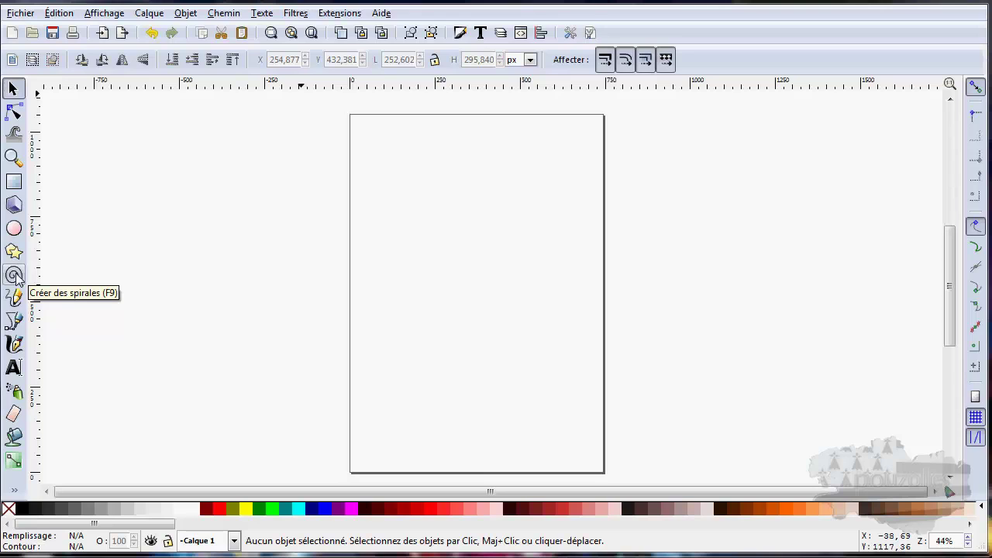
Draw a red rectangle to the left of the page with the Rectangle tool.
{"action": "left_click", "coordinate": [14, 183]}
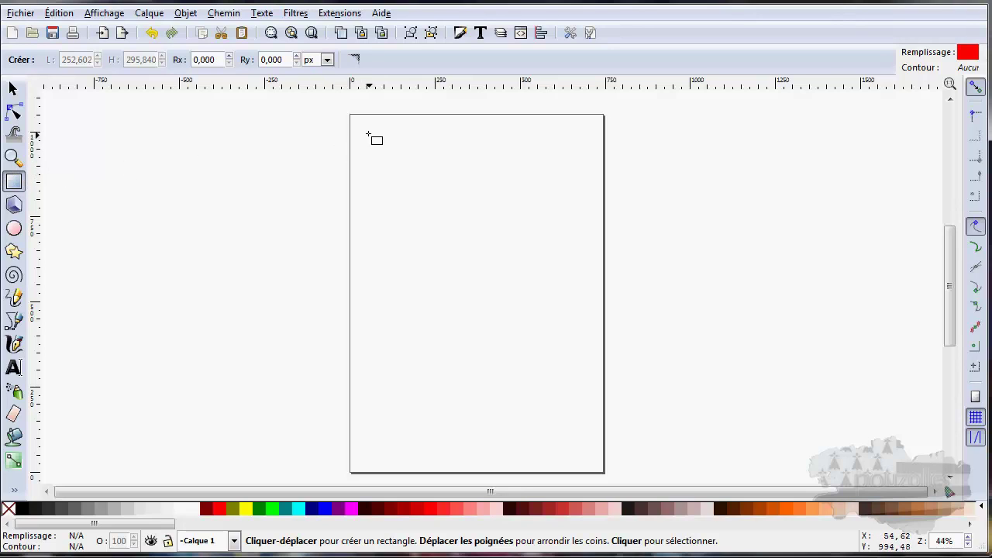
{"action": "mouse_move", "coordinate": [136, 135]}
{"action": "left_mouse_down"}
{"action": "mouse_move", "coordinate": [184, 199]}
{"action": "mouse_move", "coordinate": [272, 155]}
{"action": "left_mouse_up"}
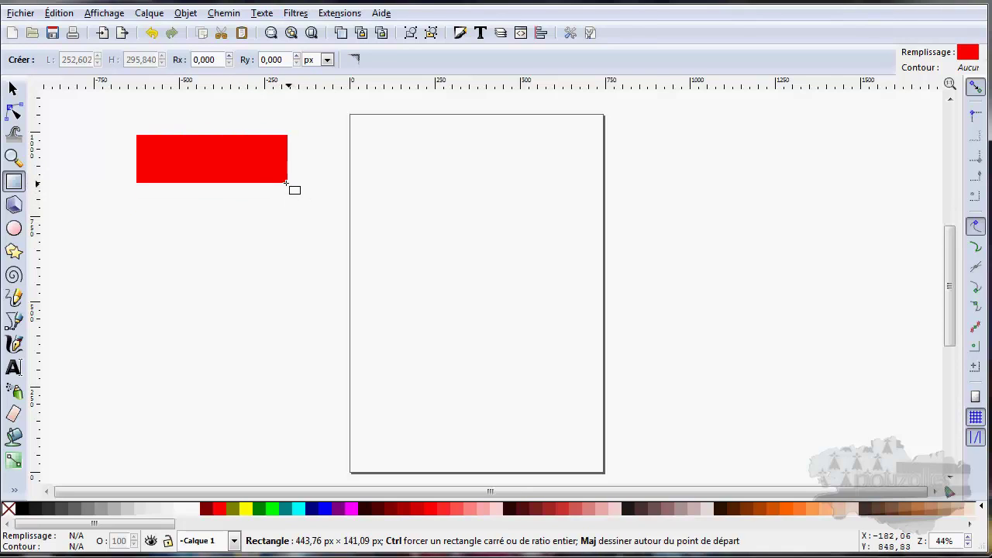
{"action": "left_click_drag", "start_coordinate": [272, 156], "coordinate": [293, 182]}
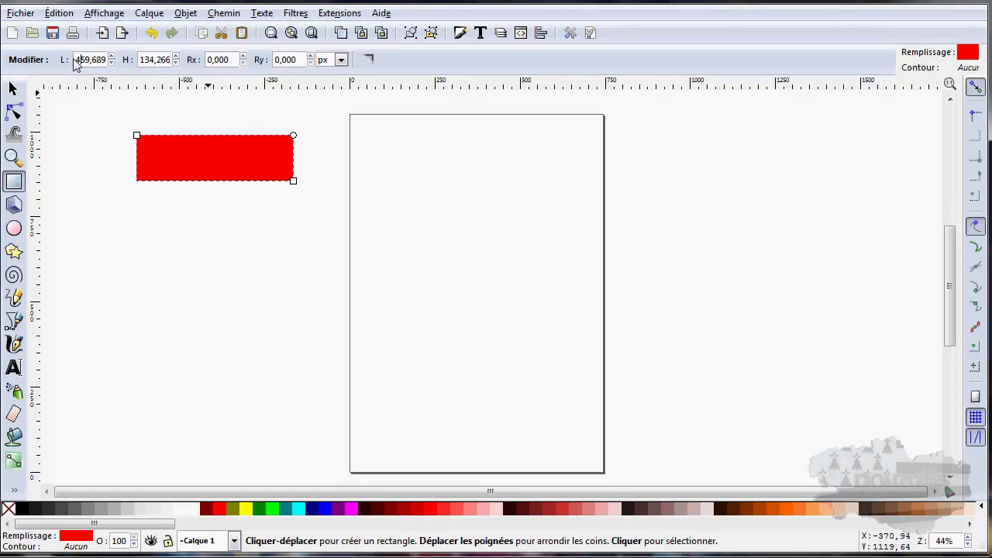
Set the rectangle's width to 450 px and height to 140 px.
{"action": "left_click_drag", "start_coordinate": [86, 63], "coordinate": [107, 65]}
{"action": "type", "text": "450"}
{"action": "key", "text": "Return"}
{"action": "left_click_drag", "start_coordinate": [145, 62], "coordinate": [168, 62]}
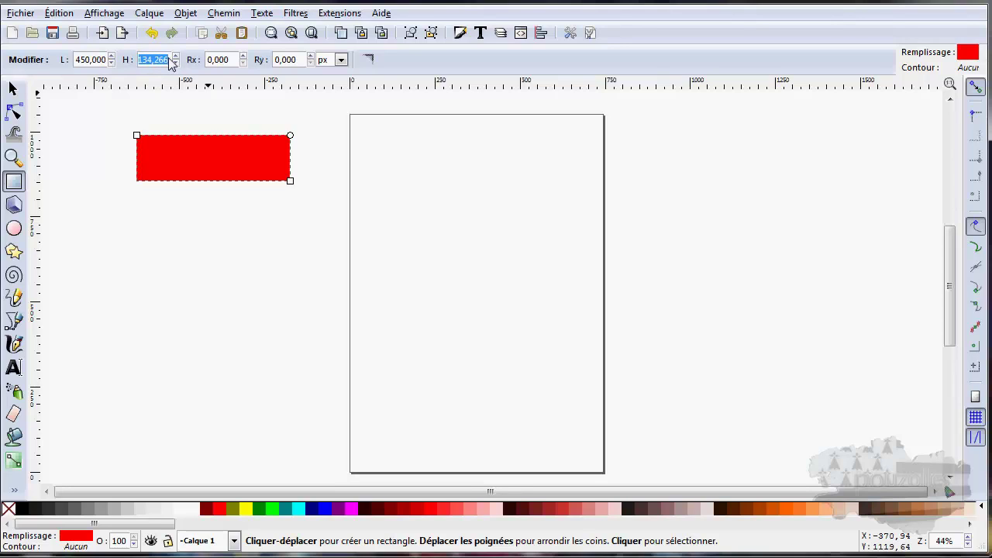
{"action": "type", "text": "140"}
{"action": "left_click", "coordinate": [220, 118]}
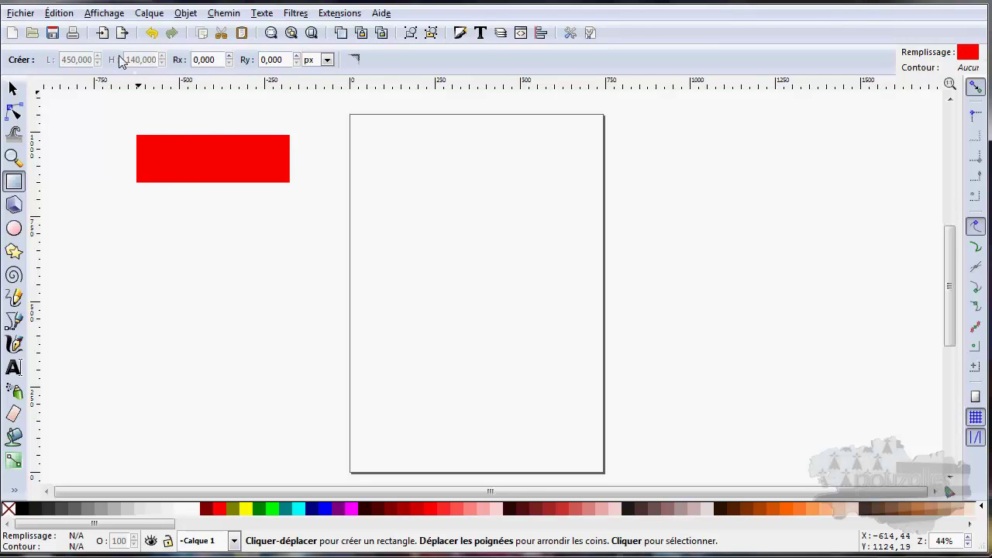
{"action": "left_click", "coordinate": [14, 91]}
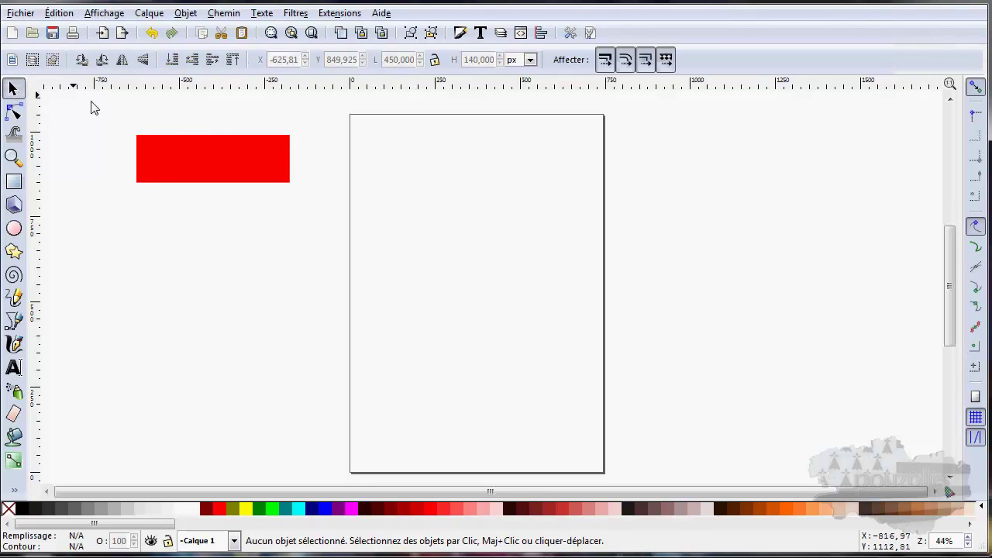
{"action": "left_click", "coordinate": [14, 181]}
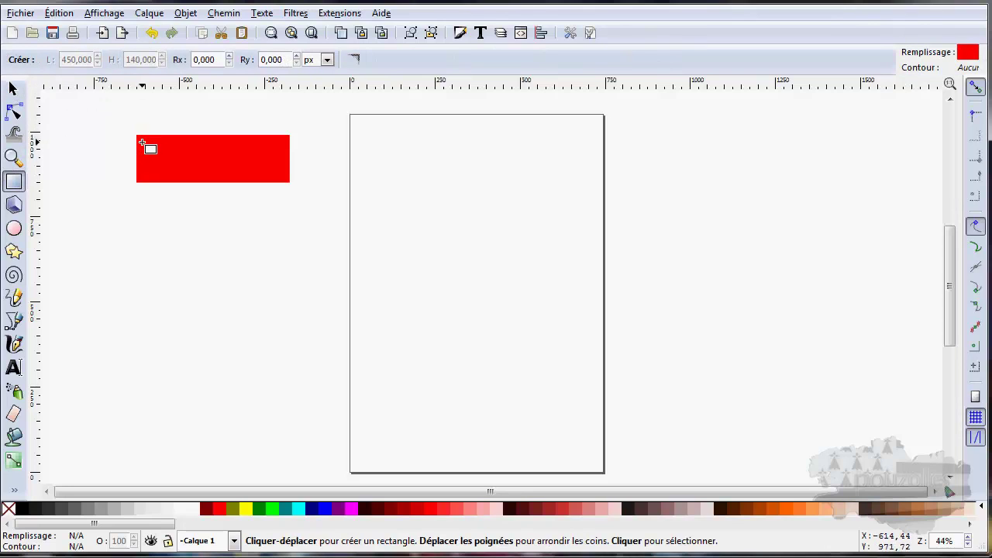
{"action": "key", "text": "s"}
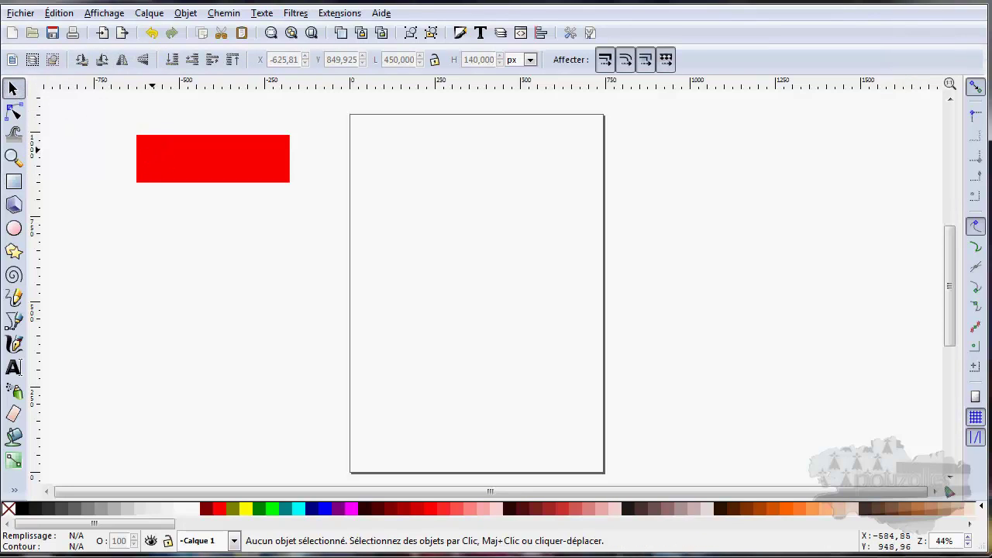
{"action": "key", "text": "Tab"}
{"action": "left_click", "coordinate": [14, 182]}
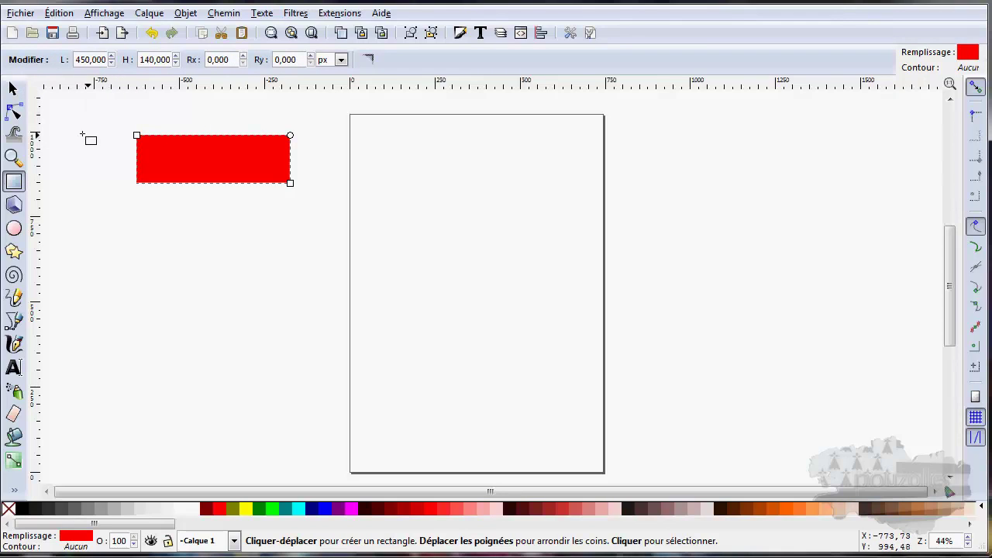
{"action": "key", "text": "s"}
{"action": "key", "text": "Escape"}
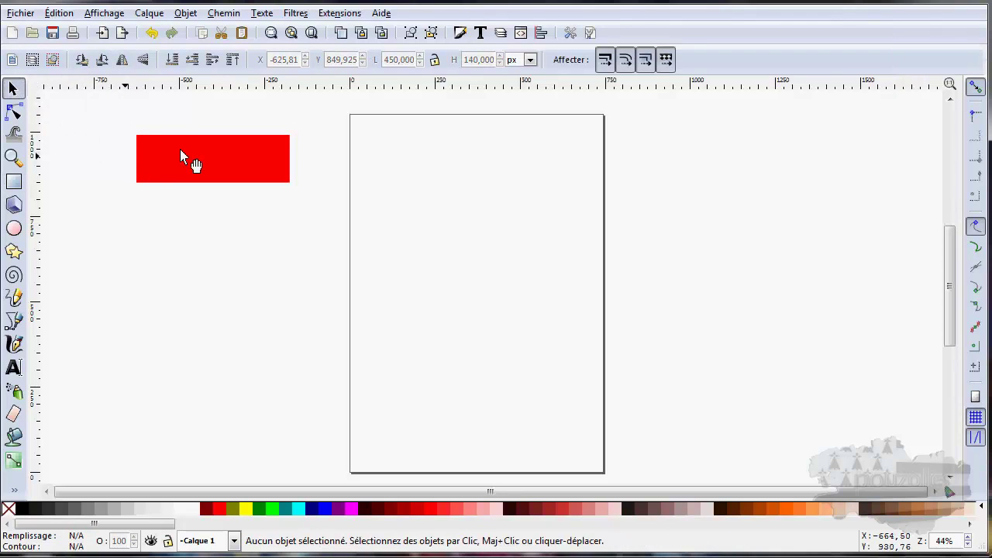
{"action": "left_click", "coordinate": [211, 144]}
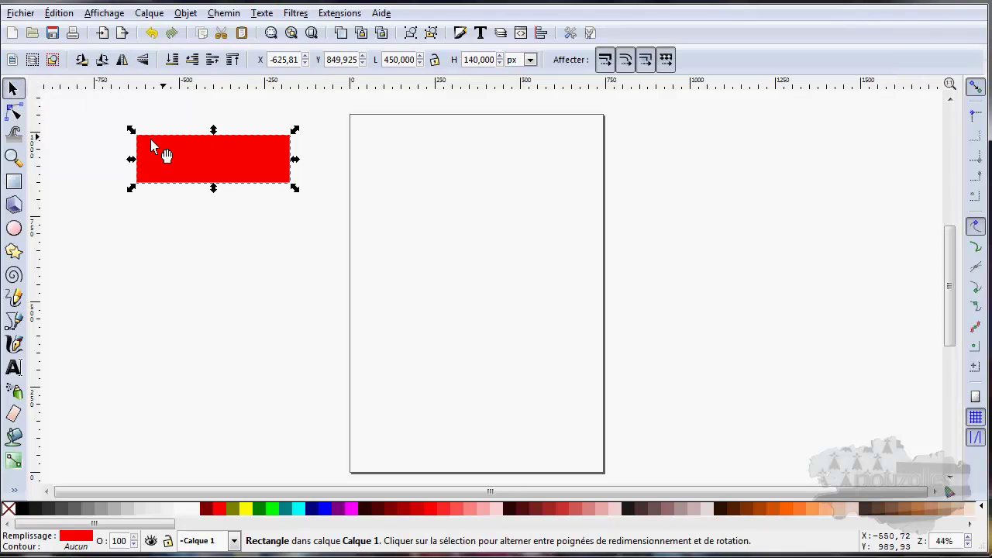
{"action": "left_click", "coordinate": [14, 181]}
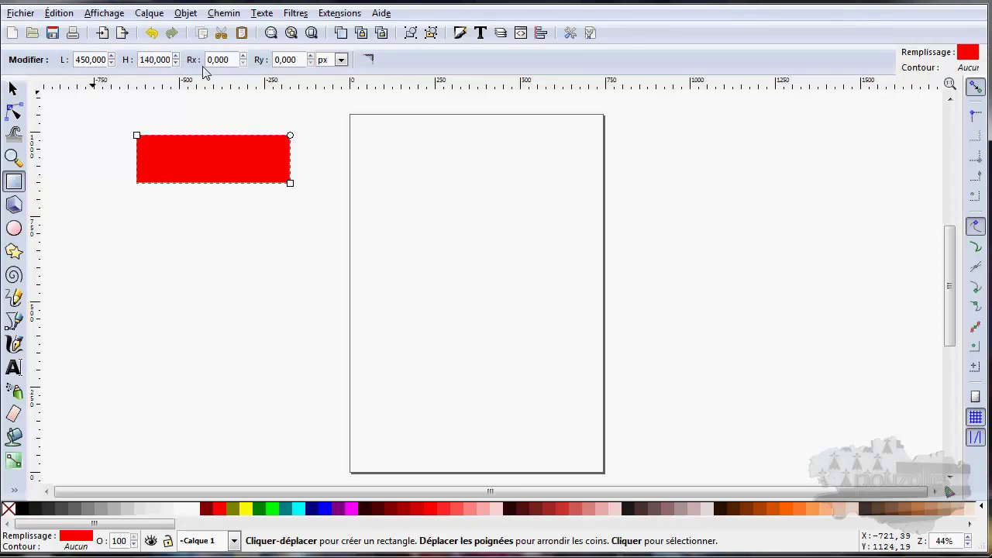
{"action": "left_click", "coordinate": [244, 56]}
{"action": "left_click_drag", "start_coordinate": [243, 59], "coordinate": [245, 61]}
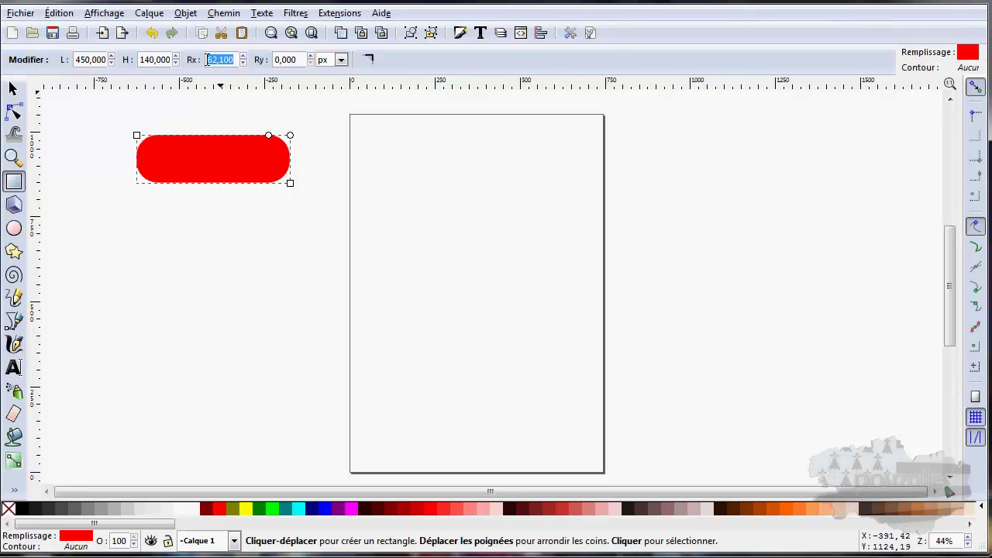
{"action": "type", "text": "0"}
{"action": "left_click", "coordinate": [310, 56]}
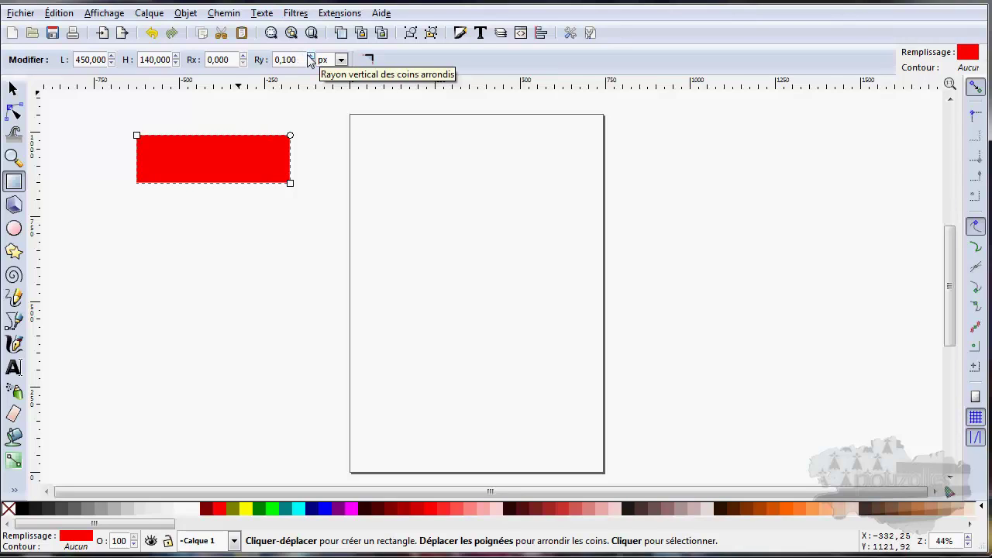
{"action": "left_click", "coordinate": [310, 56]}
{"action": "left_click", "coordinate": [310, 56]}
{"action": "left_click", "coordinate": [310, 57]}
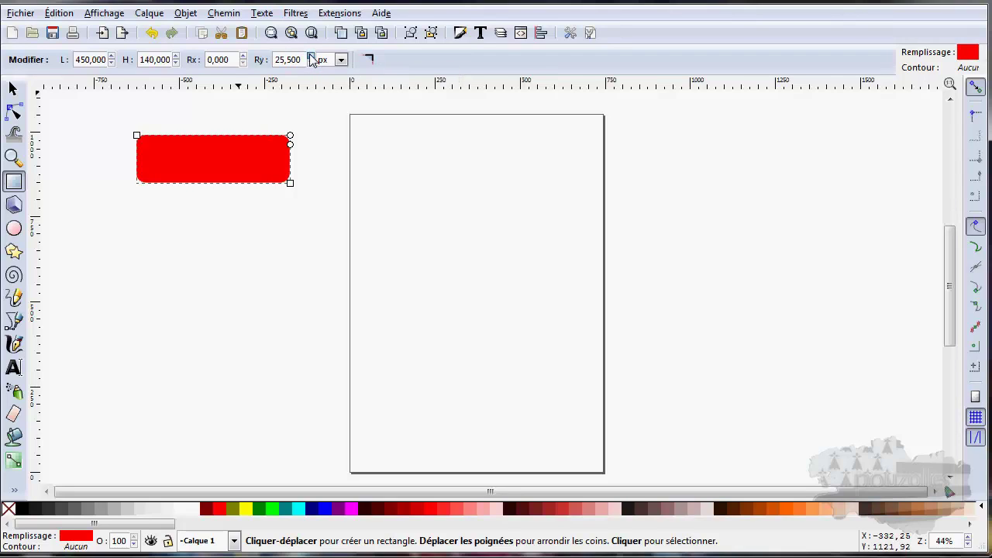
{"action": "left_click_drag", "start_coordinate": [310, 57], "coordinate": [310, 57]}
{"action": "left_click_drag", "start_coordinate": [310, 62], "coordinate": [310, 63]}
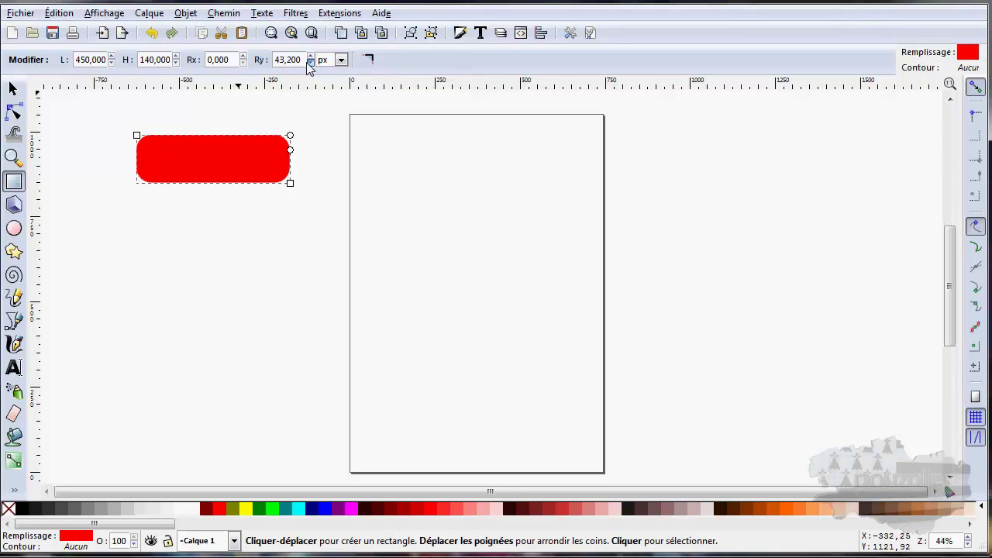
{"action": "left_click", "coordinate": [307, 65]}
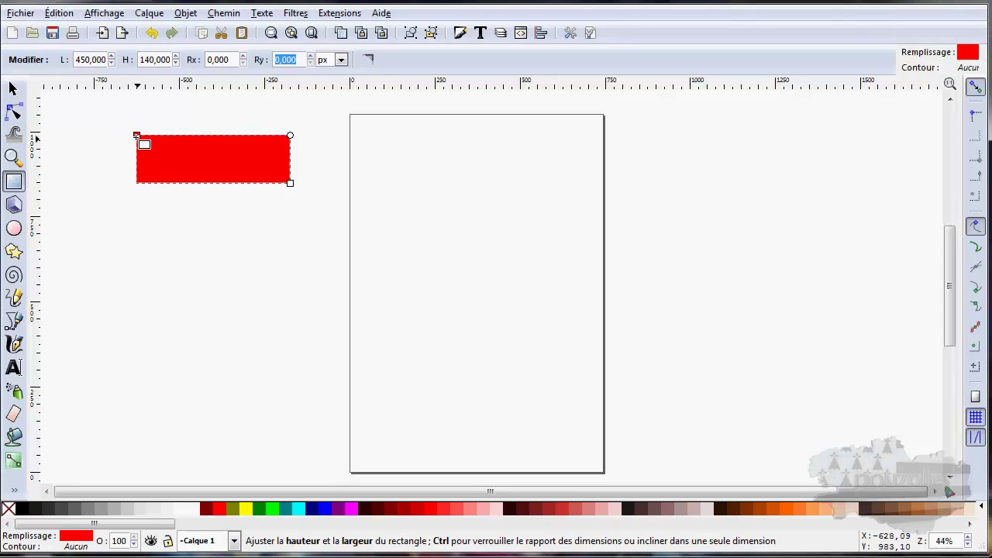
Resize the rectangle to about 468 × 181 px, briefly rounding its corners then squaring them again.
{"action": "mouse_move", "coordinate": [136, 137]}
{"action": "left_mouse_down"}
{"action": "mouse_move", "coordinate": [135, 125]}
{"action": "mouse_move", "coordinate": [126, 140]}
{"action": "left_mouse_up"}
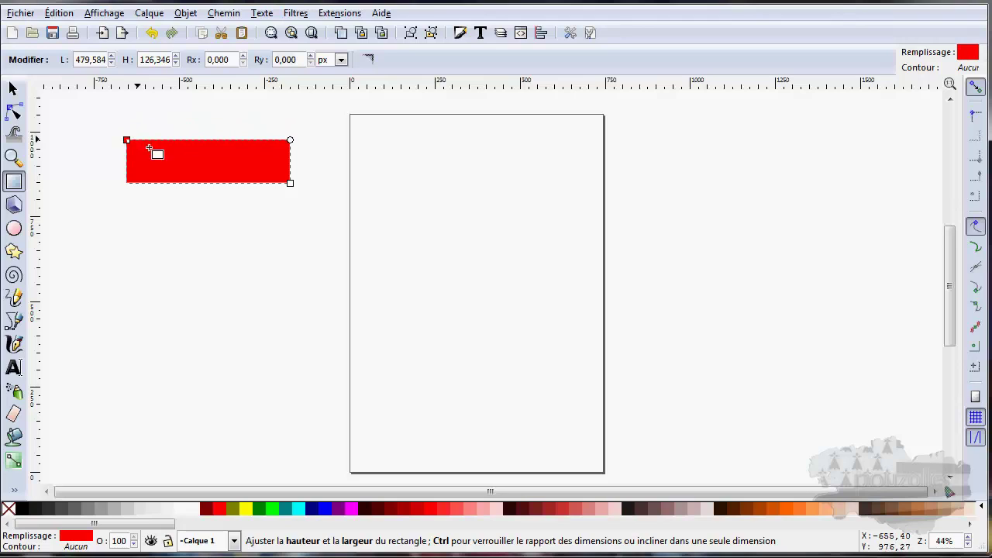
{"action": "mouse_move", "coordinate": [292, 193]}
{"action": "left_mouse_down"}
{"action": "mouse_move", "coordinate": [246, 197]}
{"action": "mouse_move", "coordinate": [293, 203]}
{"action": "mouse_move", "coordinate": [257, 193]}
{"action": "mouse_move", "coordinate": [250, 228]}
{"action": "mouse_move", "coordinate": [276, 207]}
{"action": "mouse_move", "coordinate": [224, 207]}
{"action": "mouse_move", "coordinate": [264, 211]}
{"action": "mouse_move", "coordinate": [235, 192]}
{"action": "mouse_move", "coordinate": [229, 208]}
{"action": "mouse_move", "coordinate": [280, 194]}
{"action": "mouse_move", "coordinate": [231, 172]}
{"action": "mouse_move", "coordinate": [241, 198]}
{"action": "mouse_move", "coordinate": [220, 170]}
{"action": "mouse_move", "coordinate": [297, 230]}
{"action": "mouse_move", "coordinate": [274, 228]}
{"action": "left_mouse_up"}
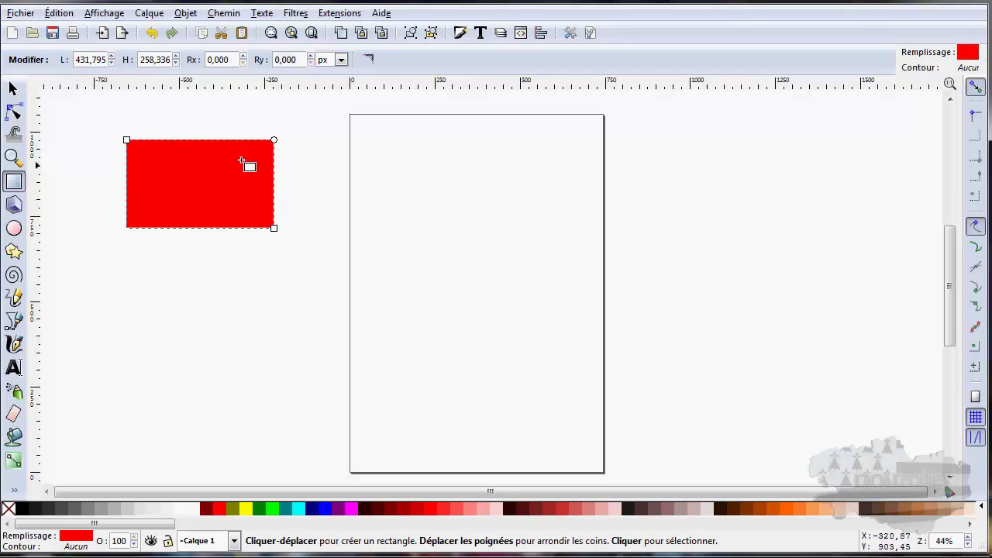
{"action": "mouse_move", "coordinate": [134, 144]}
{"action": "left_mouse_down"}
{"action": "mouse_move", "coordinate": [104, 157]}
{"action": "mouse_move", "coordinate": [114, 166]}
{"action": "left_mouse_up"}
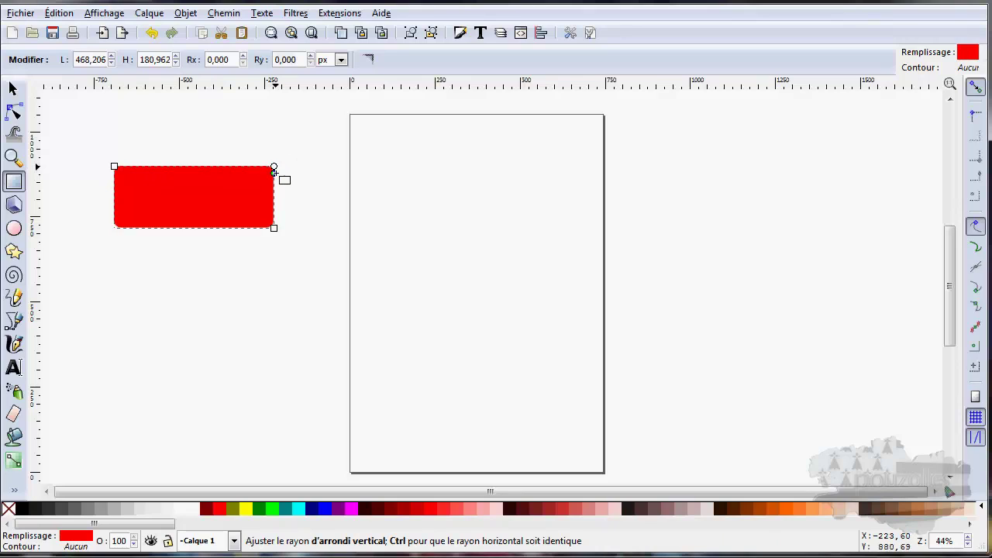
{"action": "left_click_drag", "start_coordinate": [273, 179], "coordinate": [274, 197]}
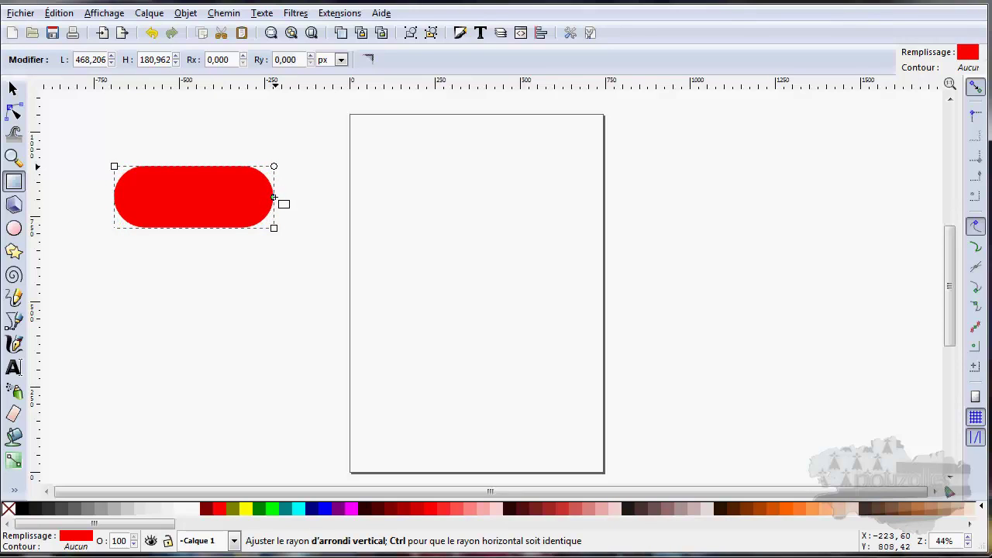
{"action": "left_click_drag", "start_coordinate": [274, 197], "coordinate": [274, 167]}
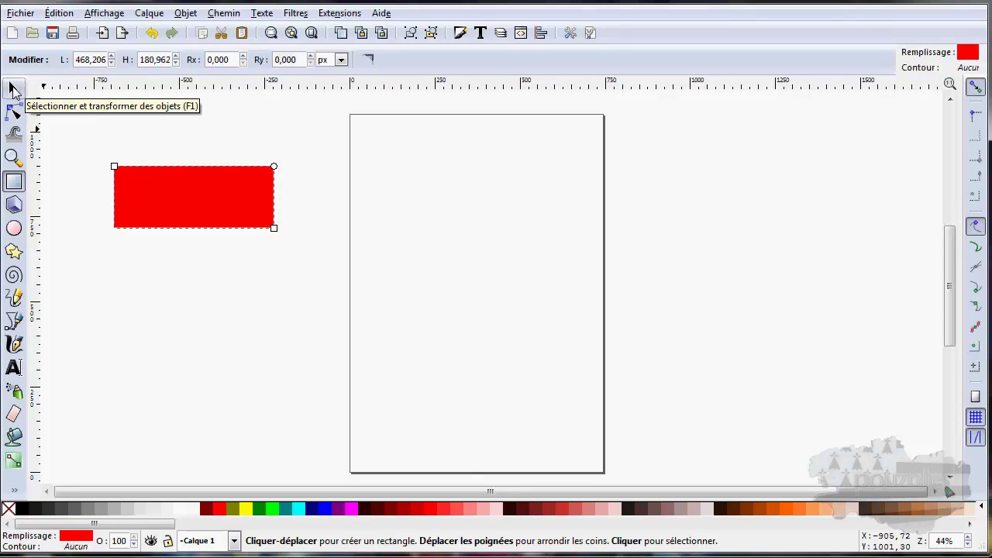
With the Selector, scale the red rectangle by its handles to about 444 × 289 px.
{"action": "left_click", "coordinate": [14, 90]}
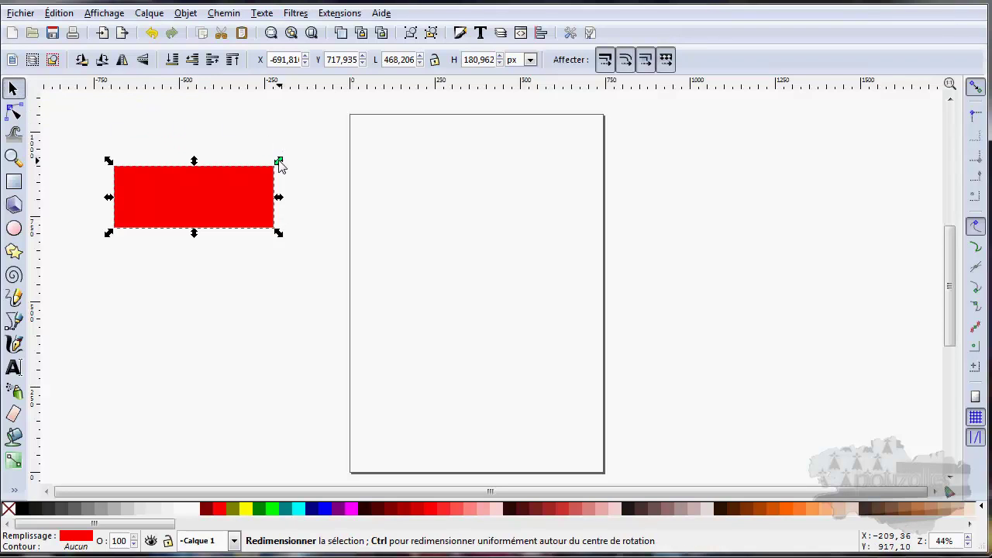
{"action": "mouse_move", "coordinate": [280, 165]}
{"action": "left_mouse_down"}
{"action": "mouse_move", "coordinate": [211, 179]}
{"action": "mouse_move", "coordinate": [284, 163]}
{"action": "left_mouse_up"}
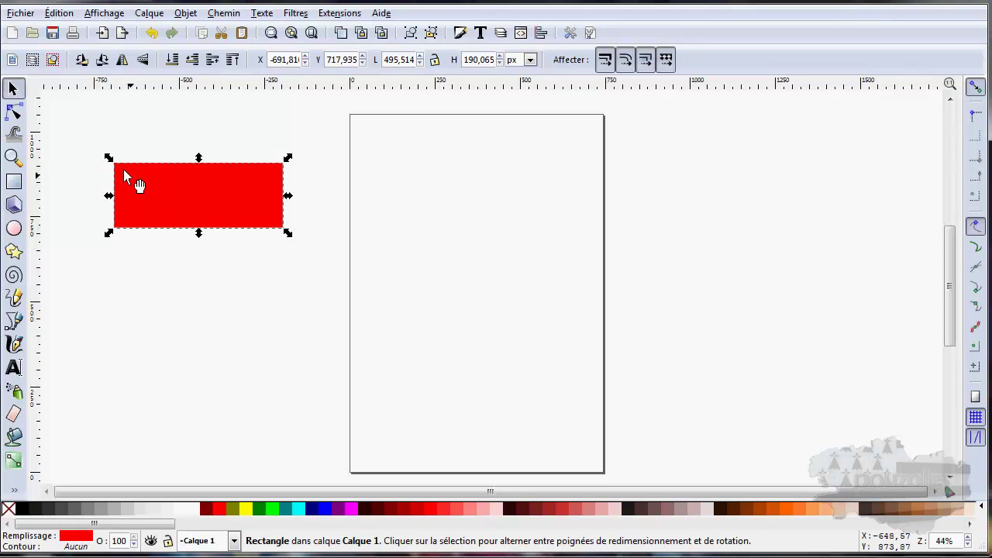
{"action": "mouse_move", "coordinate": [108, 197]}
{"action": "left_mouse_down"}
{"action": "mouse_move", "coordinate": [197, 203]}
{"action": "mouse_move", "coordinate": [127, 202]}
{"action": "left_mouse_up"}
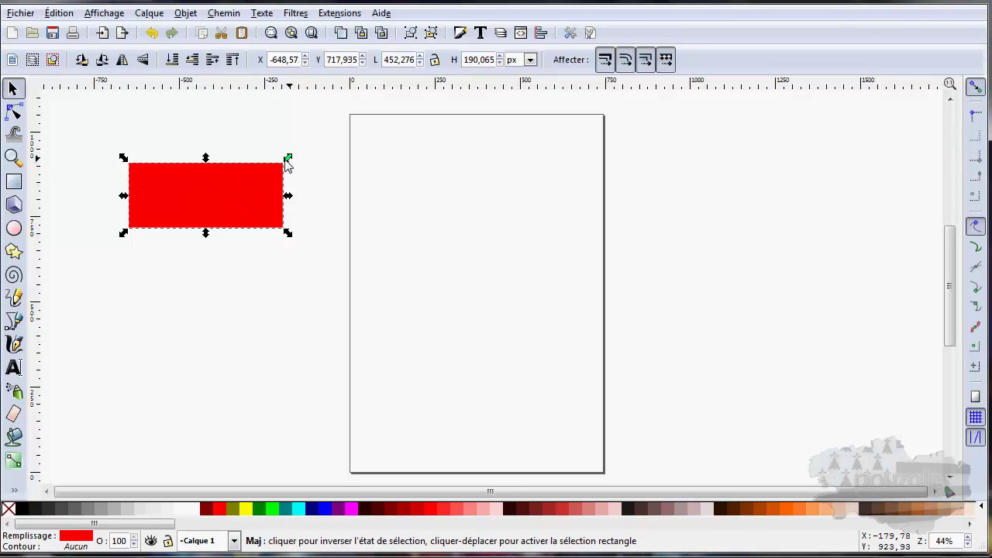
{"action": "mouse_move", "coordinate": [287, 160]}
{"action": "left_mouse_down"}
{"action": "mouse_move", "coordinate": [288, 151]}
{"action": "mouse_move", "coordinate": [279, 161]}
{"action": "mouse_move", "coordinate": [243, 148]}
{"action": "mouse_move", "coordinate": [226, 155]}
{"action": "mouse_move", "coordinate": [266, 176]}
{"action": "mouse_move", "coordinate": [275, 142]}
{"action": "mouse_move", "coordinate": [252, 170]}
{"action": "mouse_move", "coordinate": [288, 157]}
{"action": "mouse_move", "coordinate": [266, 186]}
{"action": "mouse_move", "coordinate": [271, 157]}
{"action": "mouse_move", "coordinate": [312, 119]}
{"action": "mouse_move", "coordinate": [302, 206]}
{"action": "mouse_move", "coordinate": [301, 151]}
{"action": "mouse_move", "coordinate": [354, 199]}
{"action": "mouse_move", "coordinate": [324, 145]}
{"action": "mouse_move", "coordinate": [361, 210]}
{"action": "mouse_move", "coordinate": [310, 127]}
{"action": "mouse_move", "coordinate": [365, 100]}
{"action": "mouse_move", "coordinate": [297, 188]}
{"action": "mouse_move", "coordinate": [328, 143]}
{"action": "left_mouse_up"}
{"action": "left_click_drag", "start_coordinate": [335, 141], "coordinate": [320, 164]}
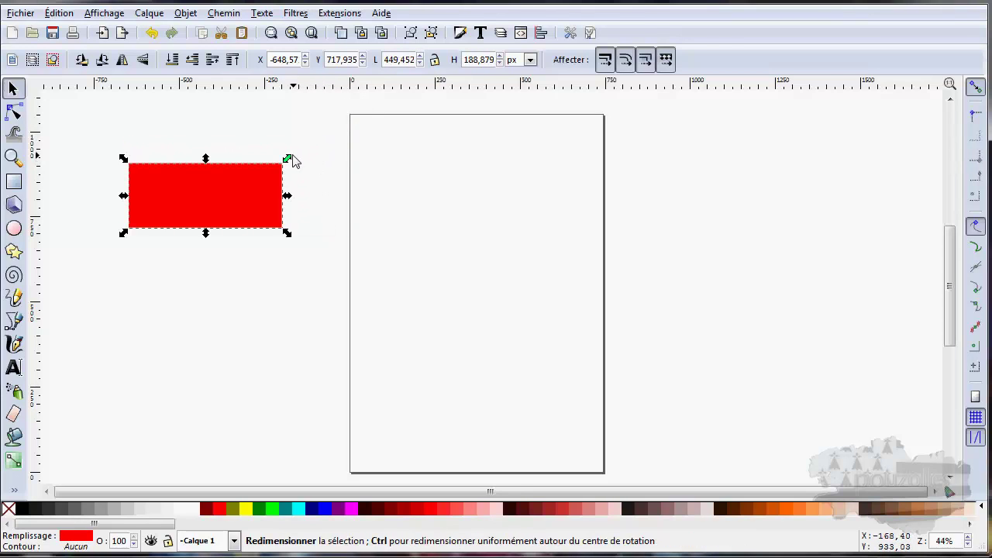
{"action": "left_click_drag", "start_coordinate": [288, 164], "coordinate": [308, 141]}
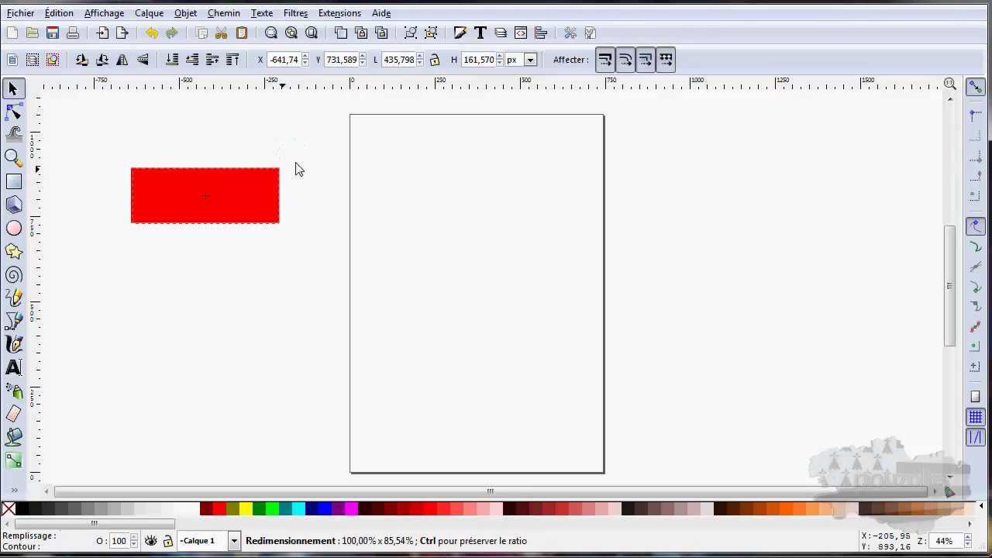
{"action": "mouse_move", "coordinate": [309, 144]}
{"action": "left_mouse_down"}
{"action": "mouse_move", "coordinate": [262, 153]}
{"action": "mouse_move", "coordinate": [293, 140]}
{"action": "mouse_move", "coordinate": [263, 180]}
{"action": "mouse_move", "coordinate": [194, 139]}
{"action": "mouse_move", "coordinate": [164, 162]}
{"action": "mouse_move", "coordinate": [300, 147]}
{"action": "left_mouse_up"}
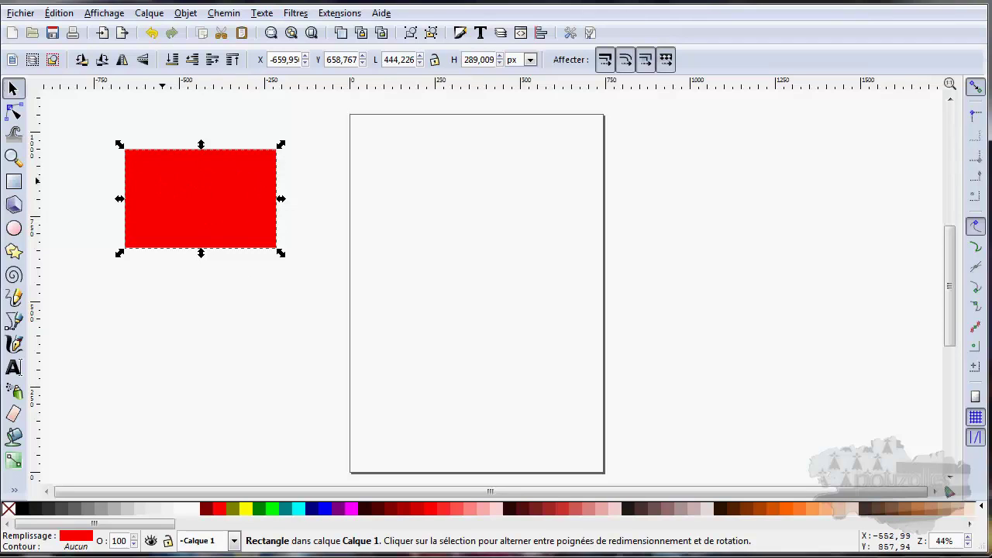
Rotate the red rectangle with its rotate handles and [ key, settling near 15 degrees.
{"action": "left_click", "coordinate": [161, 180]}
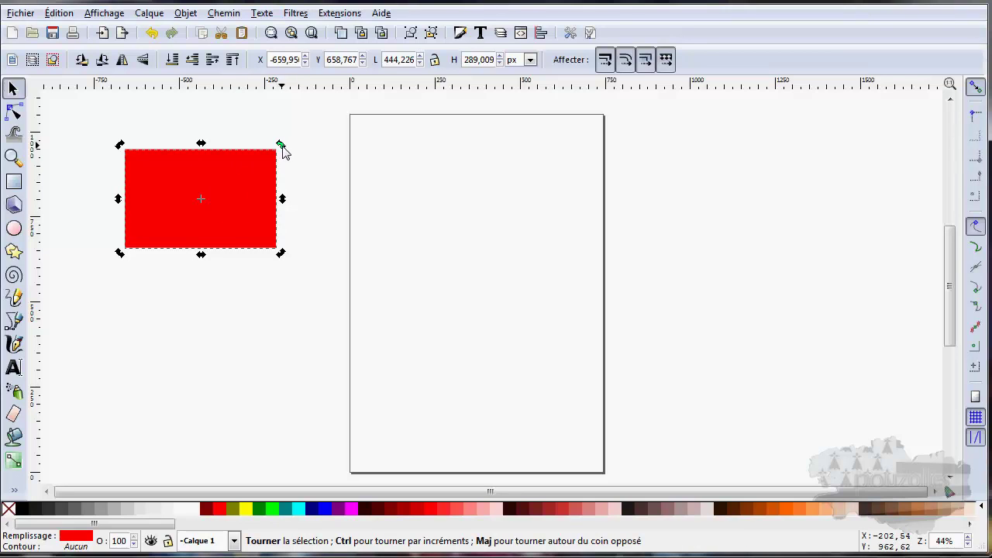
{"action": "mouse_move", "coordinate": [282, 151]}
{"action": "left_mouse_down"}
{"action": "mouse_move", "coordinate": [172, 225]}
{"action": "mouse_move", "coordinate": [170, 217]}
{"action": "left_mouse_up"}
{"action": "key", "text": "bracketleft"}
{"action": "key", "text": "bracketleft"}
{"action": "key", "text": "bracketleft"}
{"action": "key", "text": "bracketleft"}
{"action": "key", "text": "bracketleft"}
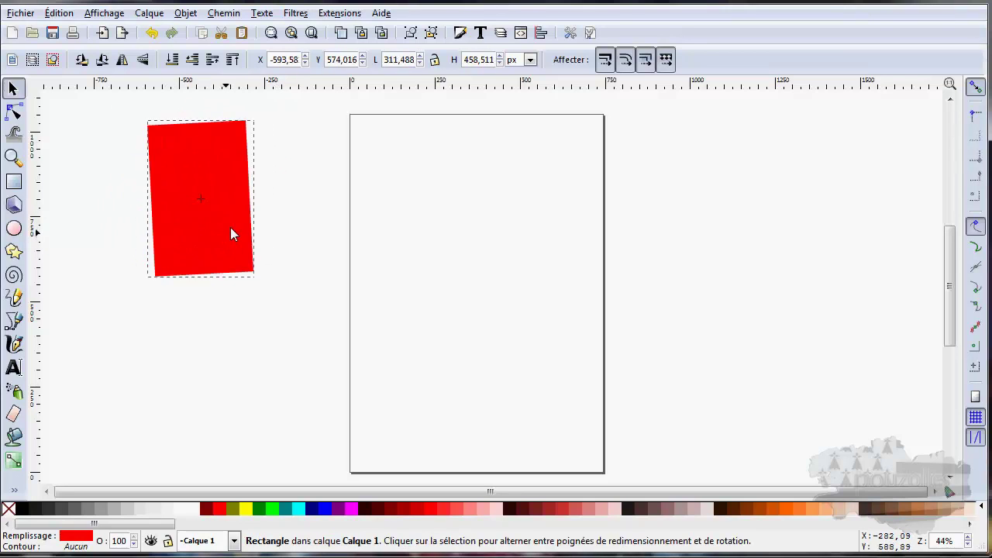
{"action": "key", "text": "bracketleft"}
{"action": "key", "text": "bracketleft"}
{"action": "key", "text": "bracketleft"}
{"action": "key", "text": "bracketleft"}
{"action": "key", "text": "bracketleft"}
{"action": "key", "text": "bracketleft"}
{"action": "mouse_move", "coordinate": [258, 169]}
{"action": "left_mouse_down"}
{"action": "mouse_move", "coordinate": [259, 160]}
{"action": "mouse_move", "coordinate": [261, 177]}
{"action": "left_mouse_up"}
{"action": "key", "text": "ctrl+z"}
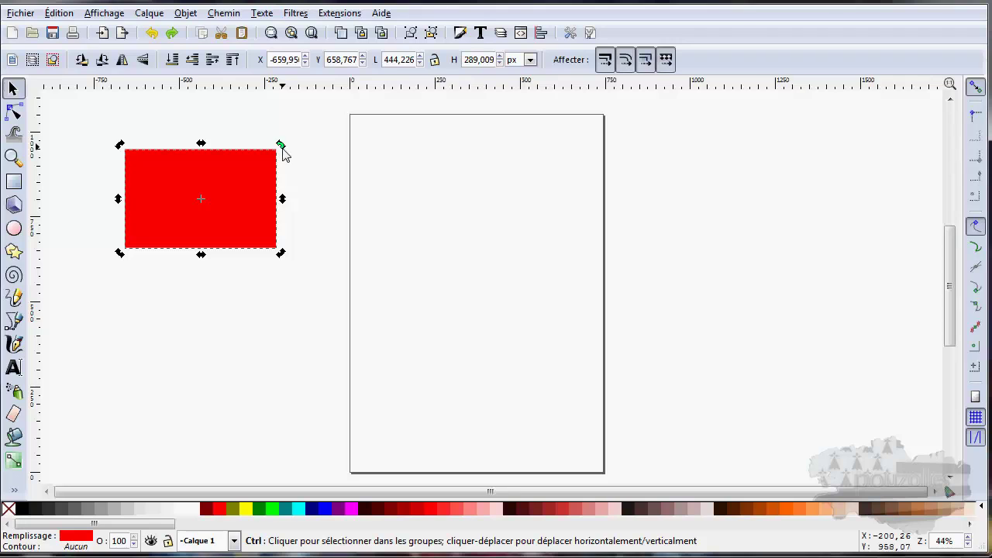
{"action": "mouse_move", "coordinate": [283, 152]}
{"action": "left_mouse_down"}
{"action": "mouse_move", "coordinate": [290, 212]}
{"action": "mouse_move", "coordinate": [259, 269]}
{"action": "mouse_move", "coordinate": [279, 248]}
{"action": "mouse_move", "coordinate": [292, 155]}
{"action": "mouse_move", "coordinate": [295, 165]}
{"action": "left_mouse_up"}
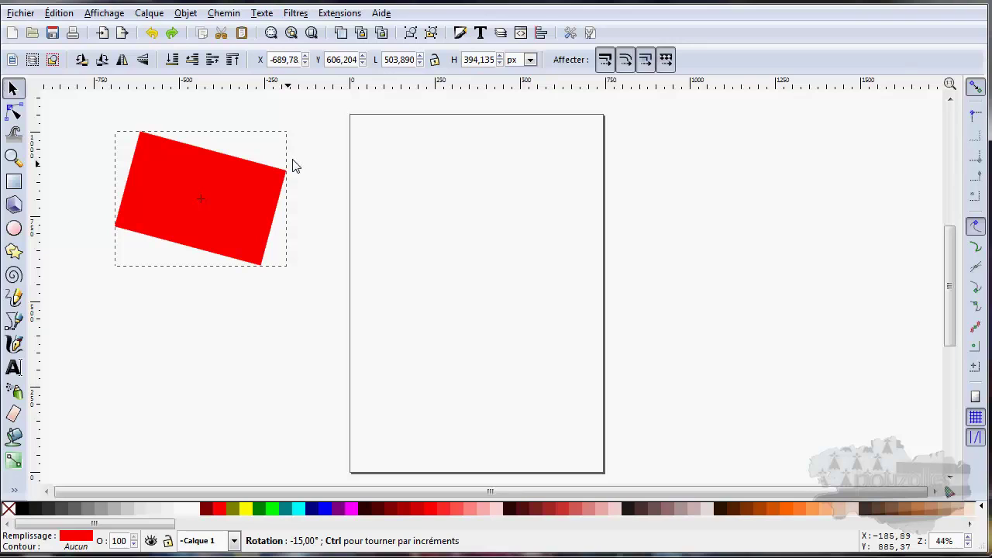
Rotate it further about its centre and opposite corner, then delete the rectangle.
{"action": "mouse_move", "coordinate": [293, 183]}
{"action": "left_mouse_down"}
{"action": "mouse_move", "coordinate": [288, 236]}
{"action": "mouse_move", "coordinate": [261, 279]}
{"action": "mouse_move", "coordinate": [314, 246]}
{"action": "mouse_move", "coordinate": [243, 315]}
{"action": "mouse_move", "coordinate": [195, 336]}
{"action": "mouse_move", "coordinate": [249, 322]}
{"action": "mouse_move", "coordinate": [297, 279]}
{"action": "mouse_move", "coordinate": [300, 259]}
{"action": "mouse_move", "coordinate": [232, 328]}
{"action": "mouse_move", "coordinate": [174, 341]}
{"action": "mouse_move", "coordinate": [133, 337]}
{"action": "left_mouse_up"}
{"action": "mouse_move", "coordinate": [233, 304]}
{"action": "left_mouse_down"}
{"action": "mouse_move", "coordinate": [219, 319]}
{"action": "mouse_move", "coordinate": [288, 281]}
{"action": "left_mouse_up"}
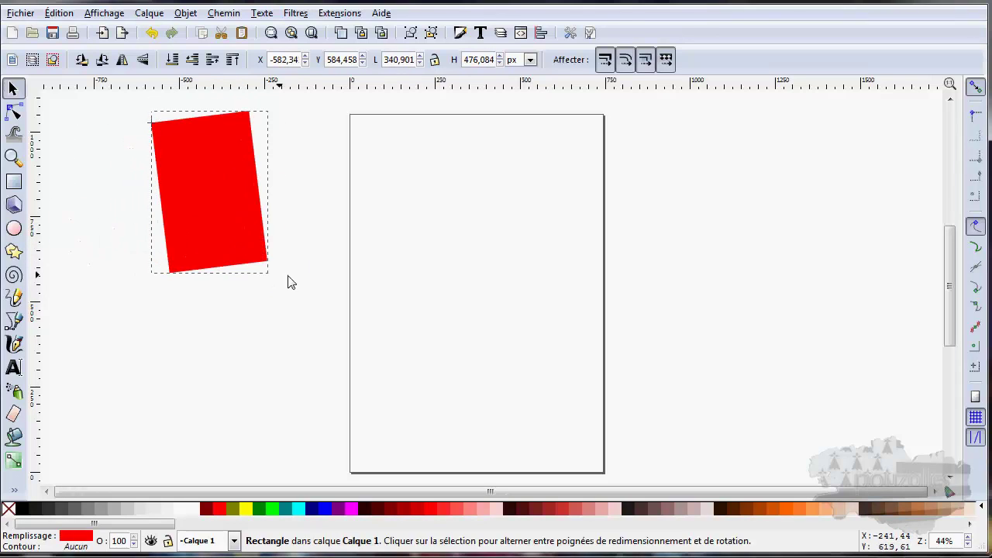
{"action": "left_click", "coordinate": [248, 267]}
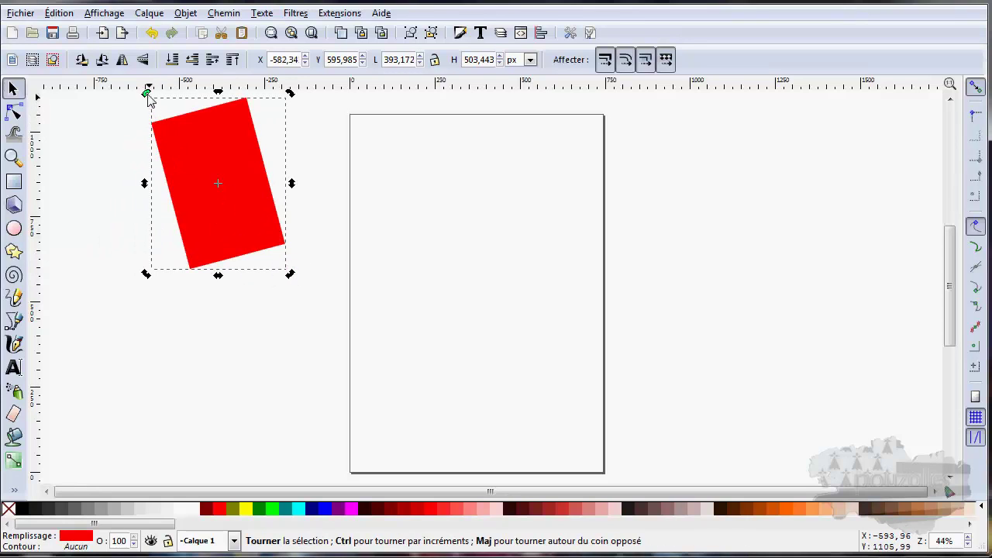
{"action": "mouse_move", "coordinate": [149, 98]}
{"action": "left_mouse_down"}
{"action": "mouse_move", "coordinate": [133, 138]}
{"action": "mouse_move", "coordinate": [146, 111]}
{"action": "left_mouse_up"}
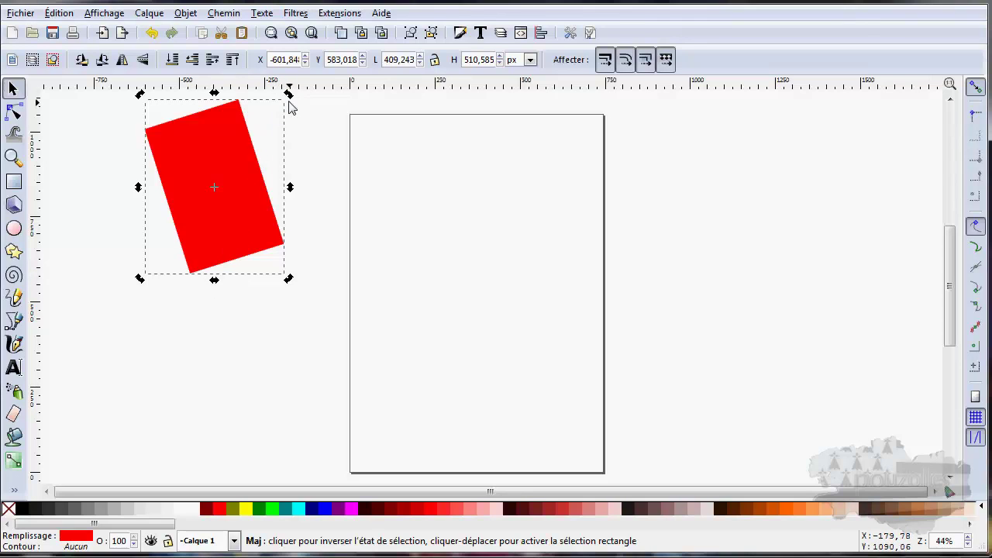
{"action": "left_click_drag", "start_coordinate": [291, 98], "coordinate": [266, 319]}
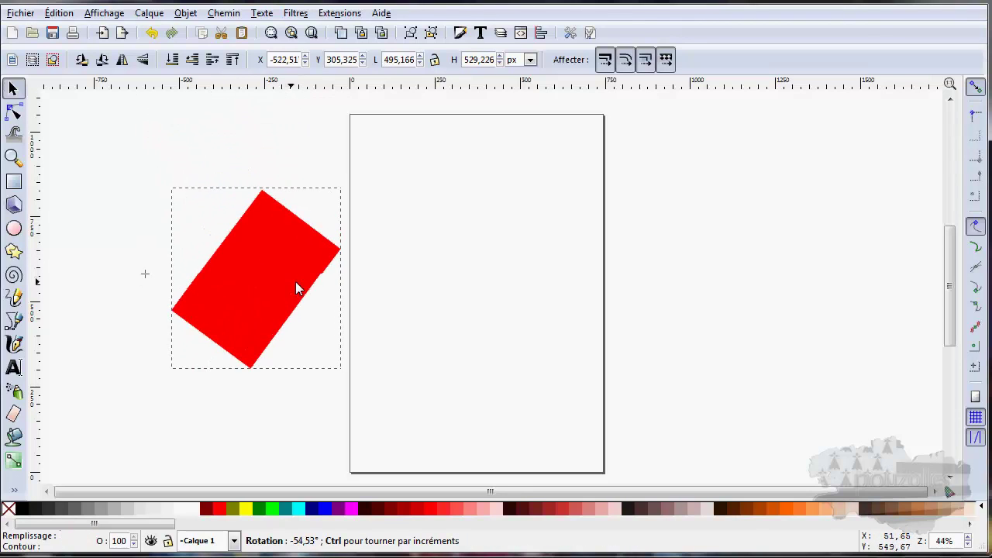
{"action": "left_click_drag", "start_coordinate": [266, 317], "coordinate": [245, 195]}
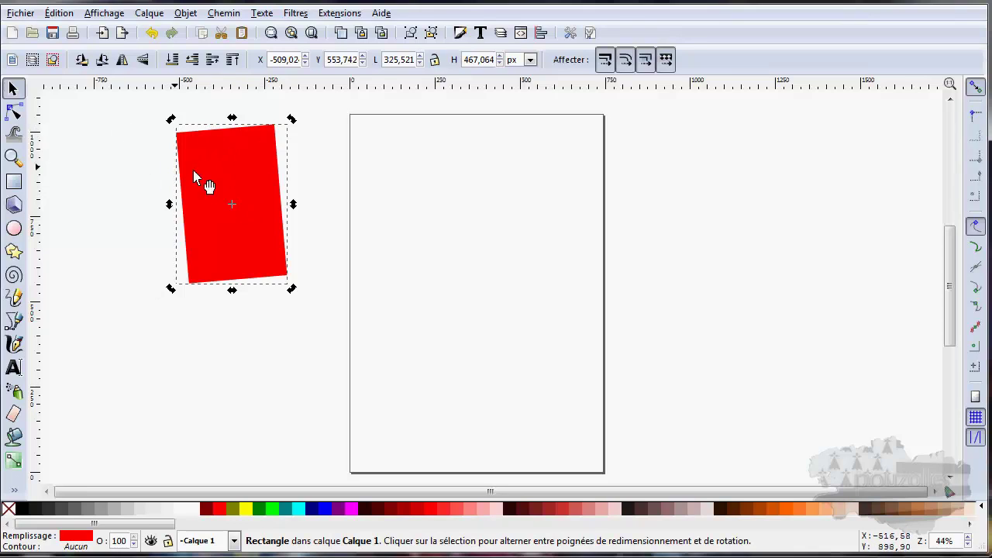
{"action": "key", "text": "Delete"}
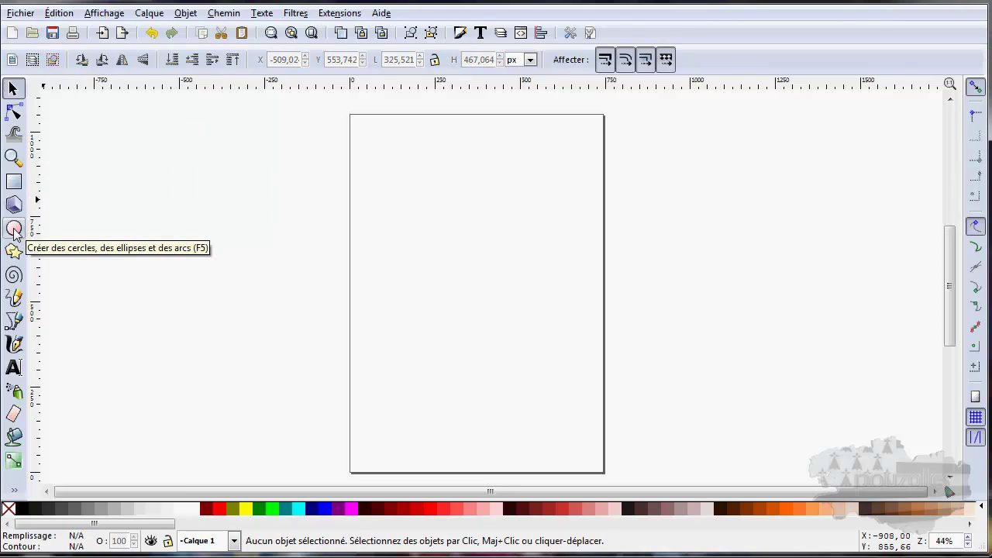
With the Ellipse tool, drag out a flat oval near the page top and a circle underneath.
{"action": "left_click", "coordinate": [14, 228]}
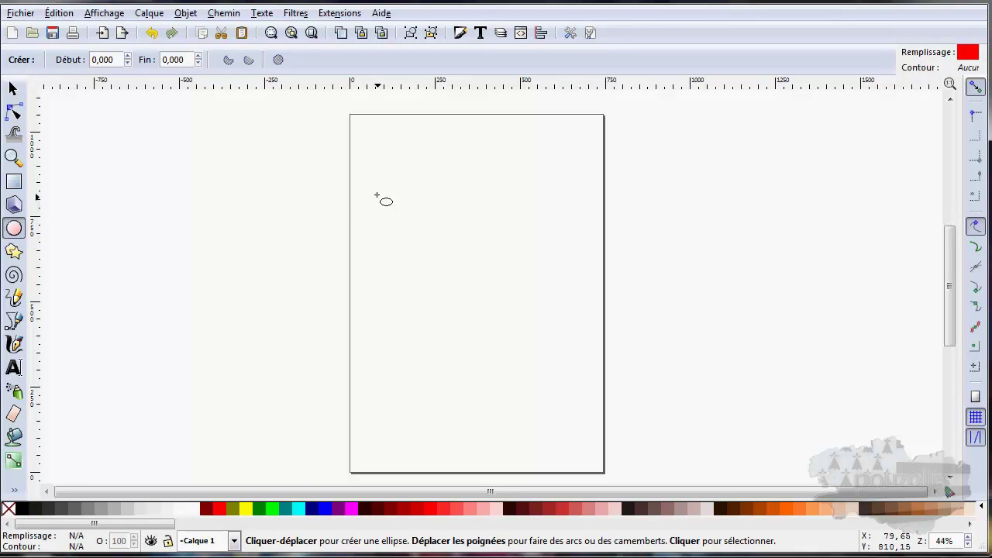
{"action": "mouse_move", "coordinate": [377, 196]}
{"action": "left_mouse_down"}
{"action": "mouse_move", "coordinate": [538, 267]}
{"action": "mouse_move", "coordinate": [538, 228]}
{"action": "mouse_move", "coordinate": [522, 248]}
{"action": "mouse_move", "coordinate": [546, 247]}
{"action": "left_mouse_up"}
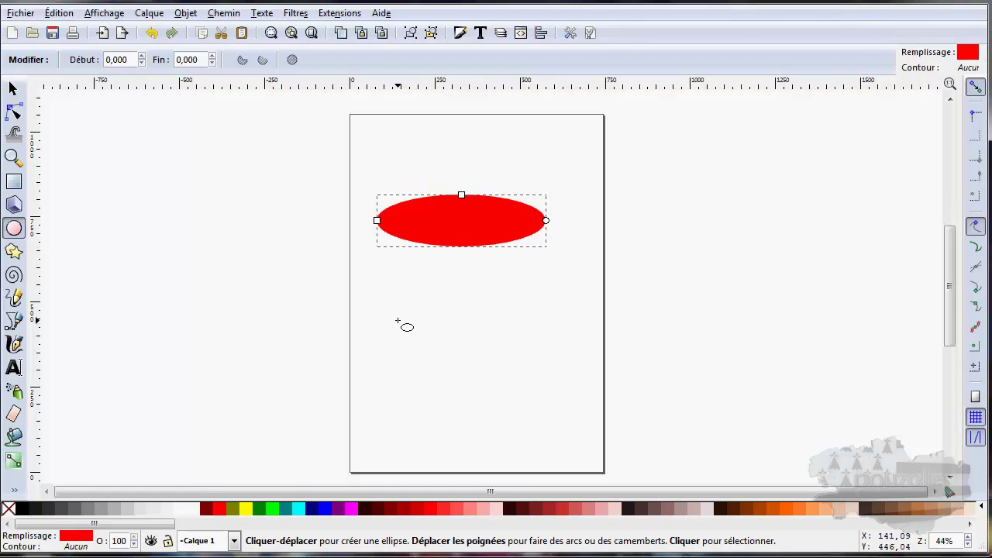
{"action": "mouse_move", "coordinate": [398, 320]}
{"action": "left_mouse_down"}
{"action": "mouse_move", "coordinate": [482, 395]}
{"action": "mouse_move", "coordinate": [515, 398]}
{"action": "mouse_move", "coordinate": [501, 417]}
{"action": "mouse_move", "coordinate": [523, 438]}
{"action": "mouse_move", "coordinate": [465, 394]}
{"action": "mouse_move", "coordinate": [532, 446]}
{"action": "mouse_move", "coordinate": [459, 396]}
{"action": "mouse_move", "coordinate": [505, 427]}
{"action": "mouse_move", "coordinate": [490, 413]}
{"action": "mouse_move", "coordinate": [507, 400]}
{"action": "mouse_move", "coordinate": [656, 375]}
{"action": "mouse_move", "coordinate": [474, 394]}
{"action": "mouse_move", "coordinate": [537, 447]}
{"action": "mouse_move", "coordinate": [488, 399]}
{"action": "mouse_move", "coordinate": [550, 438]}
{"action": "mouse_move", "coordinate": [509, 419]}
{"action": "mouse_move", "coordinate": [538, 457]}
{"action": "mouse_move", "coordinate": [514, 437]}
{"action": "left_mouse_up"}
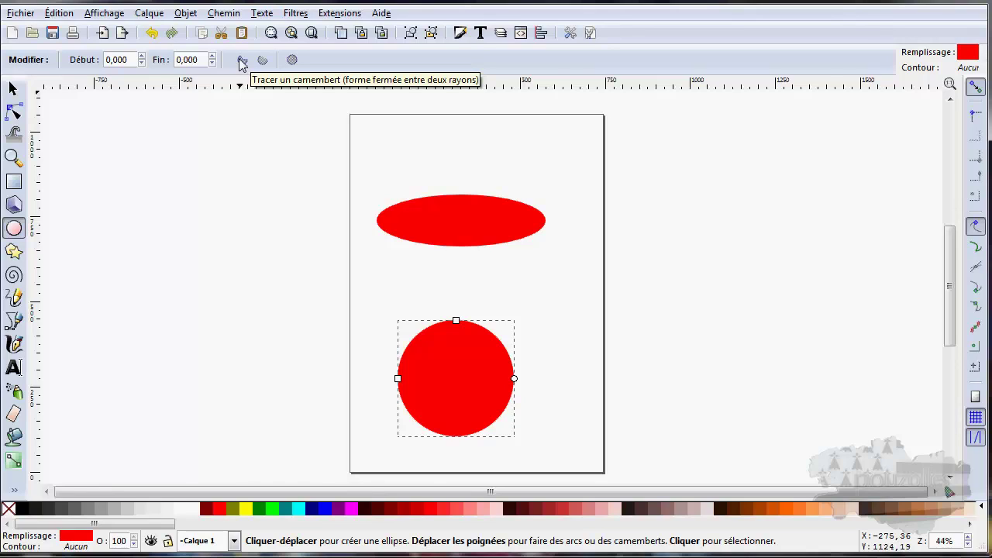
Cut a quarter pie wedge from the circle, then restore it to a whole ellipse.
{"action": "left_click", "coordinate": [243, 61]}
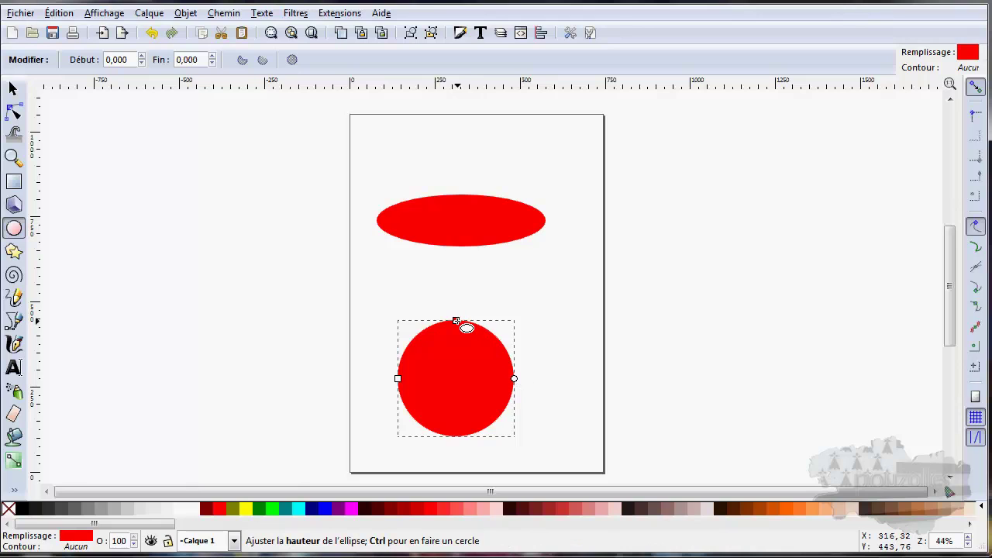
{"action": "mouse_move", "coordinate": [456, 320]}
{"action": "left_mouse_down"}
{"action": "mouse_move", "coordinate": [456, 331]}
{"action": "mouse_move", "coordinate": [459, 284]}
{"action": "mouse_move", "coordinate": [455, 350]}
{"action": "mouse_move", "coordinate": [454, 295]}
{"action": "mouse_move", "coordinate": [534, 288]}
{"action": "mouse_move", "coordinate": [558, 270]}
{"action": "mouse_move", "coordinate": [500, 353]}
{"action": "mouse_move", "coordinate": [534, 290]}
{"action": "mouse_move", "coordinate": [519, 317]}
{"action": "left_mouse_up"}
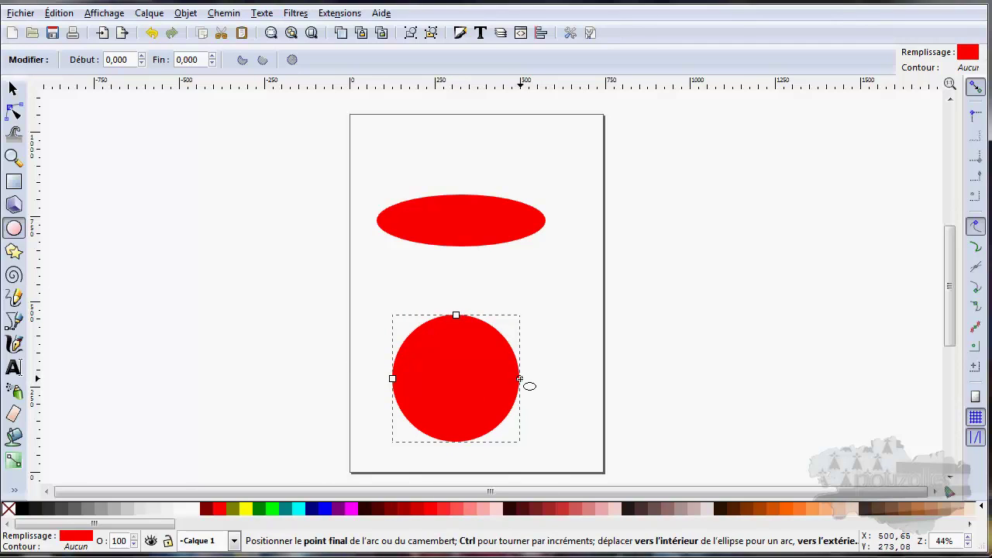
{"action": "mouse_move", "coordinate": [519, 379]}
{"action": "left_mouse_down"}
{"action": "mouse_move", "coordinate": [525, 303]}
{"action": "mouse_move", "coordinate": [489, 290]}
{"action": "mouse_move", "coordinate": [449, 292]}
{"action": "mouse_move", "coordinate": [461, 297]}
{"action": "left_mouse_up"}
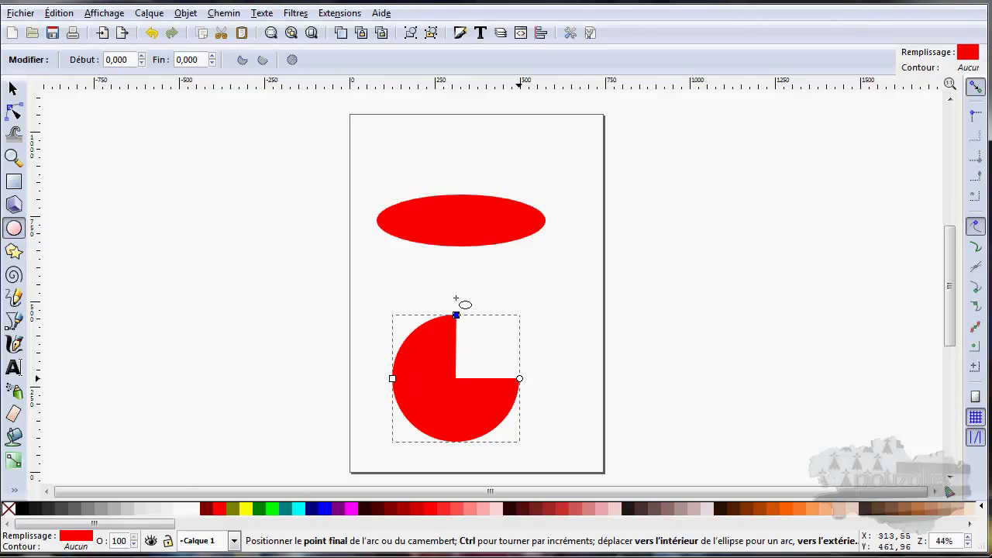
{"action": "mouse_move", "coordinate": [449, 298]}
{"action": "left_mouse_down"}
{"action": "mouse_move", "coordinate": [411, 326]}
{"action": "mouse_move", "coordinate": [459, 310]}
{"action": "mouse_move", "coordinate": [501, 317]}
{"action": "mouse_move", "coordinate": [517, 333]}
{"action": "mouse_move", "coordinate": [507, 348]}
{"action": "mouse_move", "coordinate": [460, 335]}
{"action": "mouse_move", "coordinate": [437, 349]}
{"action": "mouse_move", "coordinate": [422, 384]}
{"action": "mouse_move", "coordinate": [429, 413]}
{"action": "mouse_move", "coordinate": [425, 369]}
{"action": "mouse_move", "coordinate": [463, 350]}
{"action": "mouse_move", "coordinate": [455, 353]}
{"action": "left_mouse_up"}
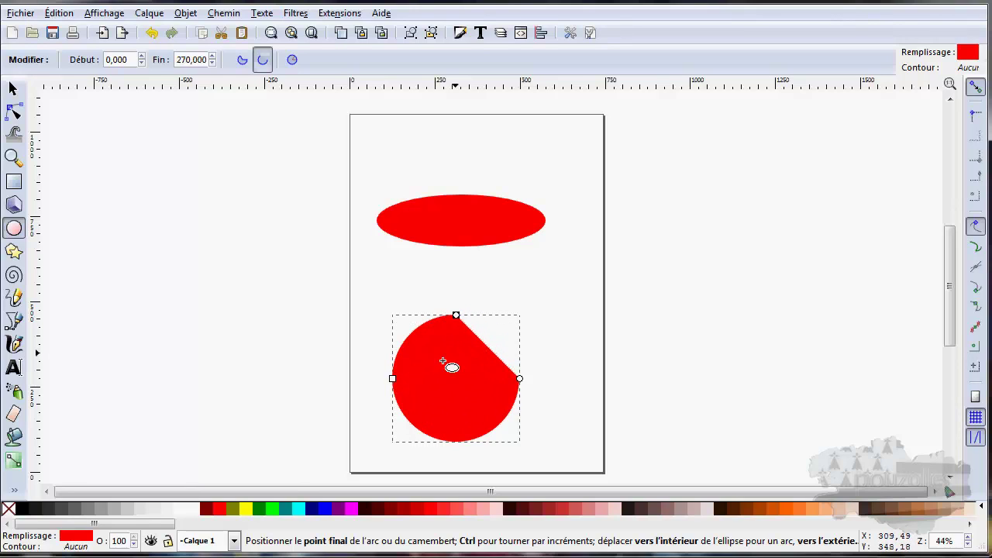
{"action": "left_click", "coordinate": [240, 61]}
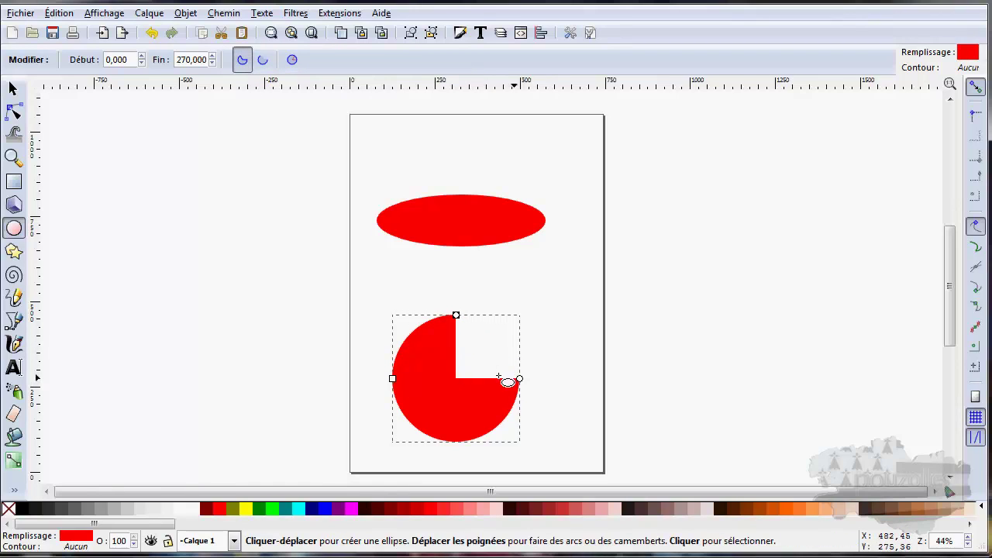
{"action": "left_click", "coordinate": [294, 60]}
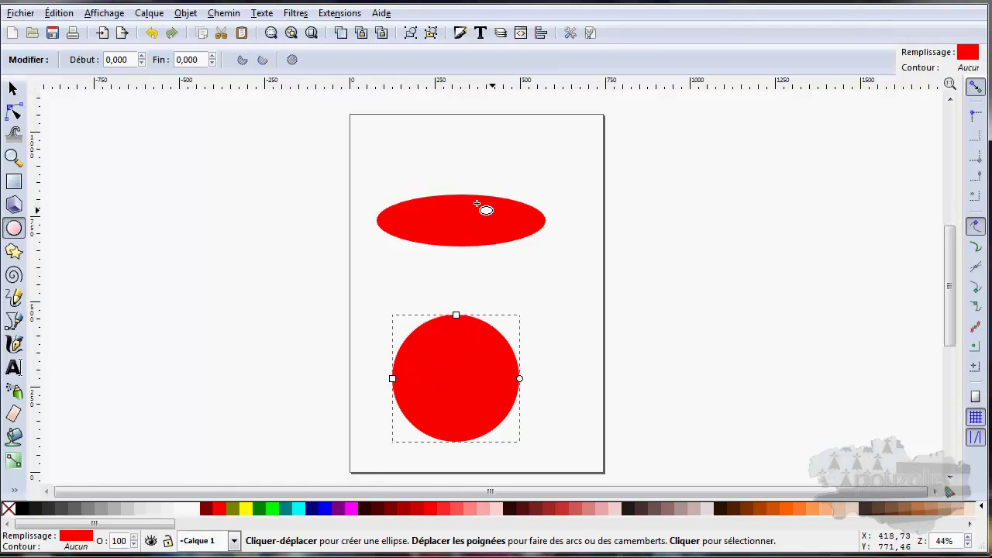
Rubber-band select both red ellipses and delete them.
{"action": "left_click", "coordinate": [14, 90]}
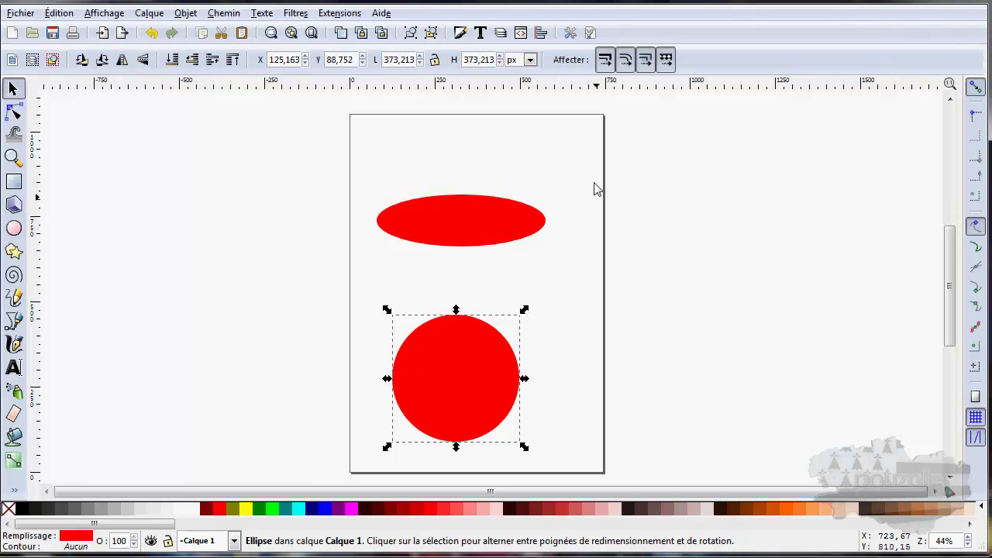
{"action": "mouse_move", "coordinate": [552, 170]}
{"action": "left_mouse_down"}
{"action": "mouse_move", "coordinate": [505, 399]}
{"action": "mouse_move", "coordinate": [458, 454]}
{"action": "left_mouse_up"}
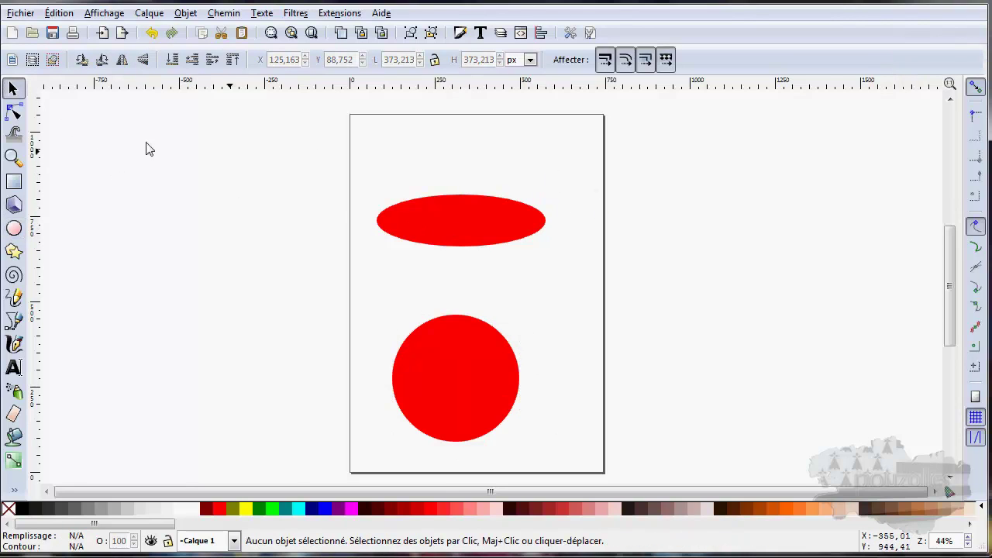
{"action": "mouse_move", "coordinate": [577, 161]}
{"action": "left_mouse_down"}
{"action": "mouse_move", "coordinate": [534, 235]}
{"action": "mouse_move", "coordinate": [351, 456]}
{"action": "left_mouse_up"}
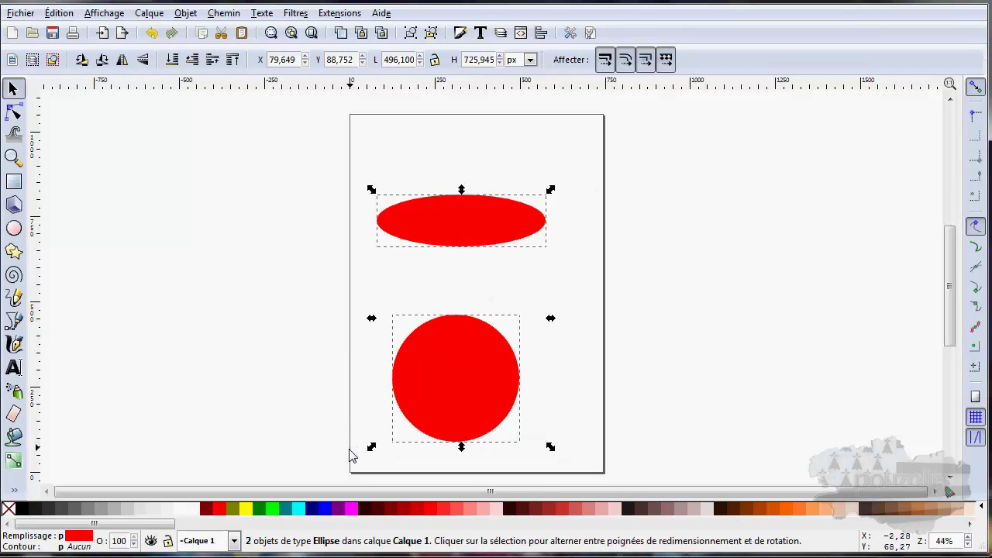
{"action": "left_click", "coordinate": [341, 388]}
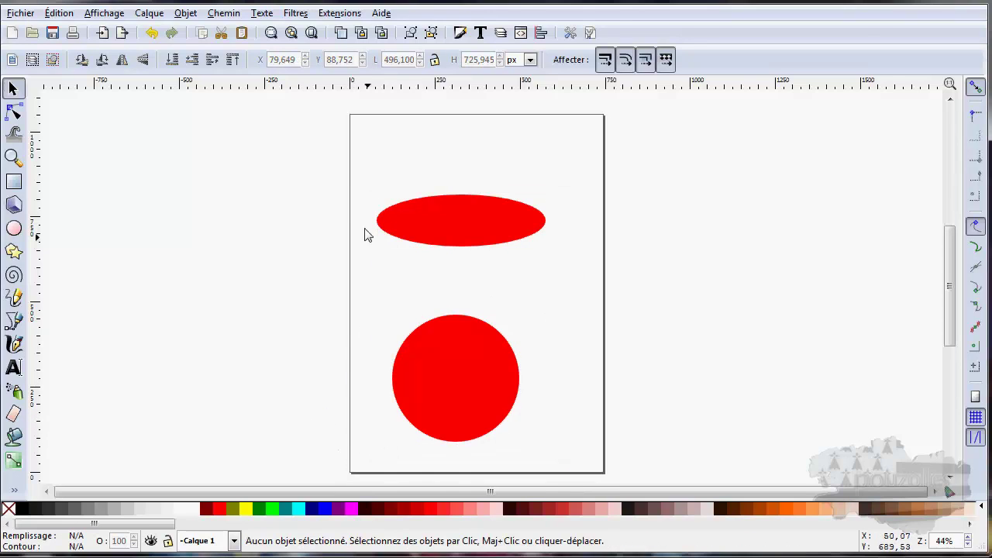
{"action": "mouse_move", "coordinate": [369, 189]}
{"action": "left_mouse_down"}
{"action": "mouse_move", "coordinate": [415, 357]}
{"action": "mouse_move", "coordinate": [526, 452]}
{"action": "left_mouse_up"}
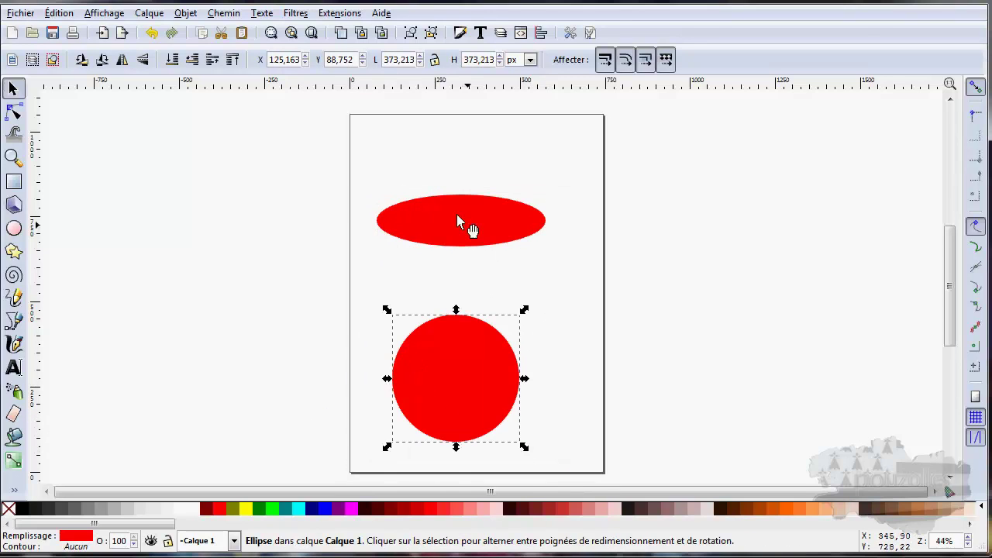
{"action": "left_click_drag", "start_coordinate": [370, 178], "coordinate": [574, 467]}
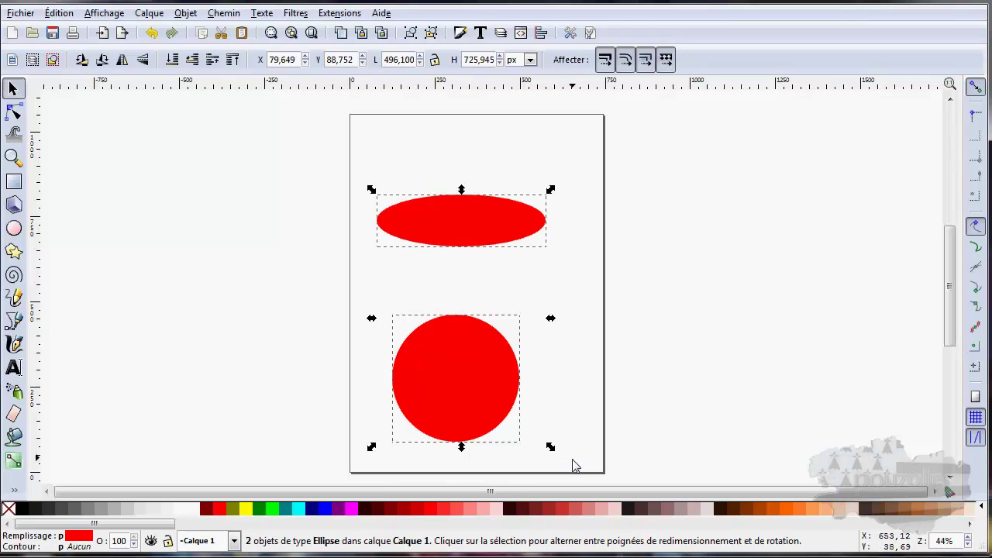
{"action": "key", "text": "Delete"}
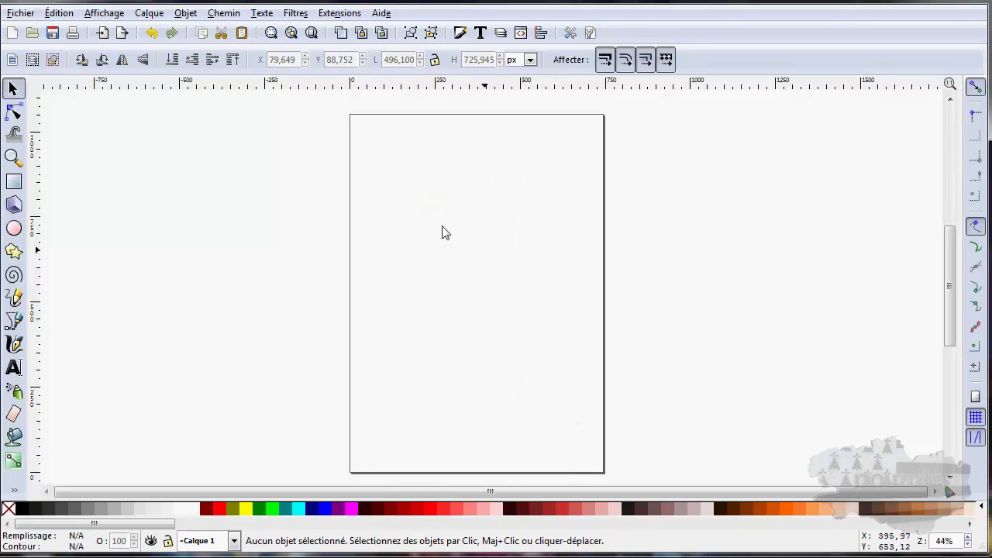
Draw a small red polygon near the page's top-left corner.
{"action": "left_click", "coordinate": [14, 253]}
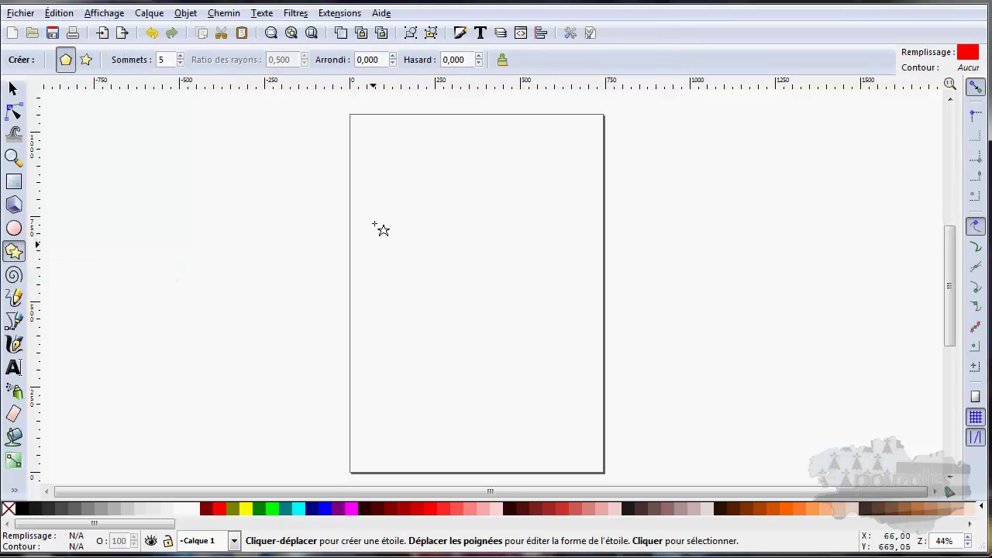
{"action": "mouse_move", "coordinate": [375, 147]}
{"action": "left_mouse_down"}
{"action": "mouse_move", "coordinate": [409, 195]}
{"action": "mouse_move", "coordinate": [398, 174]}
{"action": "left_mouse_up"}
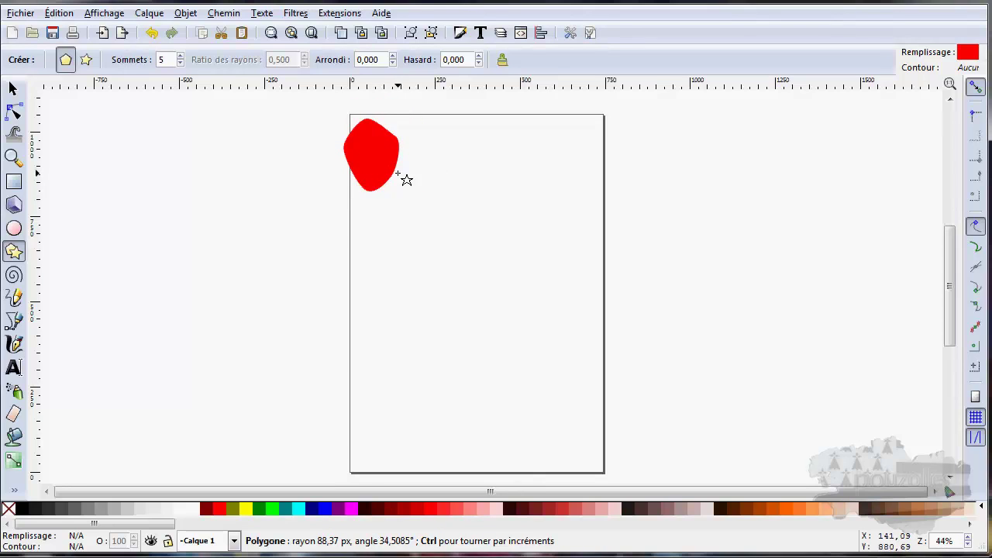
{"action": "mouse_move", "coordinate": [398, 173]}
{"action": "left_mouse_down"}
{"action": "mouse_move", "coordinate": [403, 188]}
{"action": "mouse_move", "coordinate": [390, 186]}
{"action": "mouse_move", "coordinate": [411, 197]}
{"action": "mouse_move", "coordinate": [385, 176]}
{"action": "left_mouse_up"}
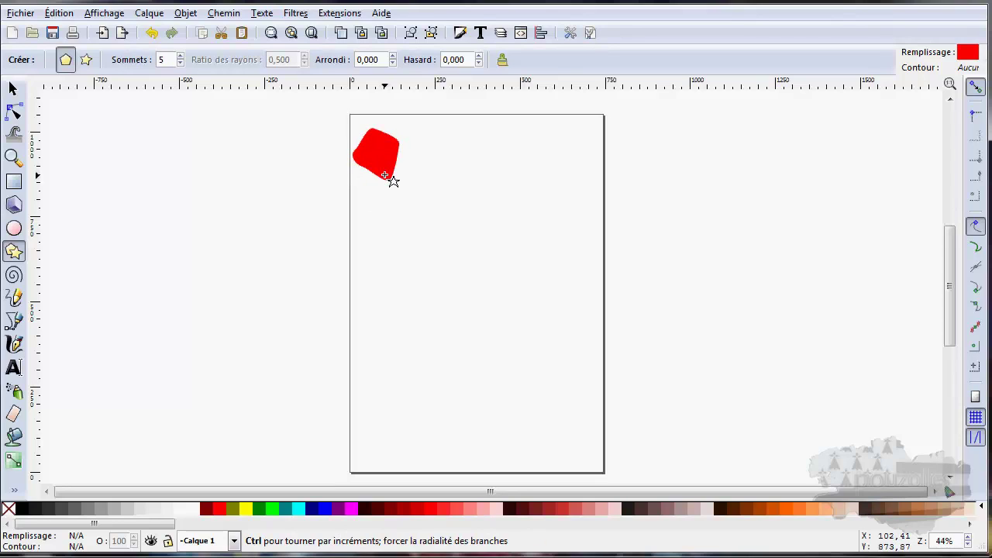
{"action": "left_click", "coordinate": [386, 176]}
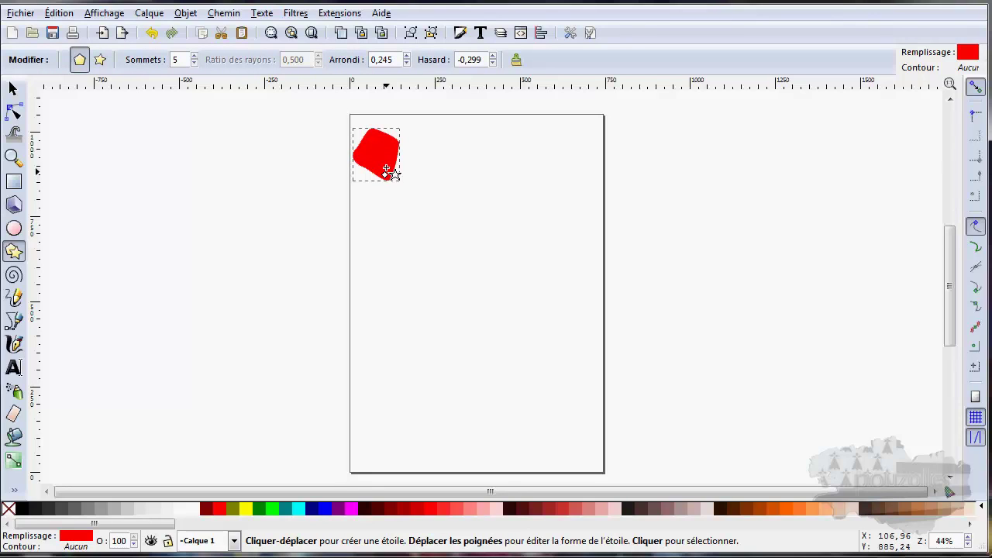
Set the polygon's rounding and randomness to 0, making a regular pentagon.
{"action": "left_click_drag", "start_coordinate": [399, 59], "coordinate": [362, 60]}
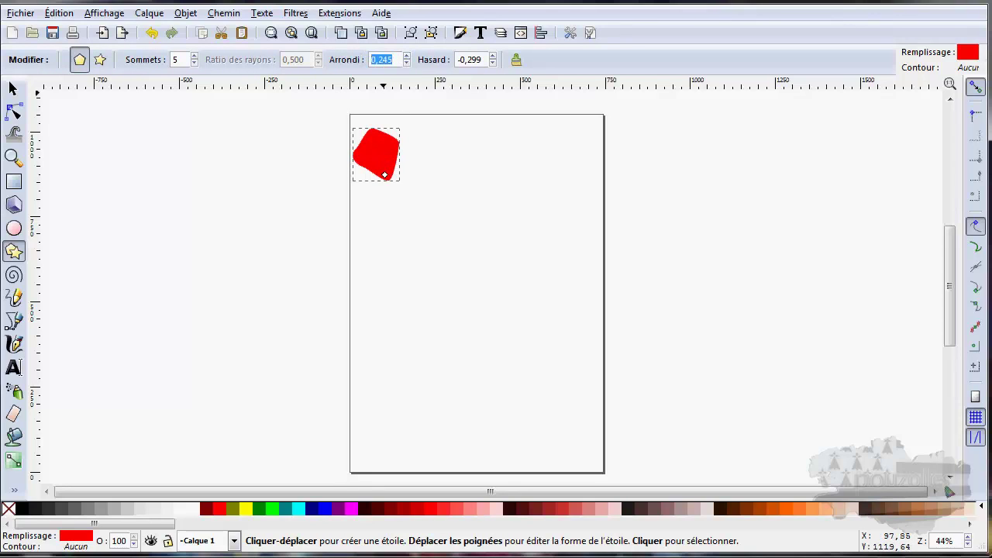
{"action": "type", "text": "0"}
{"action": "key", "text": "Return"}
{"action": "left_click_drag", "start_coordinate": [488, 60], "coordinate": [454, 59]}
{"action": "type", "text": "0"}
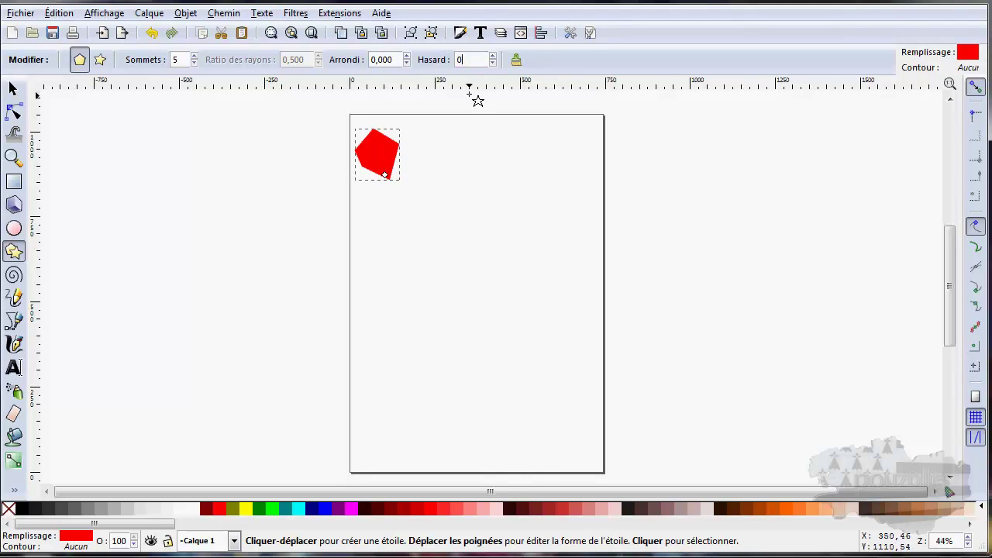
{"action": "left_click", "coordinate": [13, 88]}
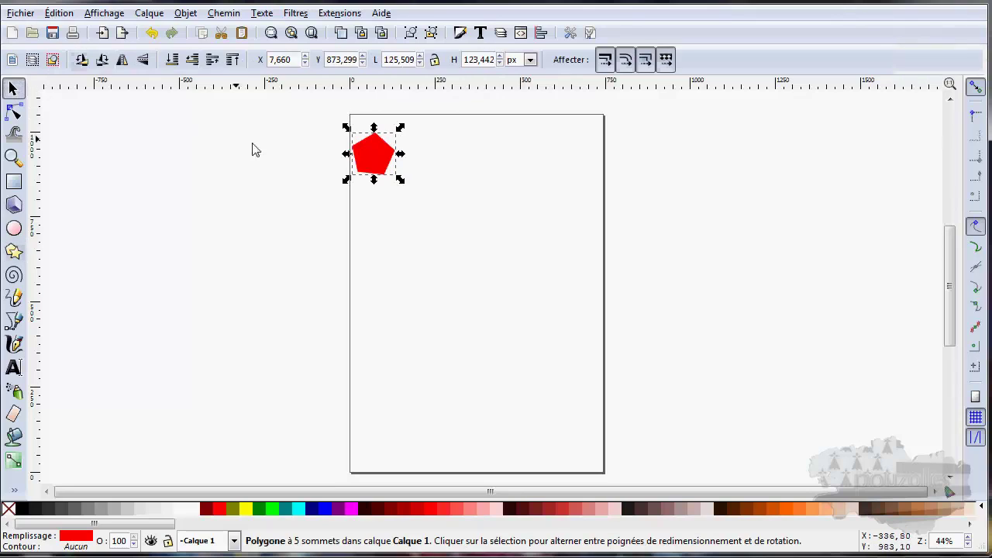
Move the pentagon near the page's top-left, then delete it.
{"action": "left_click_drag", "start_coordinate": [380, 159], "coordinate": [428, 193]}
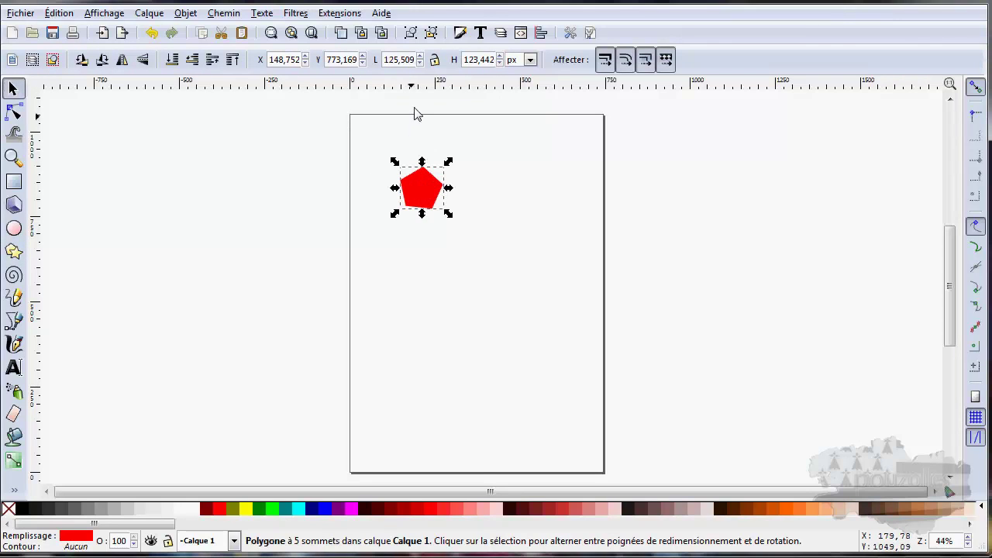
{"action": "left_click_drag", "start_coordinate": [425, 183], "coordinate": [402, 151]}
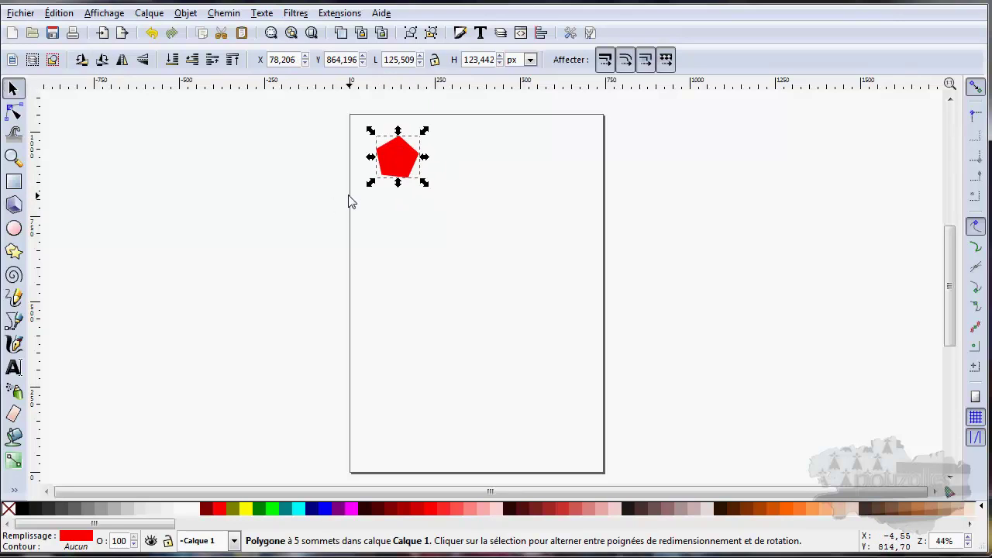
{"action": "key", "text": "Delete"}
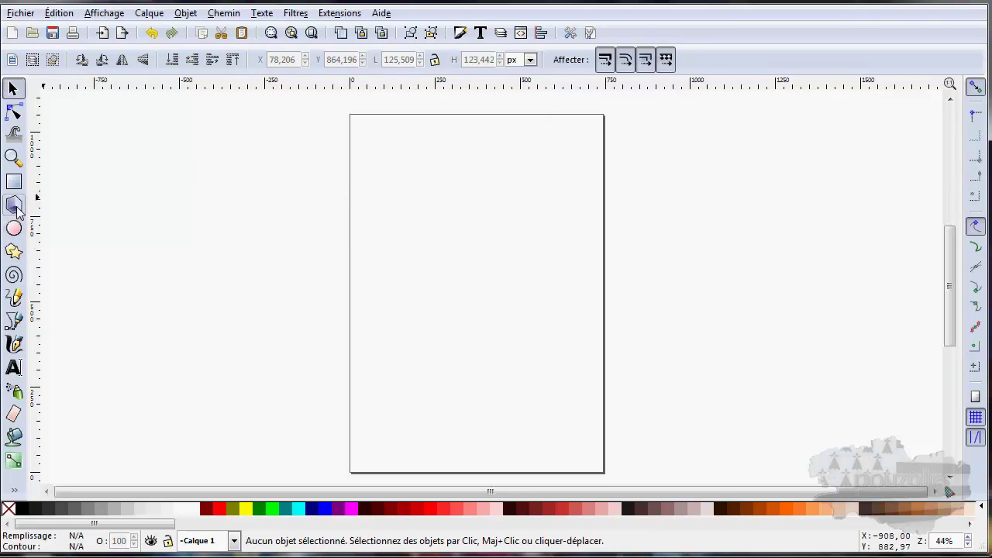
Draw a red pentagon, enlarge it, and move it toward the page centre.
{"action": "left_click", "coordinate": [14, 250]}
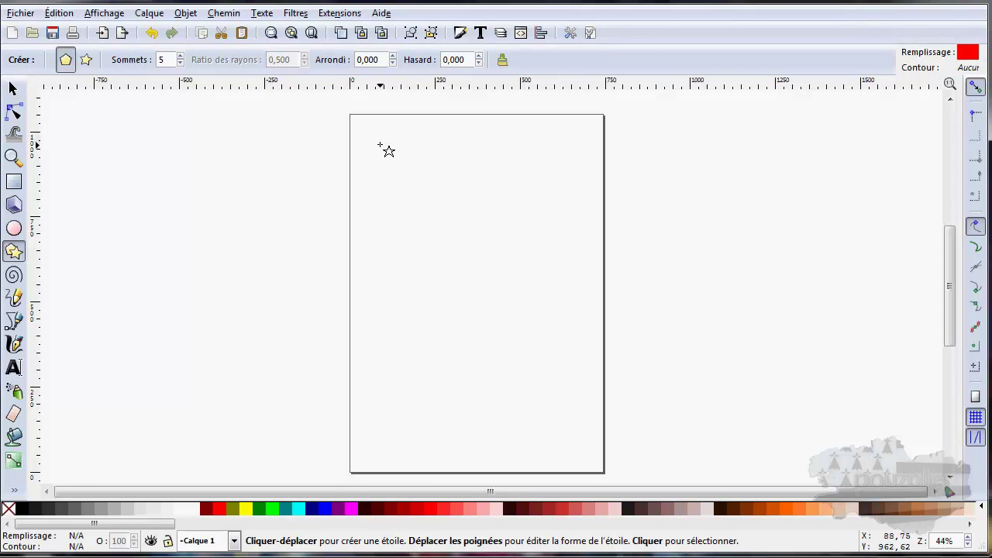
{"action": "left_click_drag", "start_coordinate": [379, 145], "coordinate": [423, 196]}
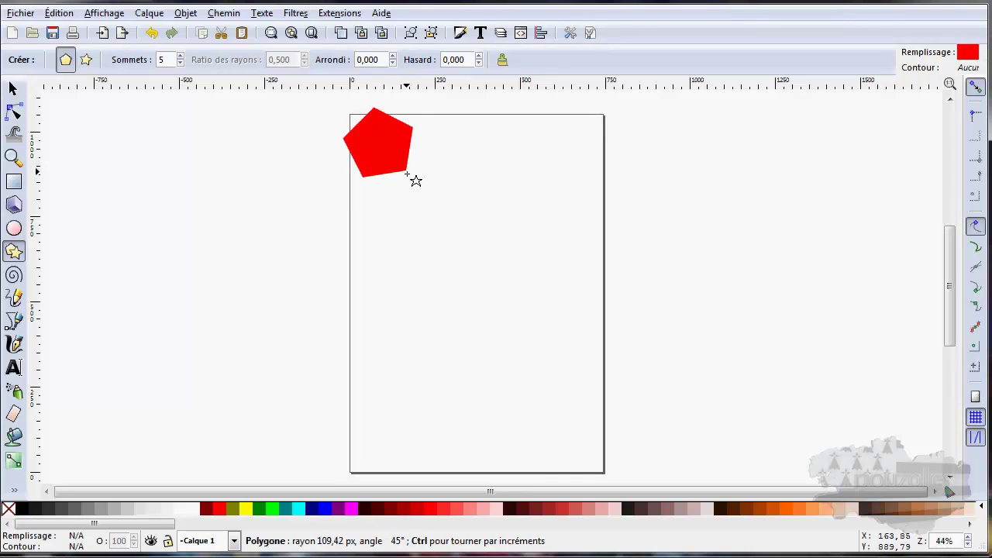
{"action": "left_click_drag", "start_coordinate": [423, 195], "coordinate": [431, 212]}
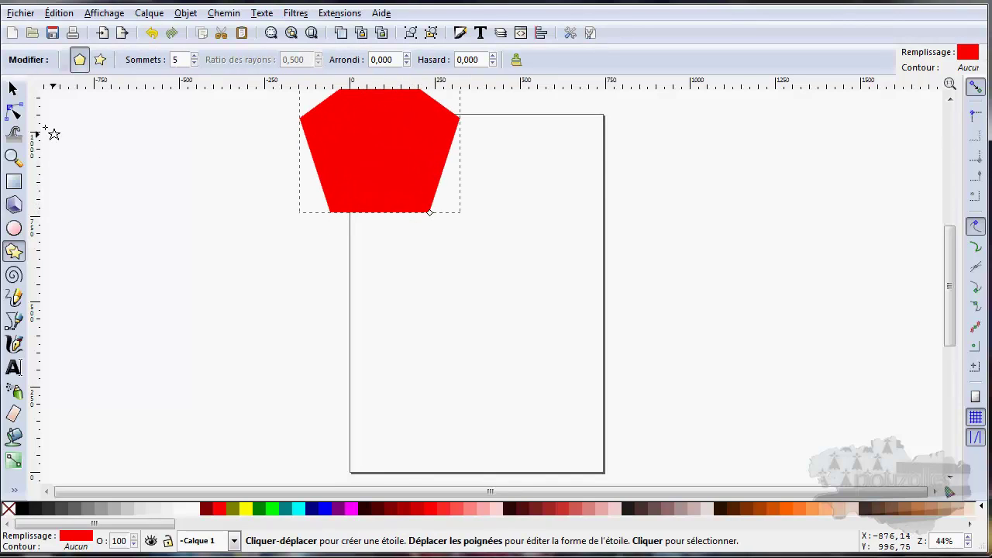
{"action": "left_click", "coordinate": [14, 92]}
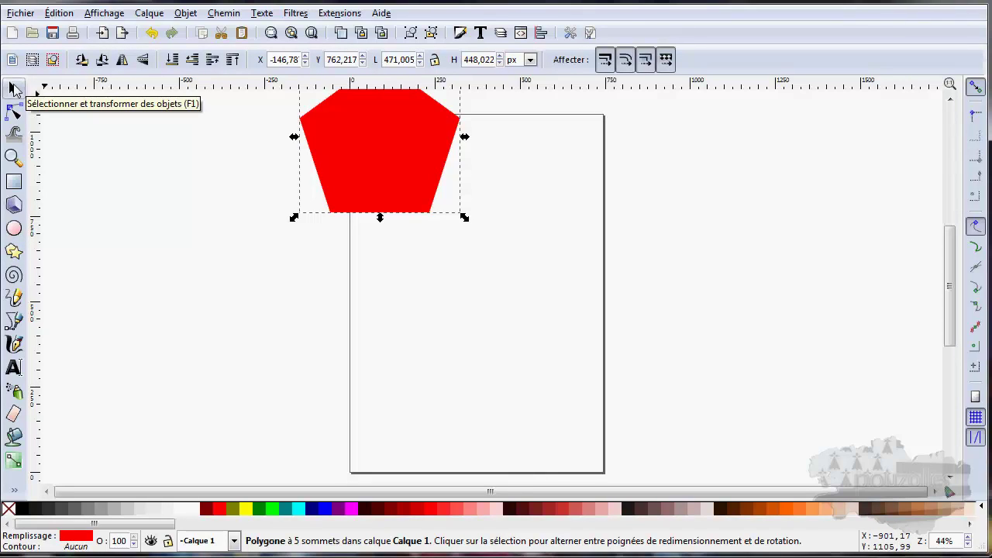
{"action": "left_click_drag", "start_coordinate": [357, 153], "coordinate": [443, 234]}
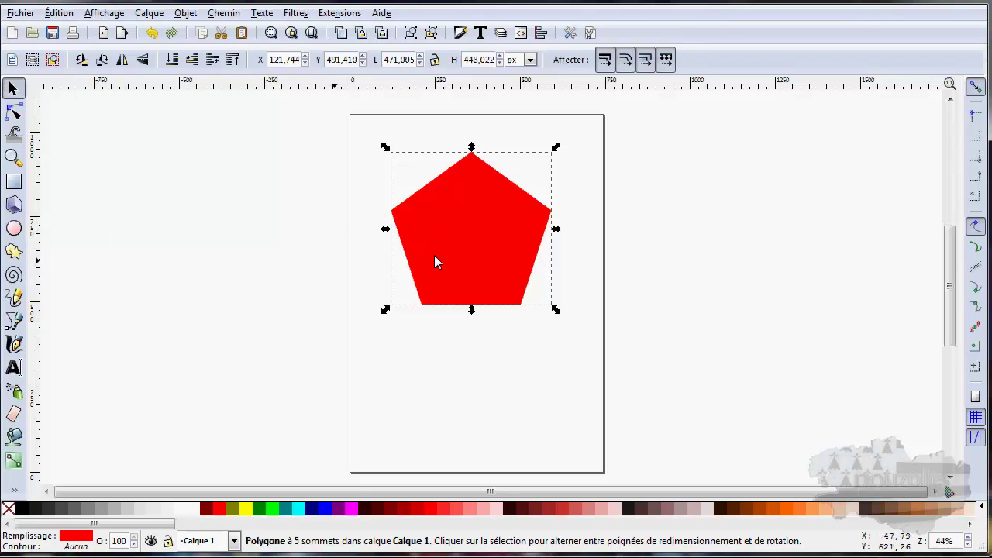
{"action": "left_click_drag", "start_coordinate": [133, 170], "coordinate": [201, 257]}
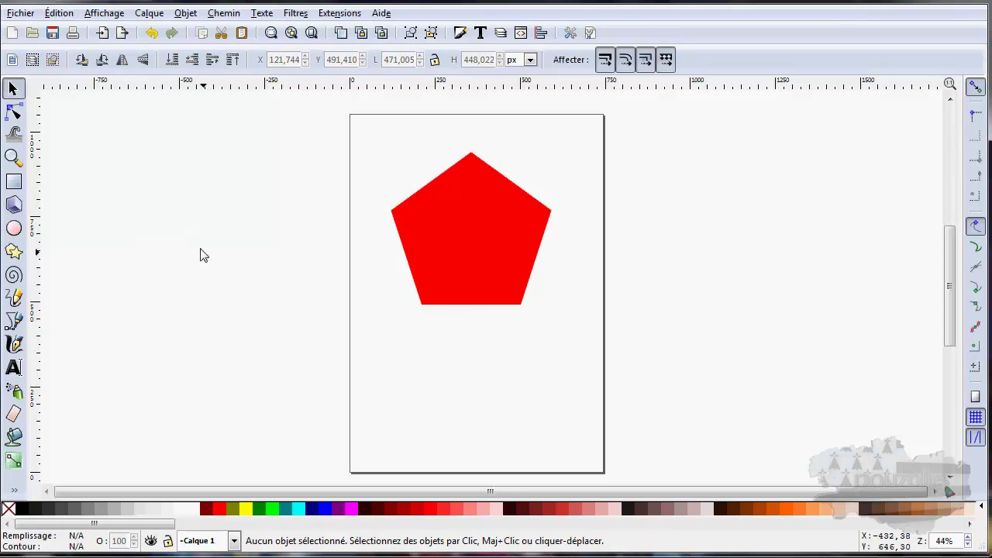
Draw a second small pentagon left of the page, then delete it.
{"action": "left_click", "coordinate": [13, 251]}
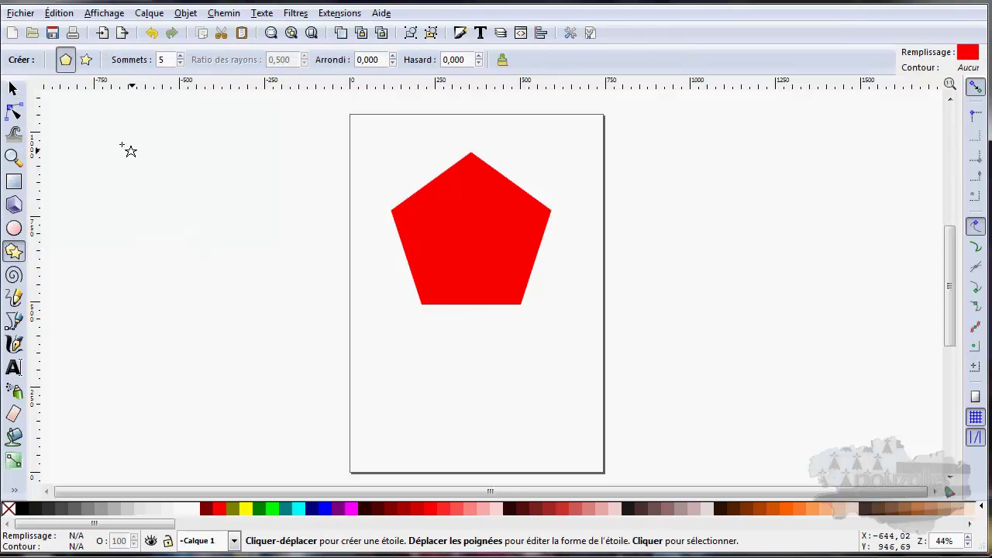
{"action": "left_click_drag", "start_coordinate": [99, 148], "coordinate": [126, 198]}
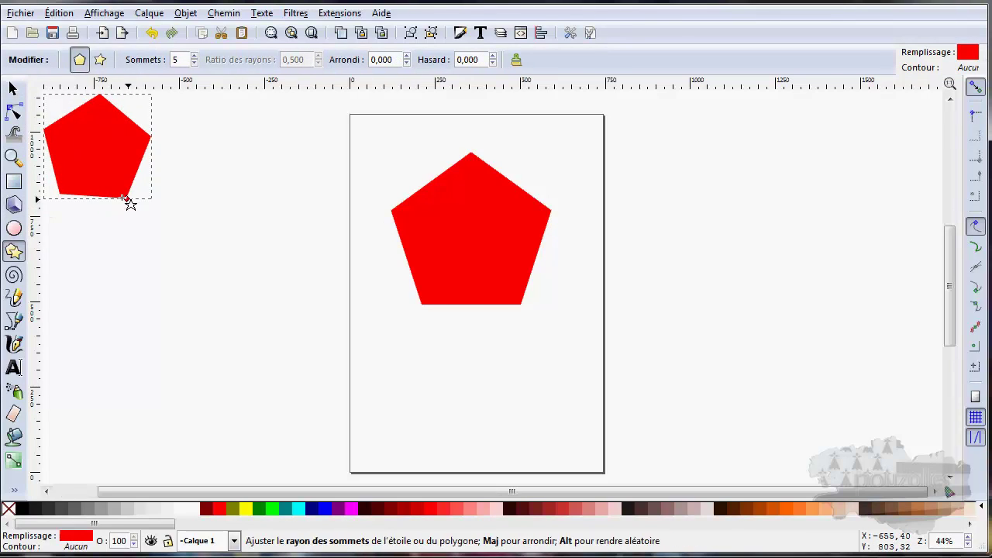
{"action": "left_click", "coordinate": [12, 88]}
{"action": "left_click_drag", "start_coordinate": [94, 146], "coordinate": [423, 387]}
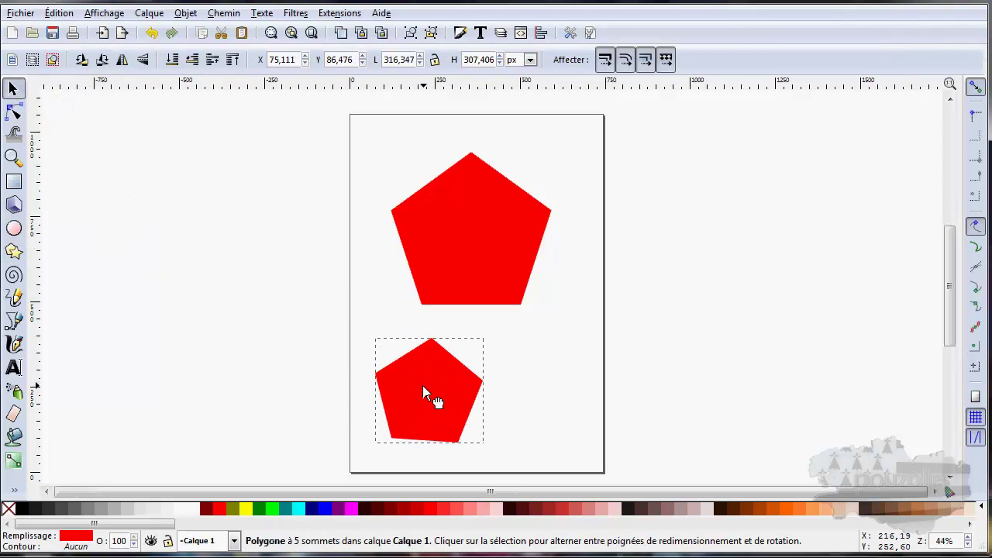
{"action": "key", "text": "Delete"}
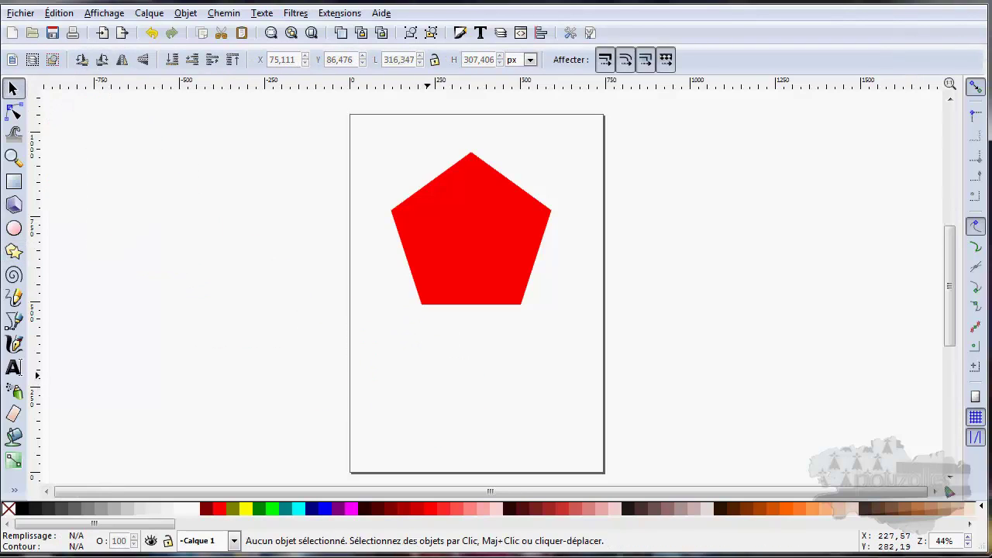
Enlarge the pentagon to about 461 × 451 px and rotate it back upright.
{"action": "left_click", "coordinate": [467, 225]}
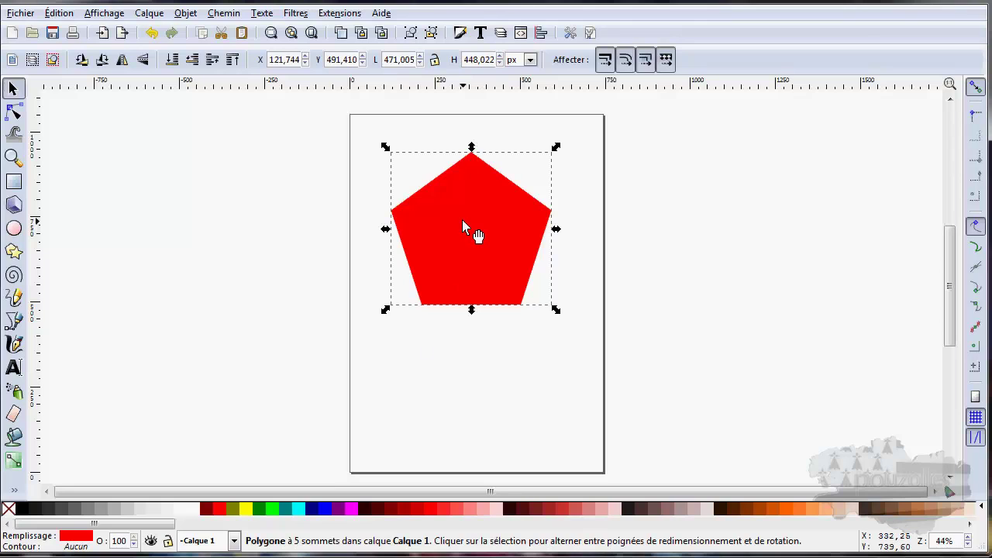
{"action": "mouse_move", "coordinate": [558, 150]}
{"action": "left_mouse_down"}
{"action": "mouse_move", "coordinate": [490, 178]}
{"action": "mouse_move", "coordinate": [563, 159]}
{"action": "mouse_move", "coordinate": [561, 275]}
{"action": "left_mouse_up"}
{"action": "left_click", "coordinate": [472, 238]}
{"action": "left_click", "coordinate": [519, 263]}
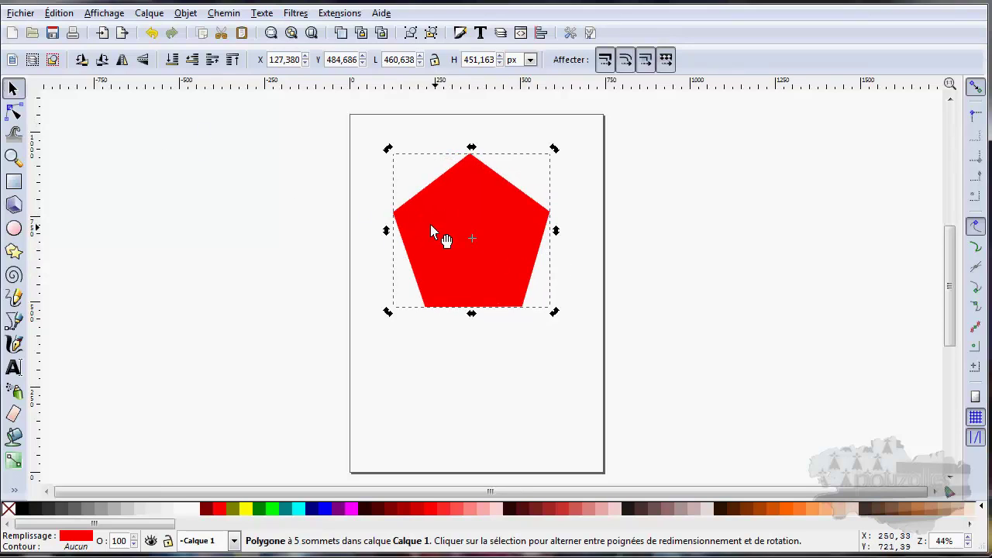
{"action": "left_click", "coordinate": [14, 251]}
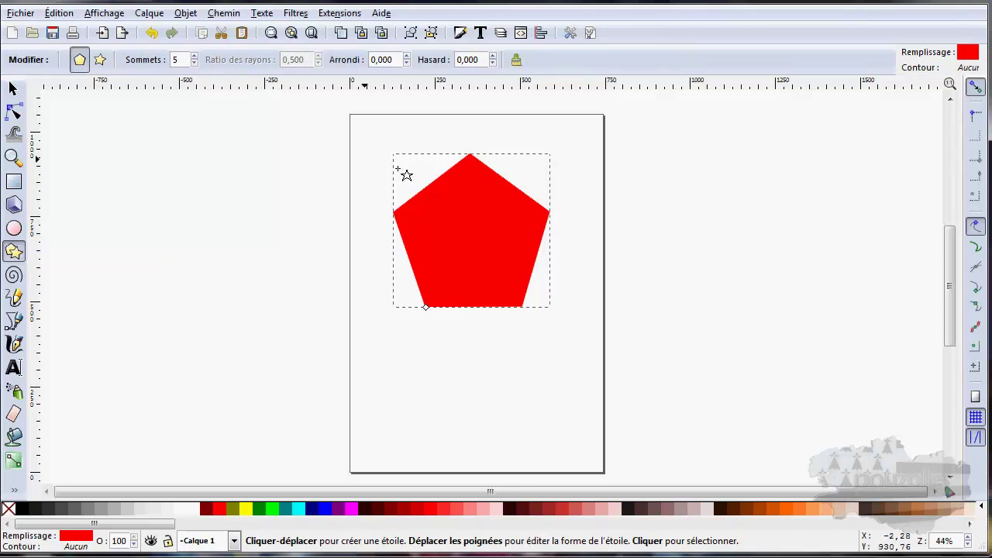
In star mode, draw a red star below the pentagon, trying 6–9 points before returning to 5.
{"action": "left_click", "coordinate": [100, 61]}
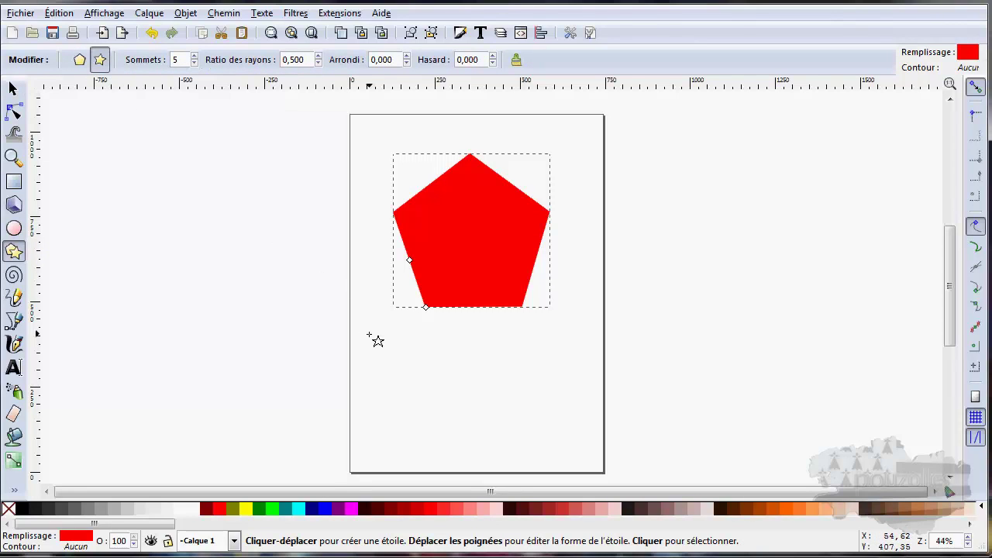
{"action": "left_click_drag", "start_coordinate": [383, 346], "coordinate": [414, 391]}
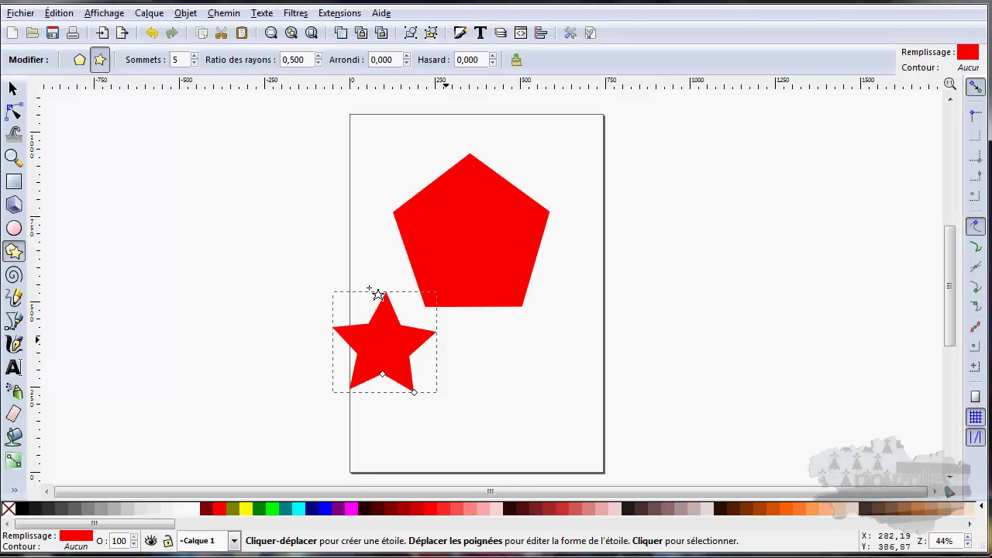
{"action": "left_click", "coordinate": [195, 62]}
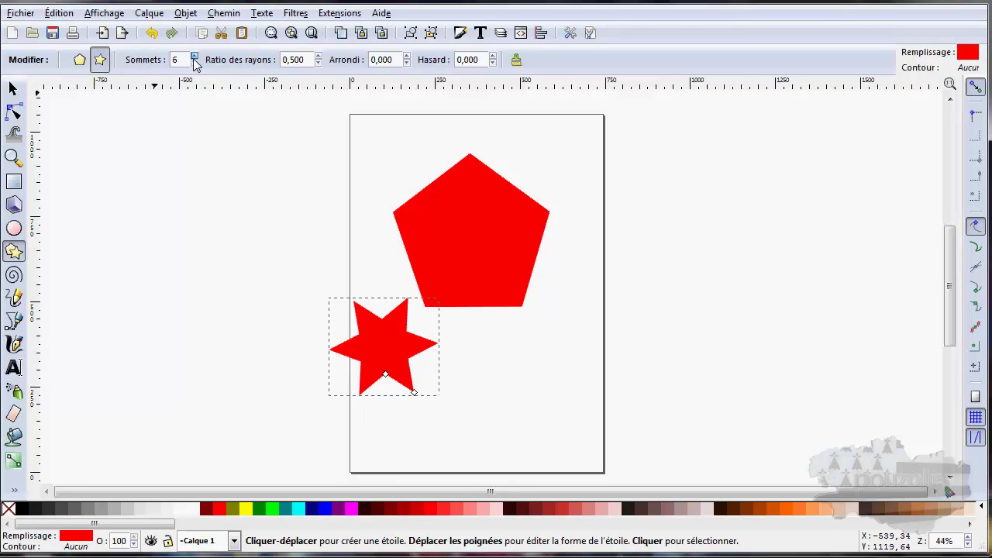
{"action": "left_click", "coordinate": [195, 62]}
{"action": "left_click", "coordinate": [194, 61]}
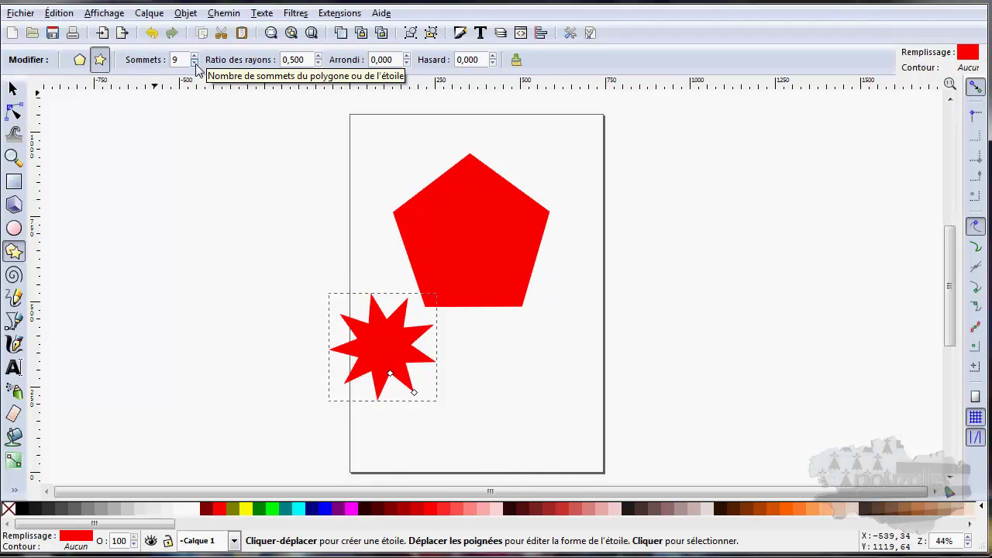
{"action": "left_click", "coordinate": [194, 63]}
{"action": "left_click", "coordinate": [195, 64]}
{"action": "left_click", "coordinate": [194, 63]}
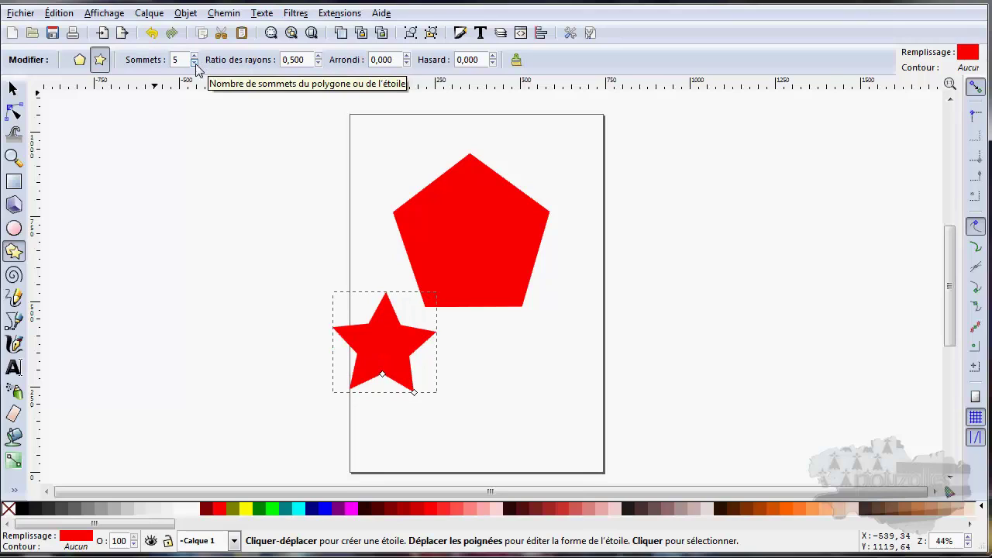
Nudge the star's spoke ratio up and down to vary its arm thickness.
{"action": "right_click", "coordinate": [317, 57]}
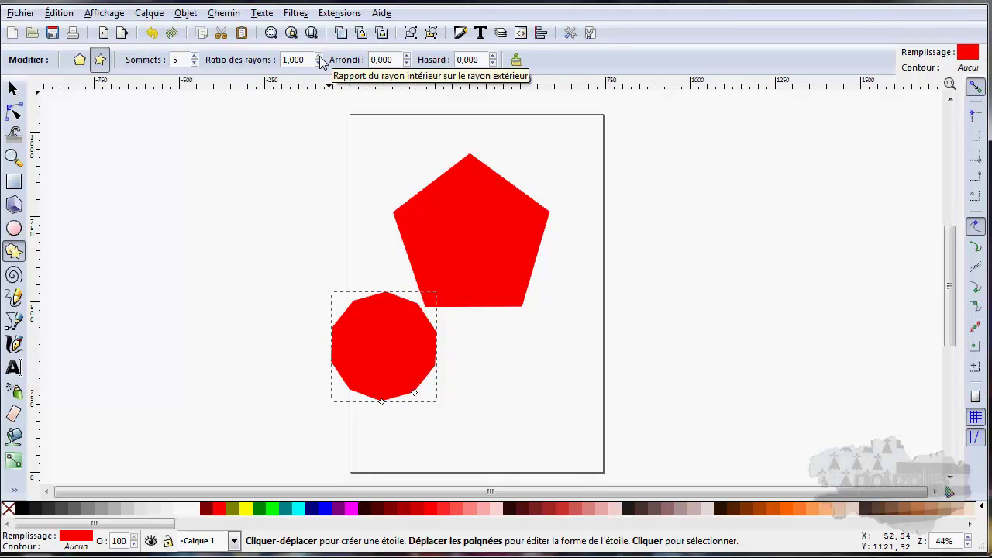
{"action": "left_click", "coordinate": [319, 57]}
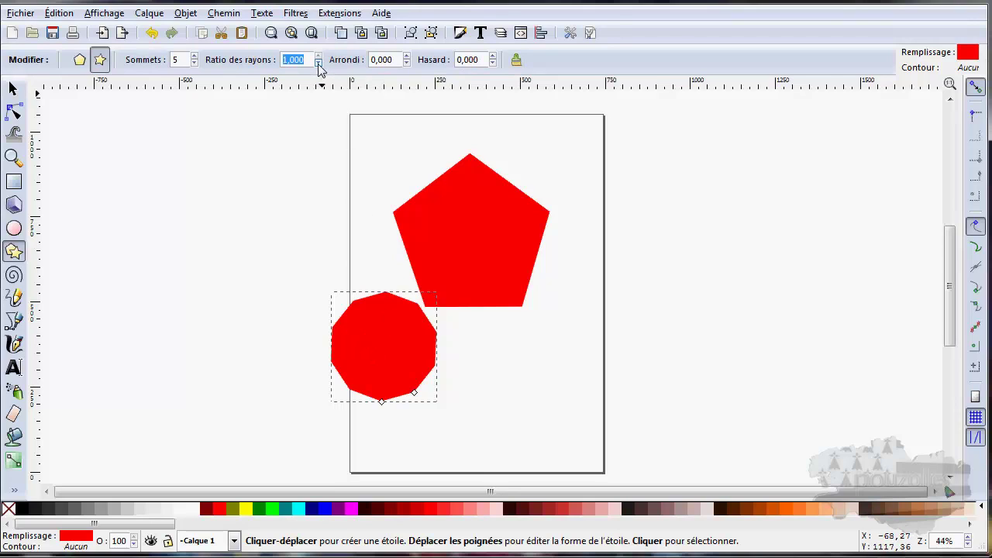
{"action": "left_click", "coordinate": [318, 63]}
{"action": "left_click", "coordinate": [318, 63]}
{"action": "left_click", "coordinate": [318, 62]}
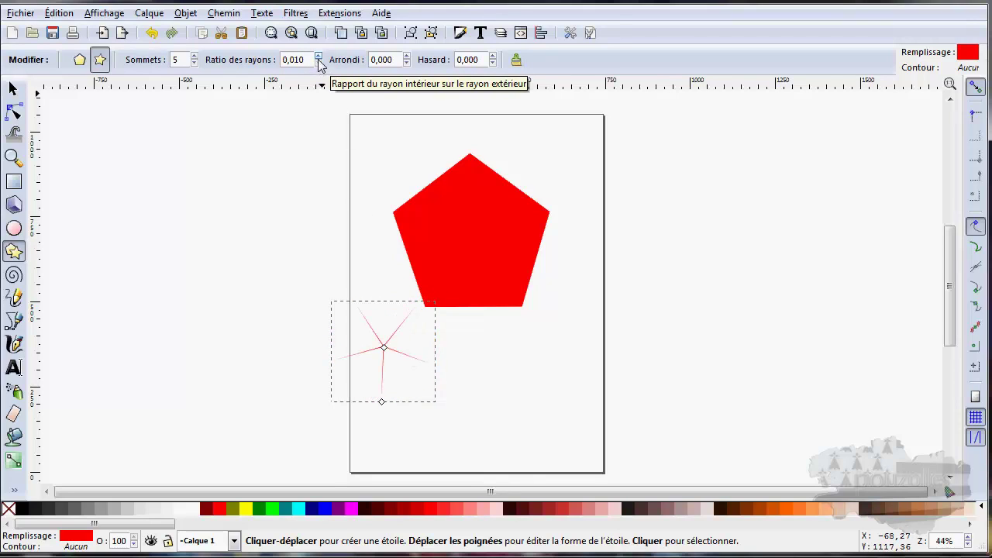
{"action": "left_click", "coordinate": [318, 58]}
{"action": "left_click", "coordinate": [318, 58]}
{"action": "left_click", "coordinate": [318, 59]}
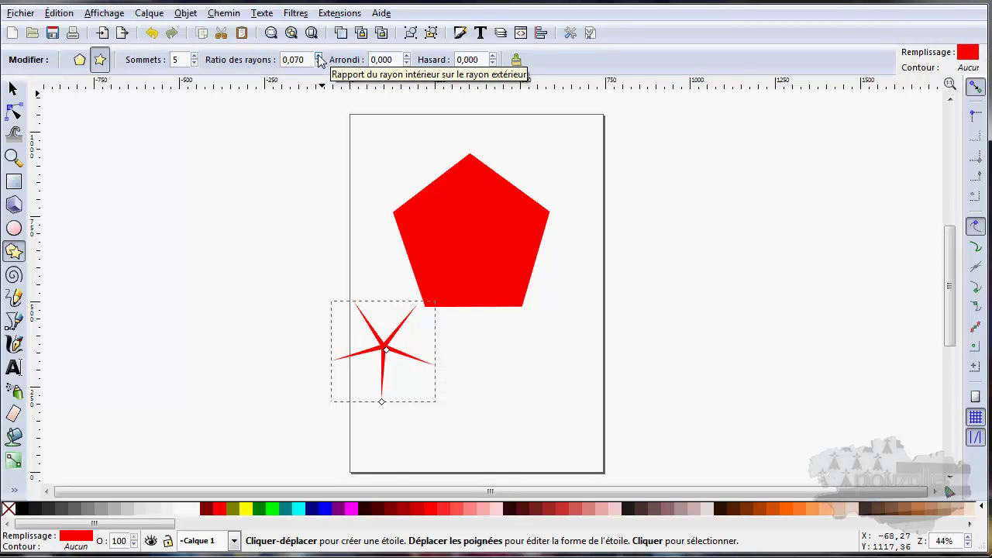
{"action": "left_click", "coordinate": [319, 58]}
{"action": "left_click", "coordinate": [318, 64]}
{"action": "left_click", "coordinate": [318, 63]}
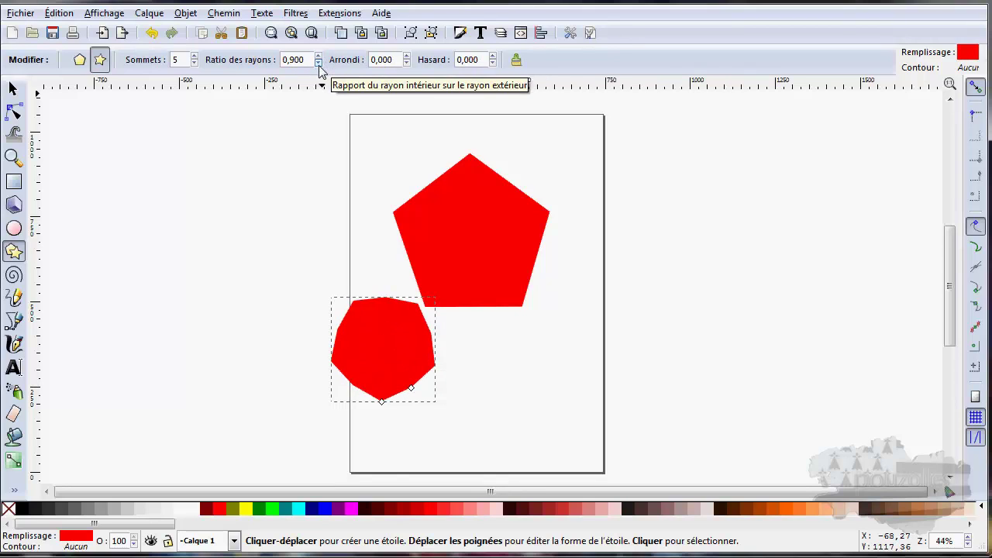
Drop the spoke ratio near zero, raise it back to 0.500, and set rounding to 0.
{"action": "left_click", "coordinate": [302, 61]}
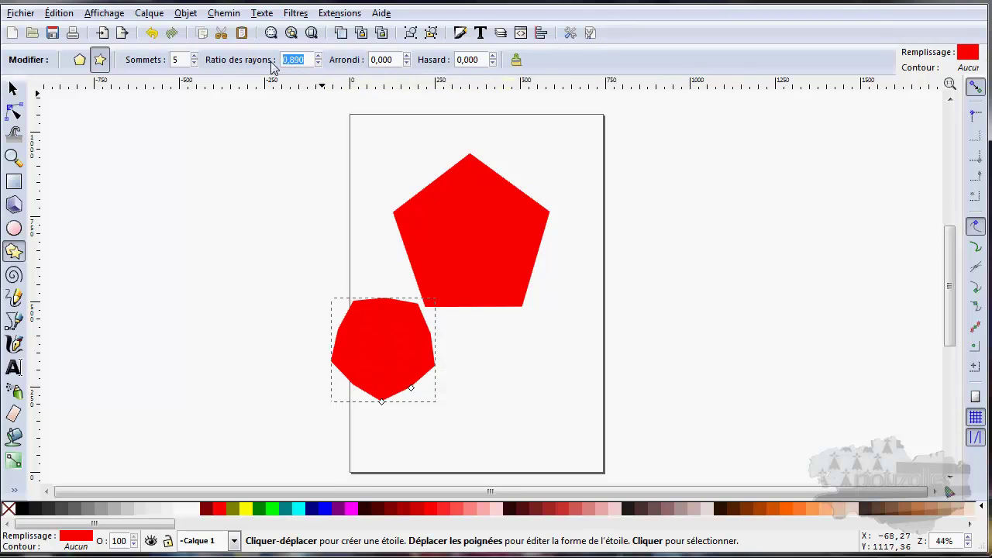
{"action": "type", "text": "0"}
{"action": "left_click", "coordinate": [407, 59]}
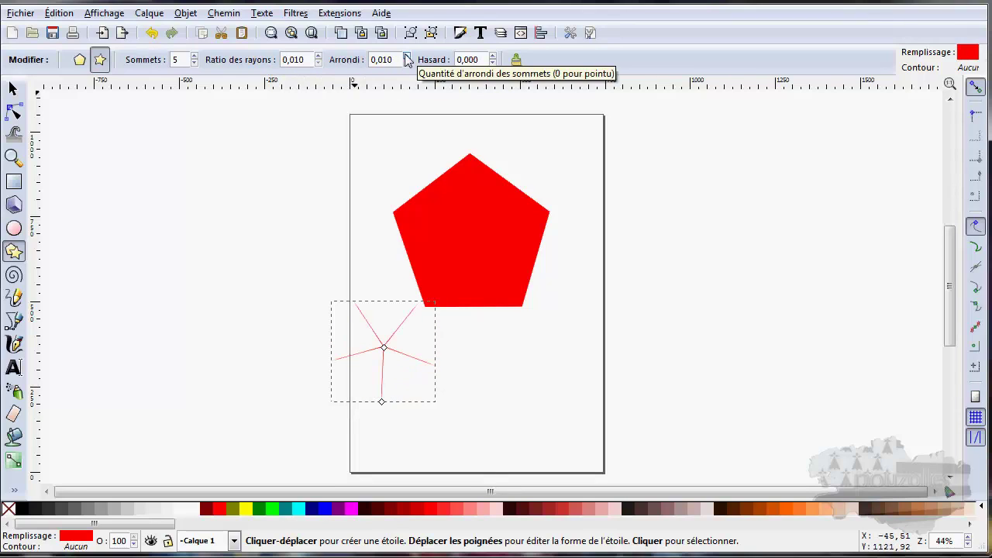
{"action": "left_click", "coordinate": [317, 58]}
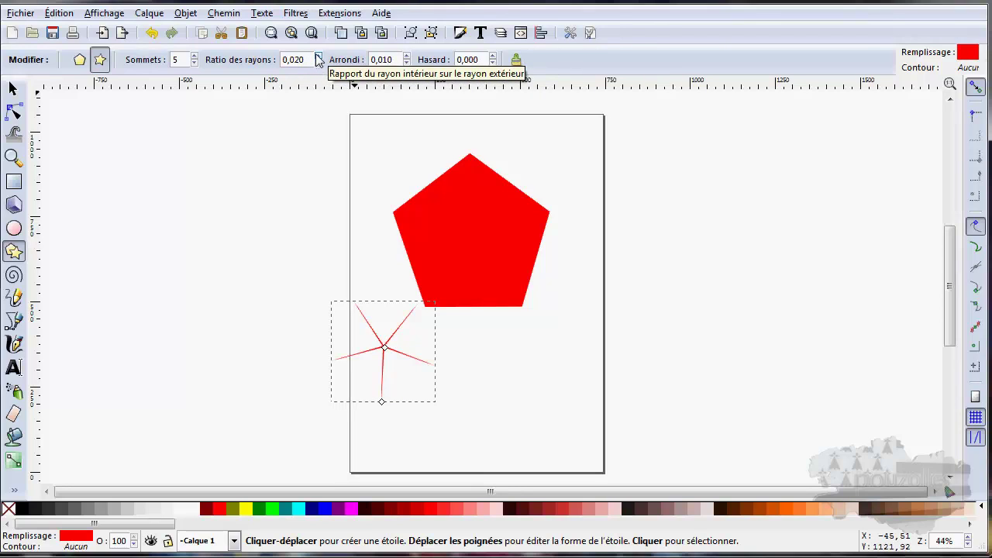
{"action": "left_click", "coordinate": [317, 58]}
{"action": "left_click", "coordinate": [317, 57]}
{"action": "left_click", "coordinate": [318, 57]}
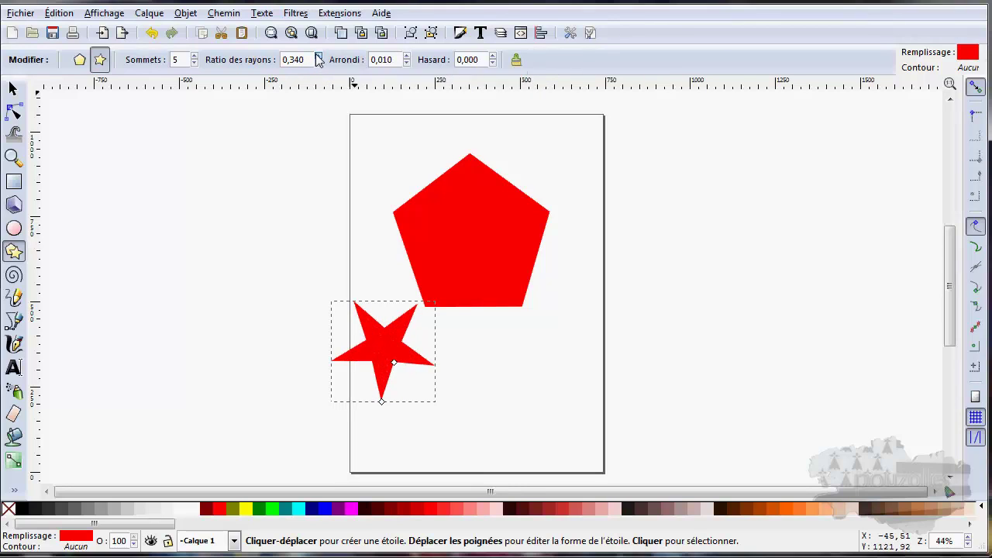
{"action": "left_click", "coordinate": [318, 57]}
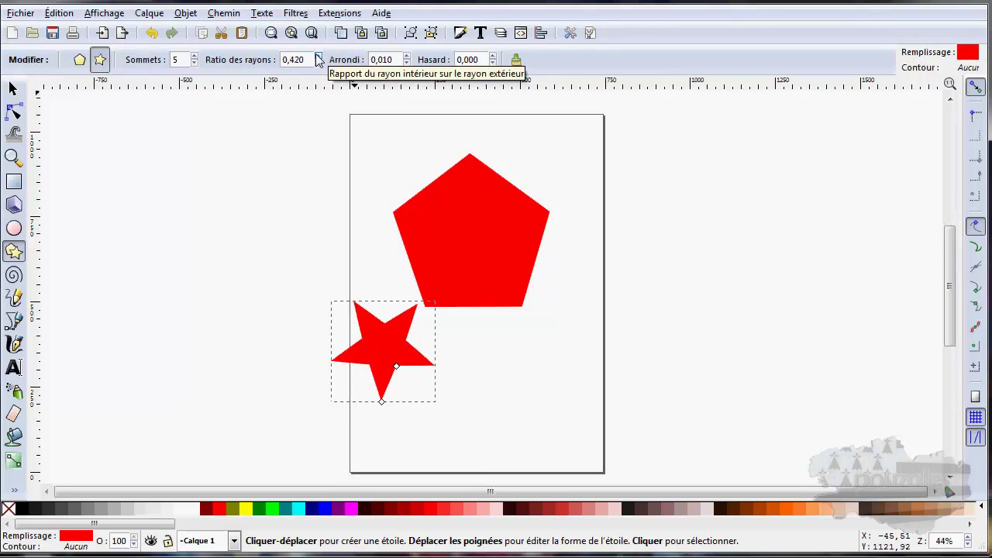
{"action": "left_click", "coordinate": [318, 58]}
{"action": "left_click", "coordinate": [318, 57]}
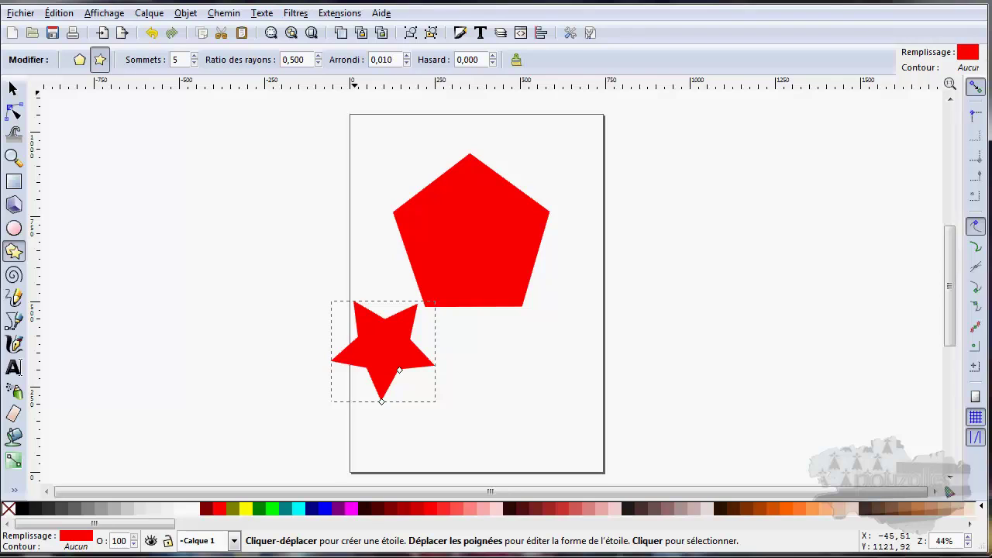
{"action": "type", "text": "0"}
Raise the red star's randomness to about 5.6, then lower it back to about -0.016.
{"action": "left_click", "coordinate": [493, 57]}
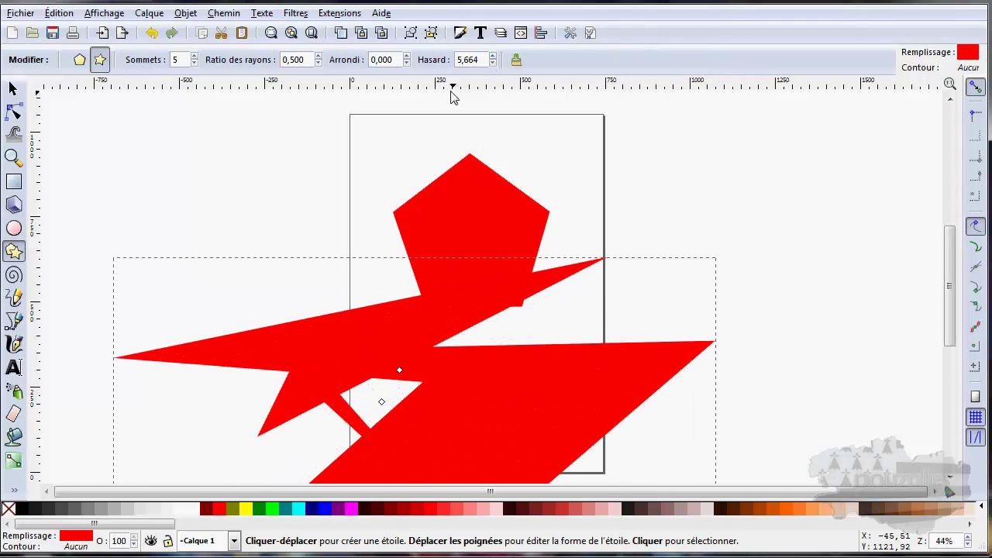
{"action": "left_click", "coordinate": [492, 65]}
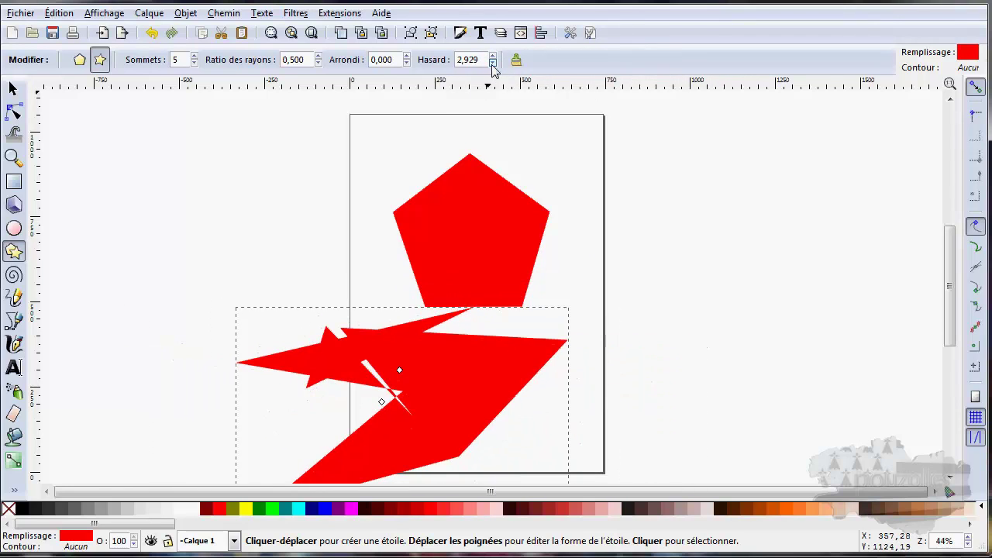
{"action": "left_click", "coordinate": [492, 65]}
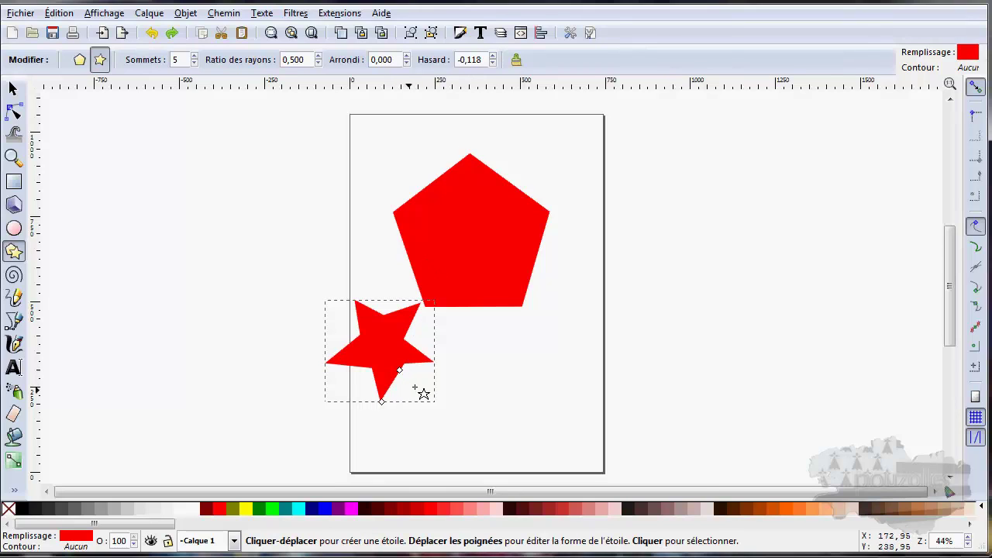
{"action": "key", "text": "Up"}
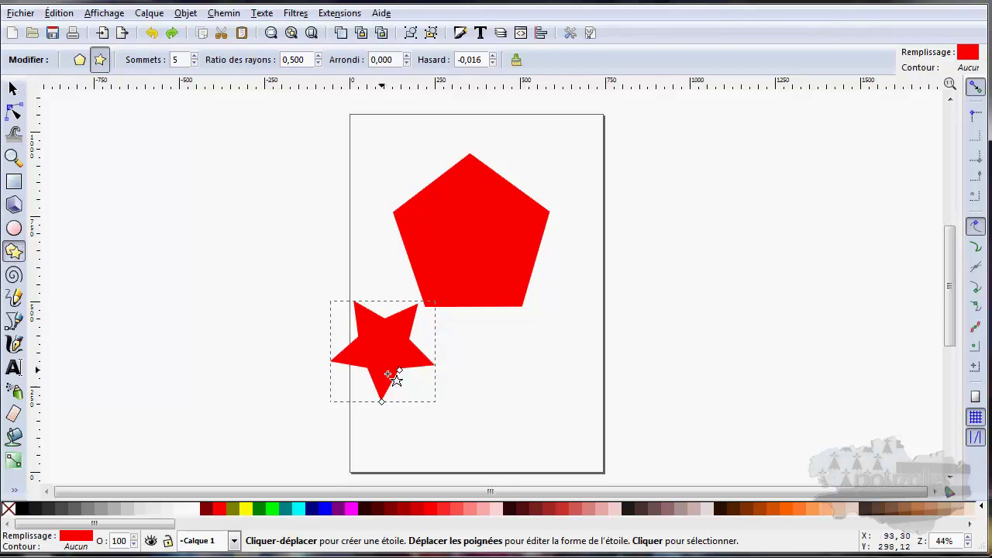
Drag the star's radius handles to enlarge it and cut the spoke ratio to 0.166.
{"action": "mouse_move", "coordinate": [400, 371]}
{"action": "left_mouse_down"}
{"action": "mouse_move", "coordinate": [395, 361]}
{"action": "mouse_move", "coordinate": [396, 380]}
{"action": "mouse_move", "coordinate": [387, 361]}
{"action": "left_mouse_up"}
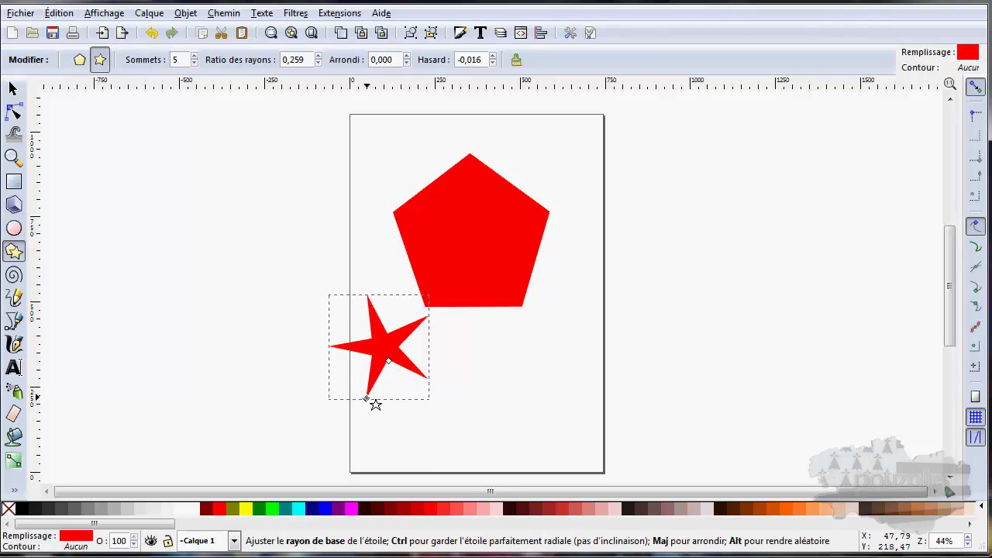
{"action": "mouse_move", "coordinate": [380, 382]}
{"action": "left_mouse_down"}
{"action": "mouse_move", "coordinate": [318, 381]}
{"action": "mouse_move", "coordinate": [314, 367]}
{"action": "mouse_move", "coordinate": [444, 416]}
{"action": "mouse_move", "coordinate": [433, 416]}
{"action": "left_mouse_up"}
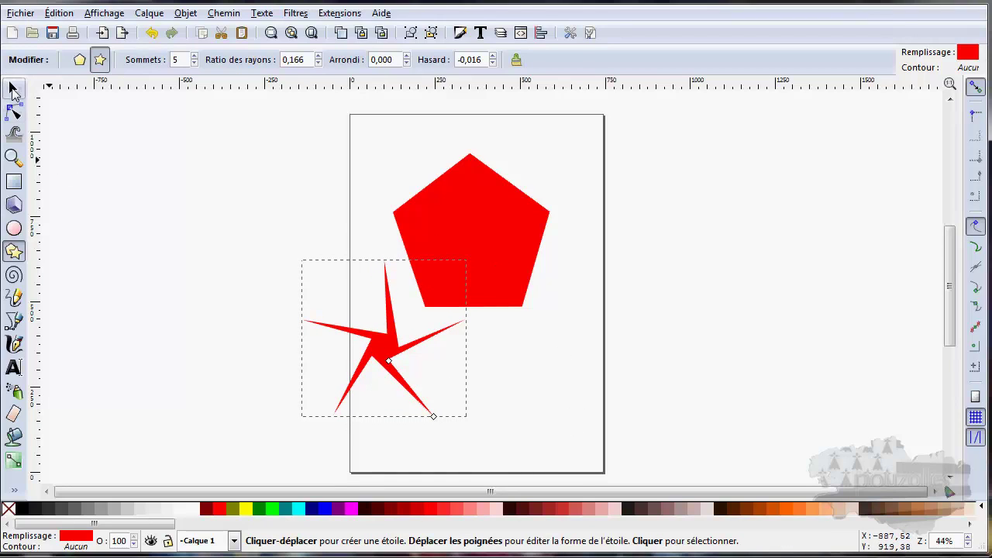
Select the red pentagon and give its stroke the black swatch linearGradient5437.
{"action": "left_click", "coordinate": [13, 89]}
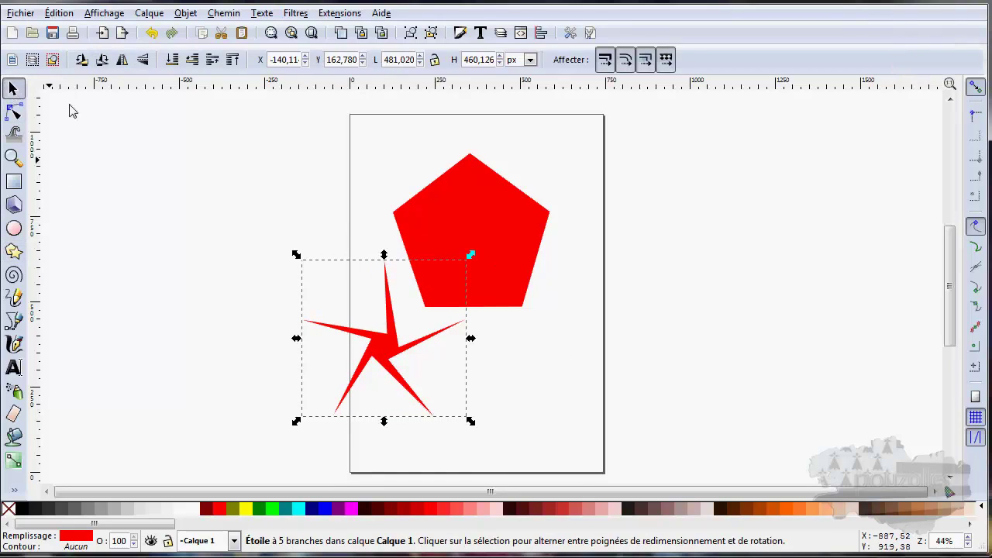
{"action": "left_click", "coordinate": [493, 210]}
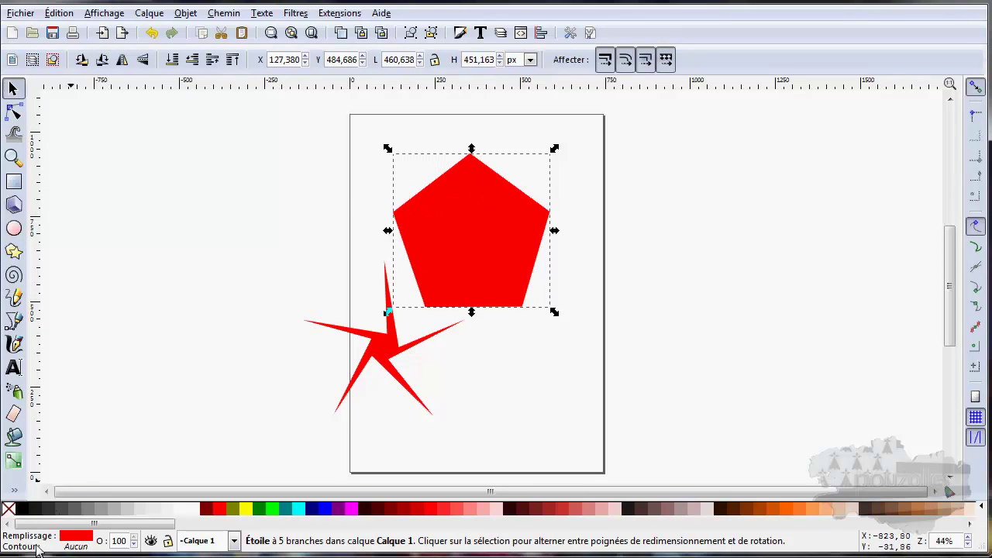
{"action": "left_click", "coordinate": [78, 547]}
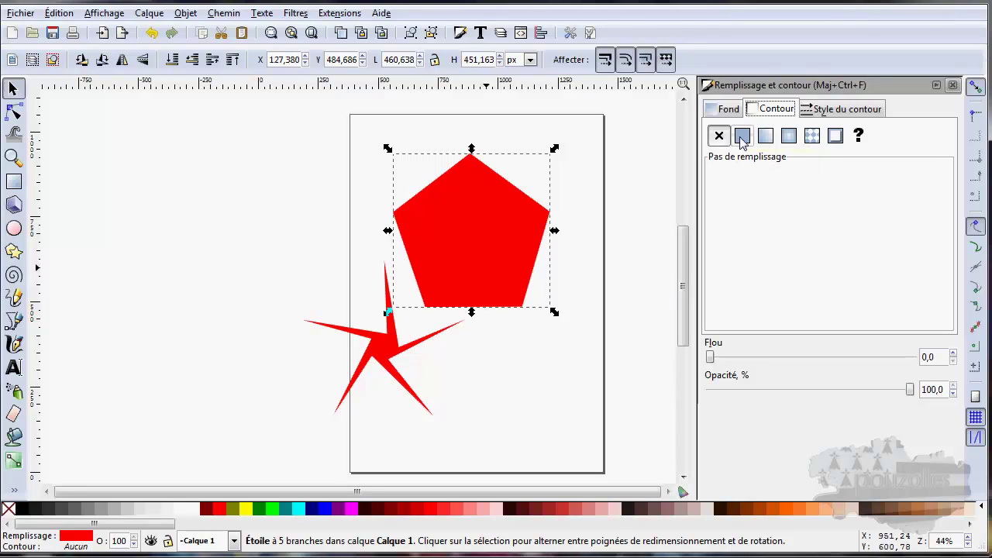
{"action": "left_click", "coordinate": [835, 137]}
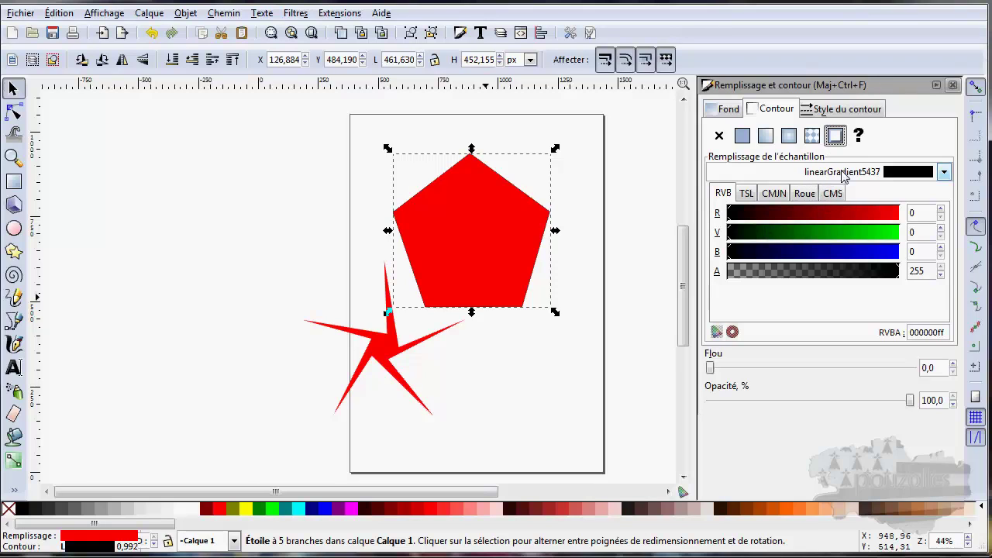
Increase the pentagon's stroke width step by step to 11.692 px.
{"action": "left_click", "coordinate": [853, 113]}
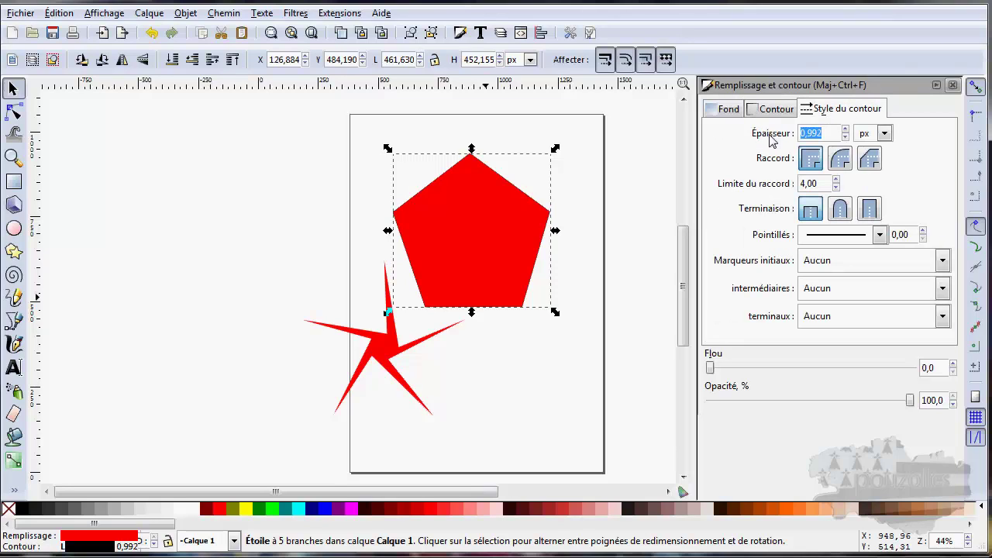
{"action": "left_click", "coordinate": [846, 130]}
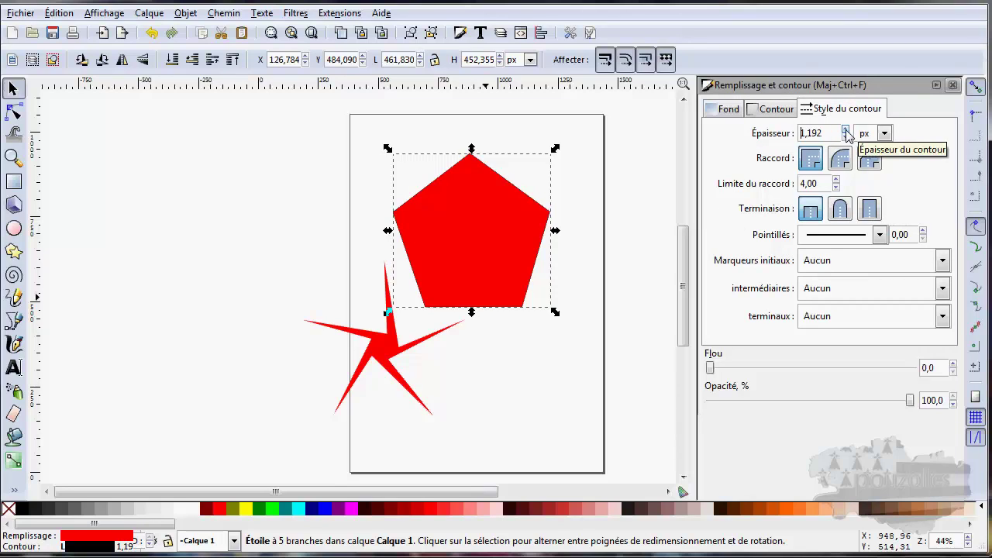
{"action": "left_click", "coordinate": [846, 130]}
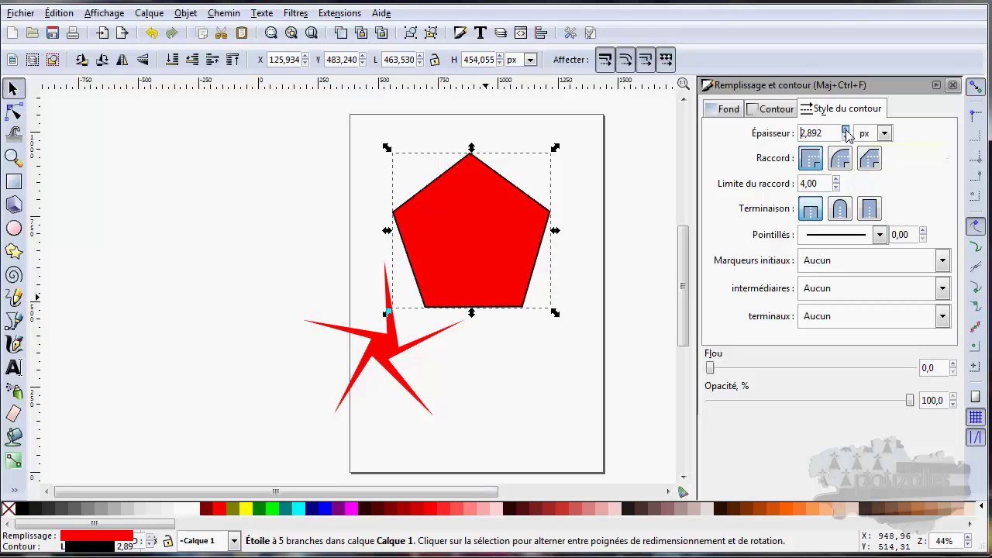
{"action": "left_click", "coordinate": [846, 129]}
{"action": "left_click", "coordinate": [845, 129]}
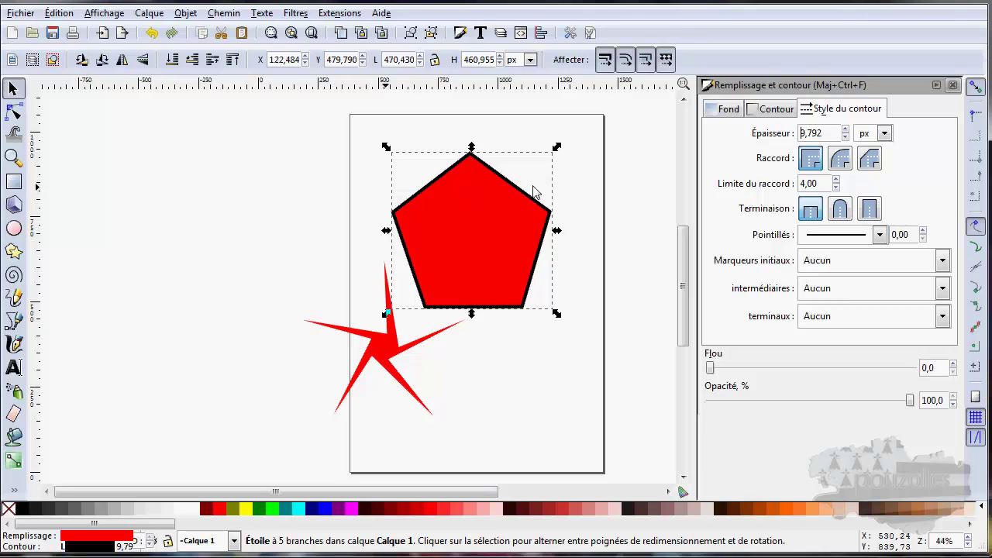
{"action": "left_click", "coordinate": [846, 129]}
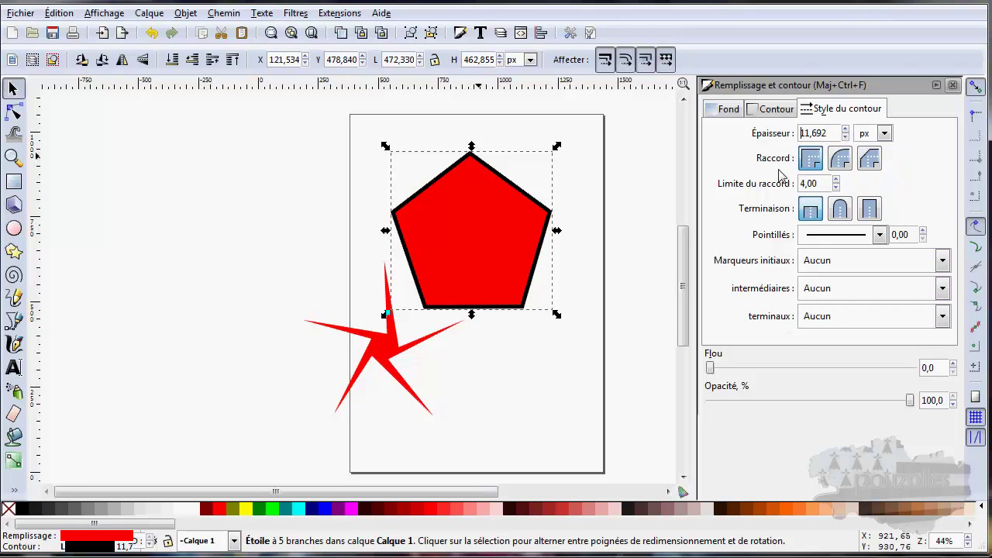
{"action": "left_click", "coordinate": [778, 109]}
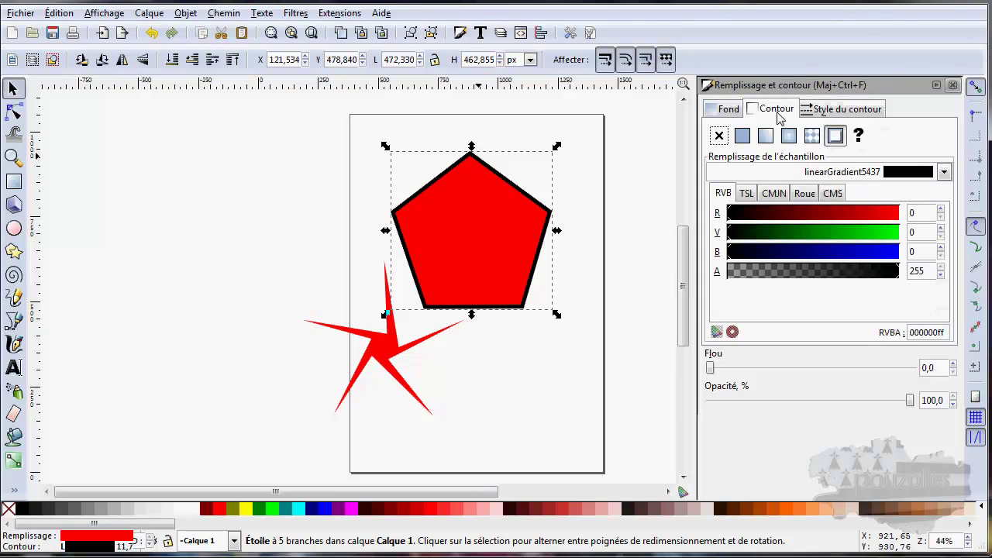
Set the pentagon's stroke to golden orange e7b112ff (R 231, G 177, B 18) with the RGB sliders.
{"action": "left_click", "coordinate": [901, 177]}
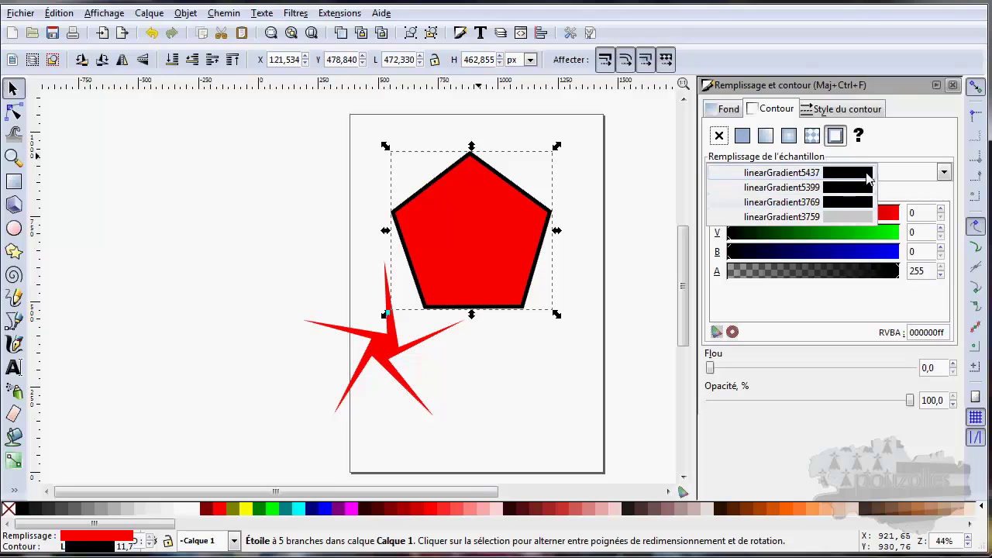
{"action": "left_click", "coordinate": [864, 173]}
{"action": "left_click", "coordinate": [946, 174]}
{"action": "left_click", "coordinate": [946, 173]}
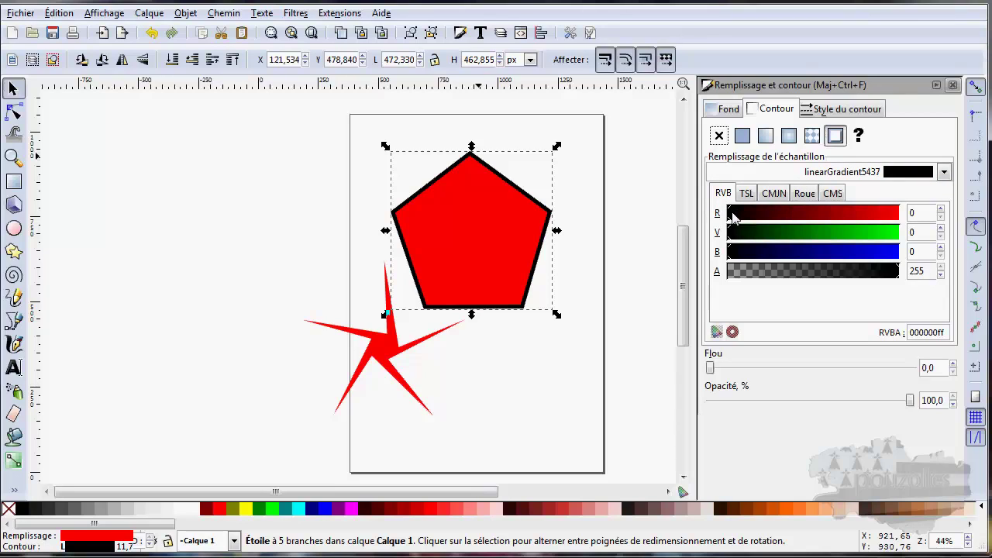
{"action": "left_click_drag", "start_coordinate": [734, 219], "coordinate": [872, 221]}
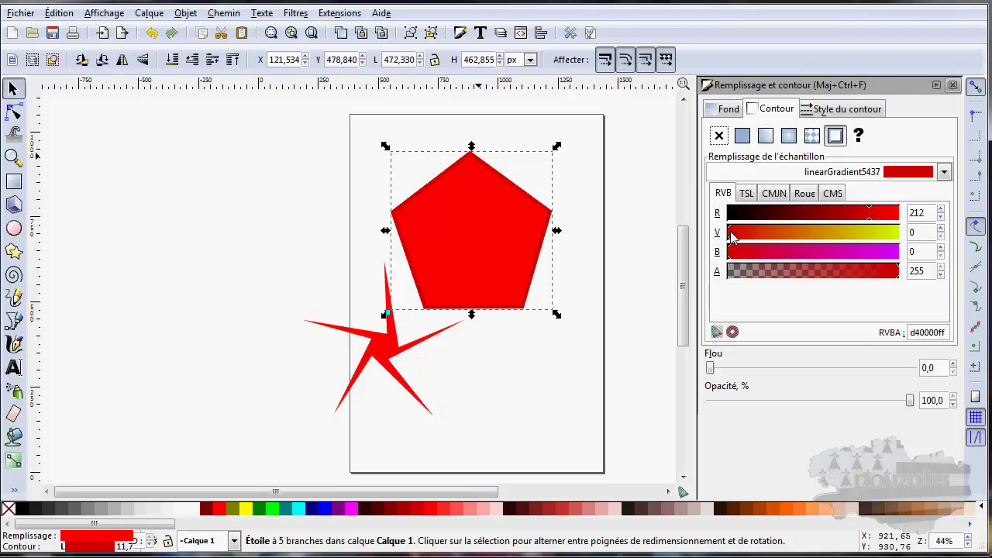
{"action": "left_click_drag", "start_coordinate": [732, 237], "coordinate": [826, 240]}
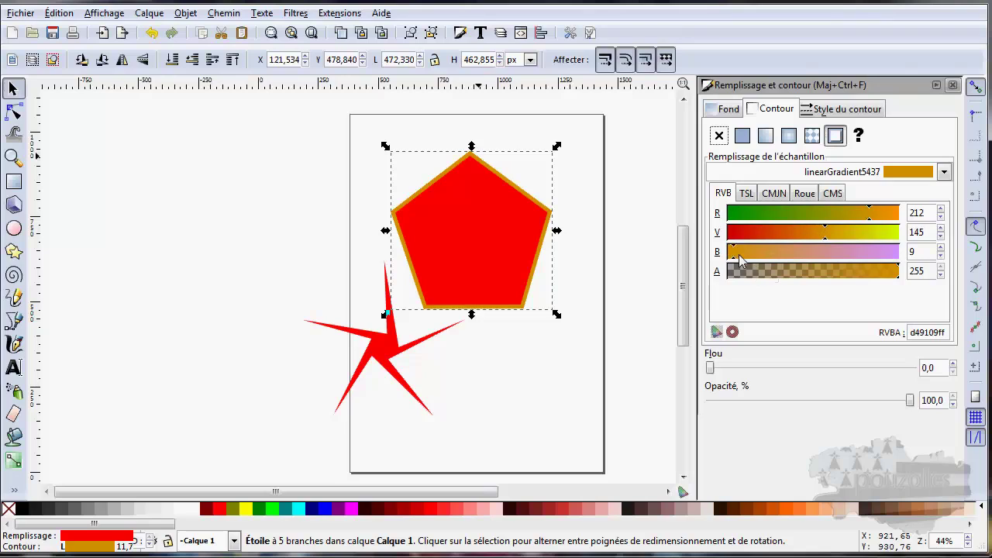
{"action": "left_click_drag", "start_coordinate": [736, 262], "coordinate": [771, 263]}
{"action": "left_click_drag", "start_coordinate": [825, 237], "coordinate": [882, 218]}
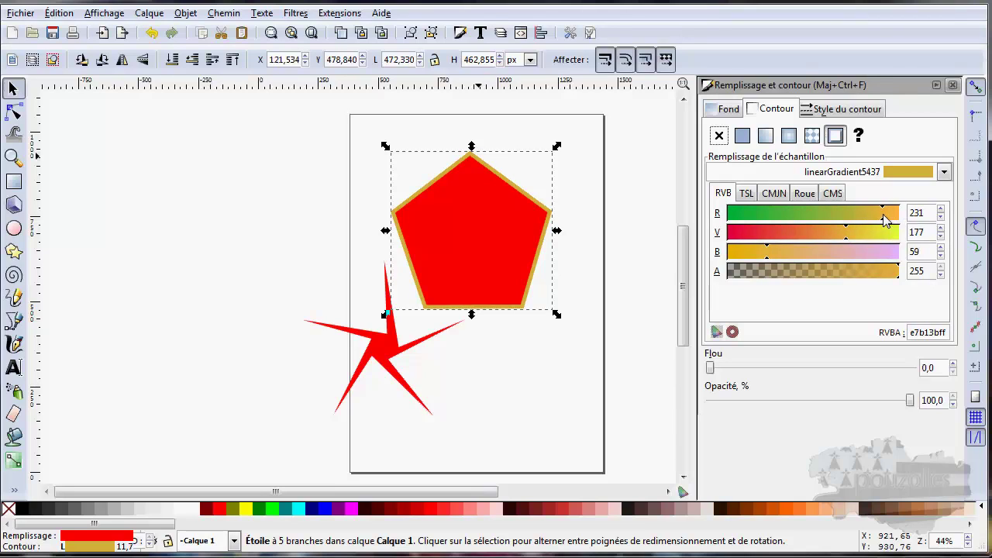
{"action": "left_click_drag", "start_coordinate": [769, 252], "coordinate": [740, 256]}
Brighten the stroke to yellow f9c938ff by picking in the colour wheel's triangle.
{"action": "left_click", "coordinate": [745, 193]}
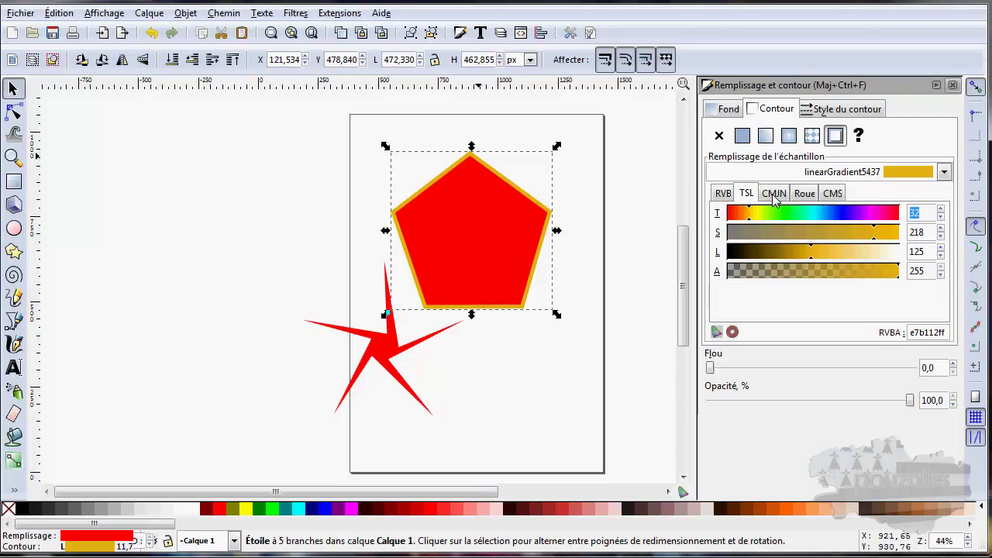
{"action": "left_click", "coordinate": [775, 195]}
{"action": "left_click", "coordinate": [809, 200]}
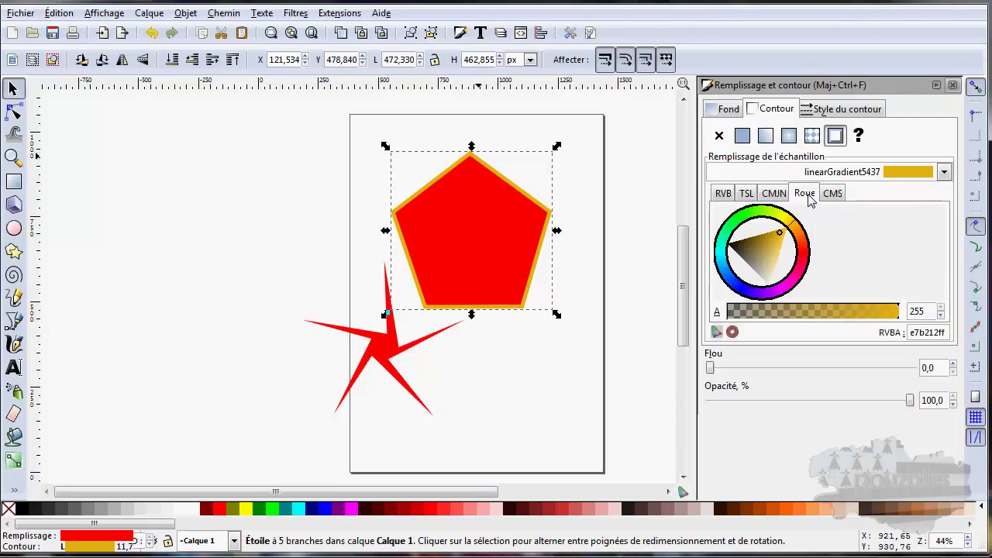
{"action": "left_click", "coordinate": [726, 195]}
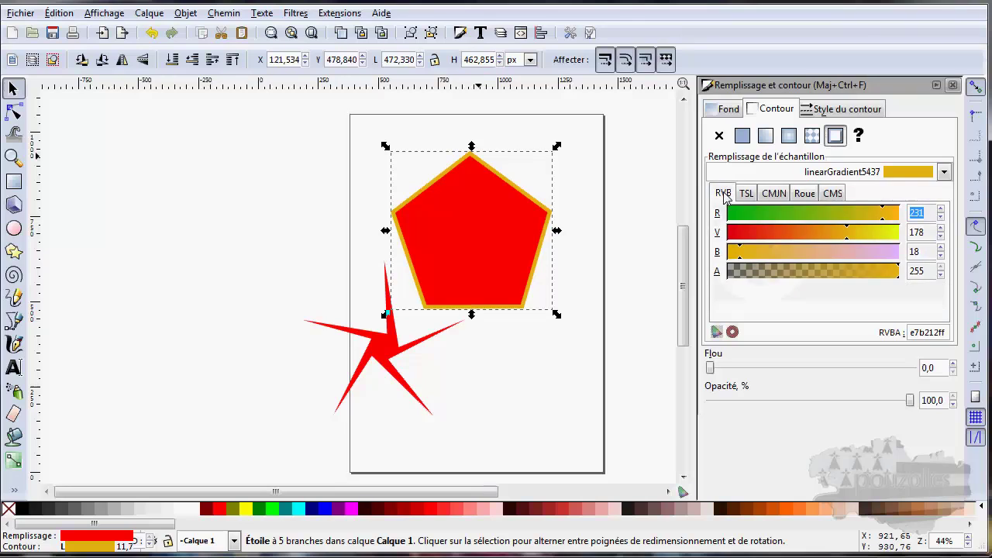
{"action": "left_click", "coordinate": [809, 200]}
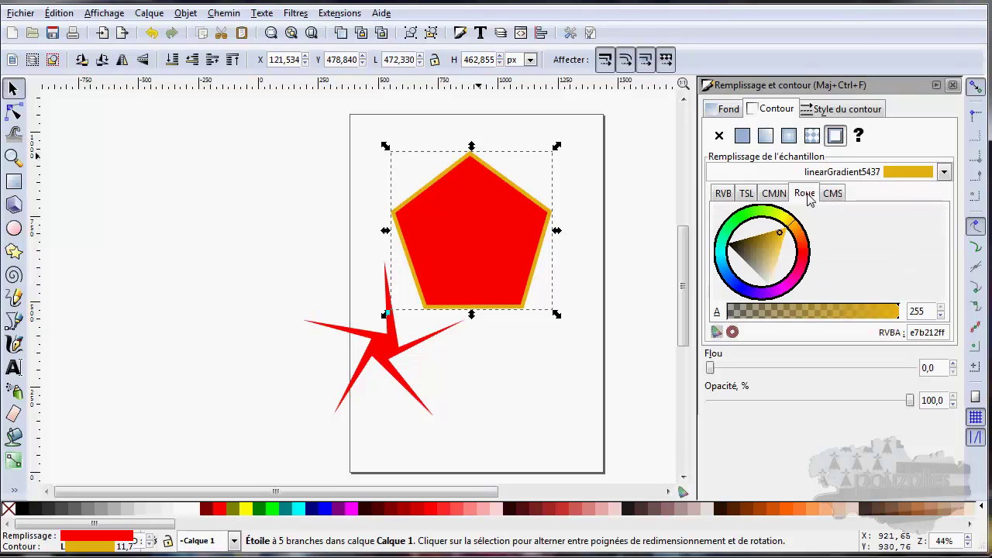
{"action": "left_click", "coordinate": [785, 234]}
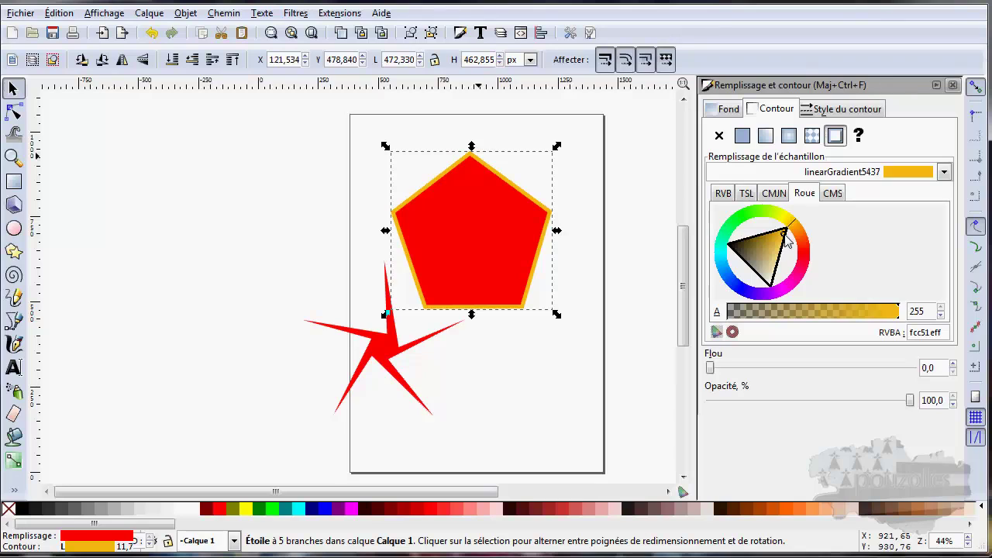
{"action": "left_click", "coordinate": [785, 240]}
{"action": "left_click", "coordinate": [783, 241]}
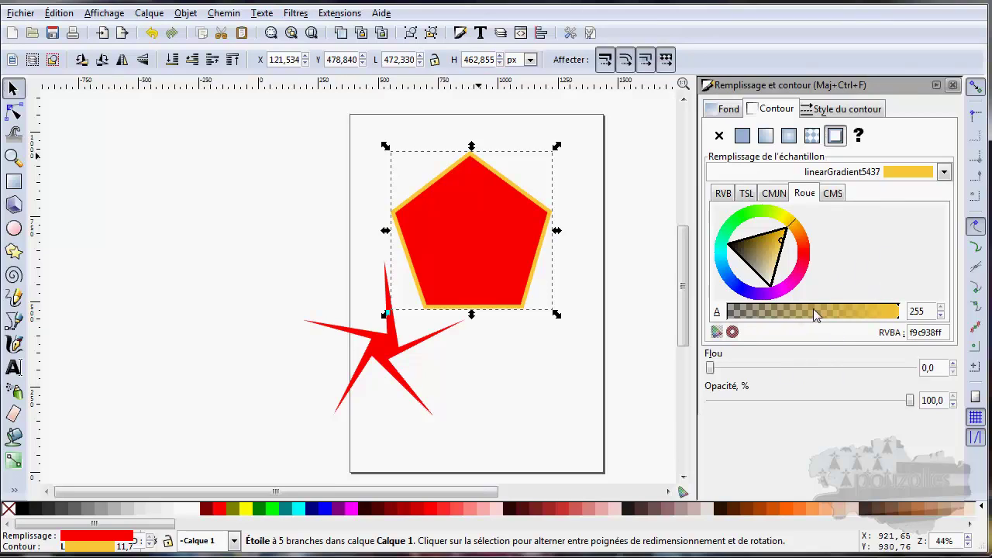
Try blurring the pentagon, then reset blur to 0 and keep opacity at 100%.
{"action": "left_click_drag", "start_coordinate": [711, 369], "coordinate": [835, 373]}
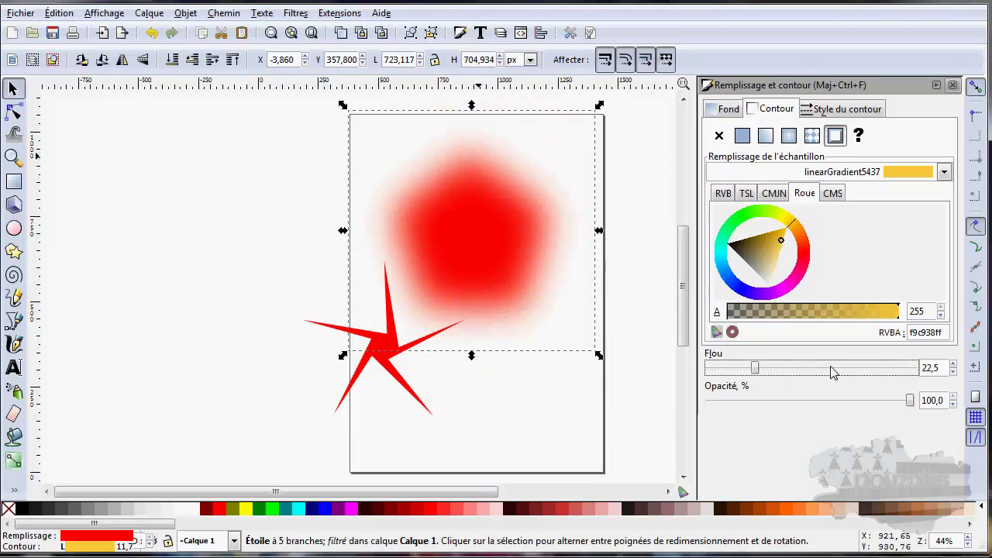
{"action": "left_click_drag", "start_coordinate": [760, 373], "coordinate": [708, 370]}
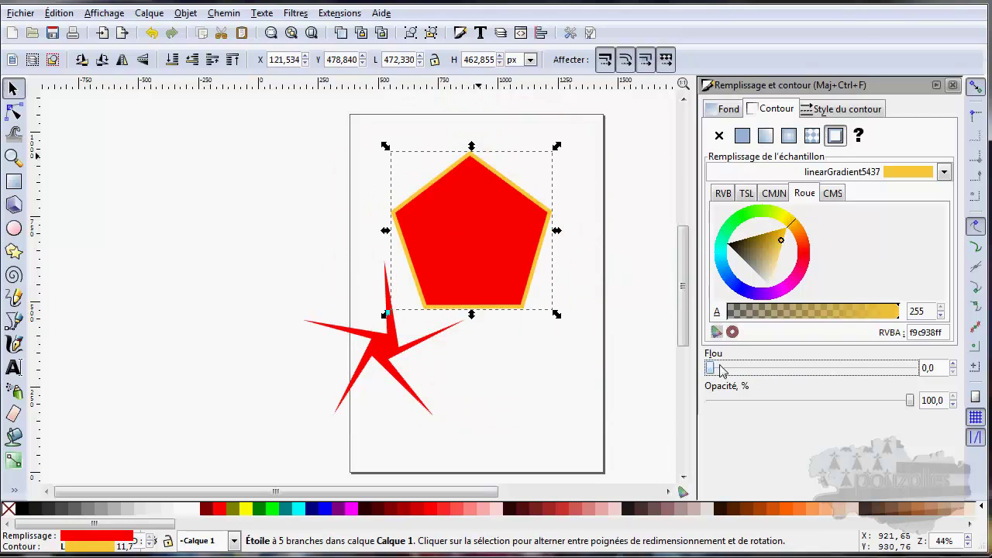
{"action": "mouse_move", "coordinate": [909, 400]}
{"action": "left_mouse_down"}
{"action": "mouse_move", "coordinate": [783, 411]}
{"action": "mouse_move", "coordinate": [916, 405]}
{"action": "left_mouse_up"}
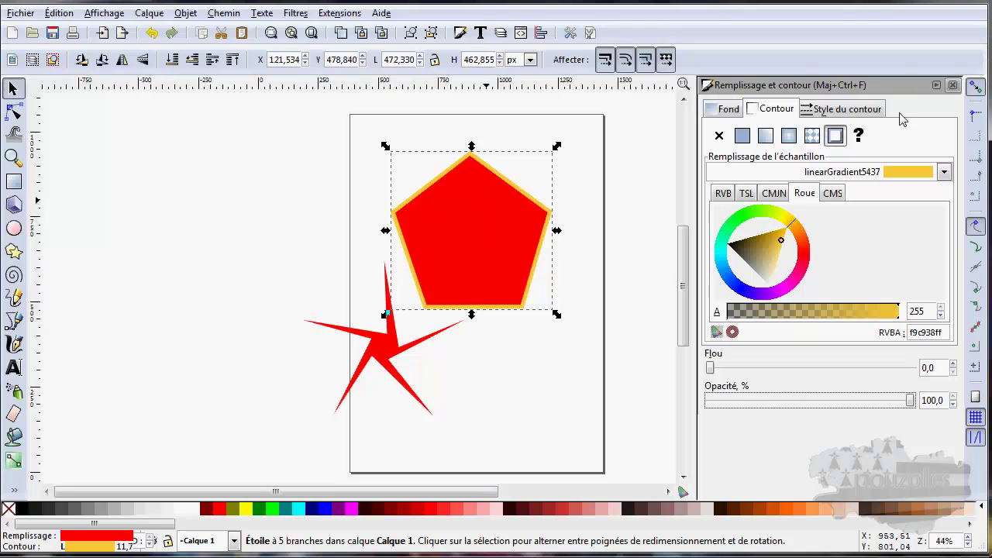
Make the pentagon's fill orange ff9d00ff by raising the green slider to about 157.
{"action": "left_click", "coordinate": [953, 85]}
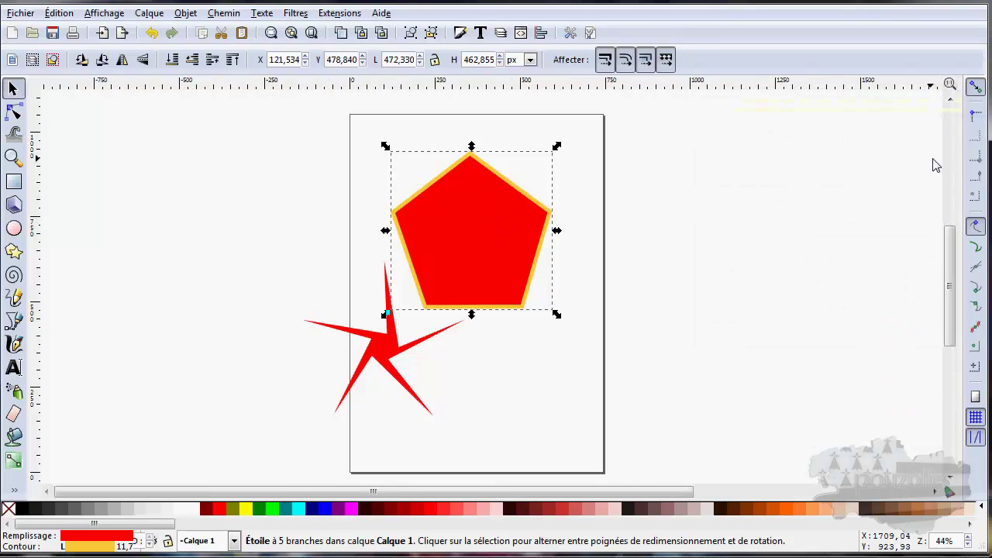
{"action": "left_click", "coordinate": [86, 547]}
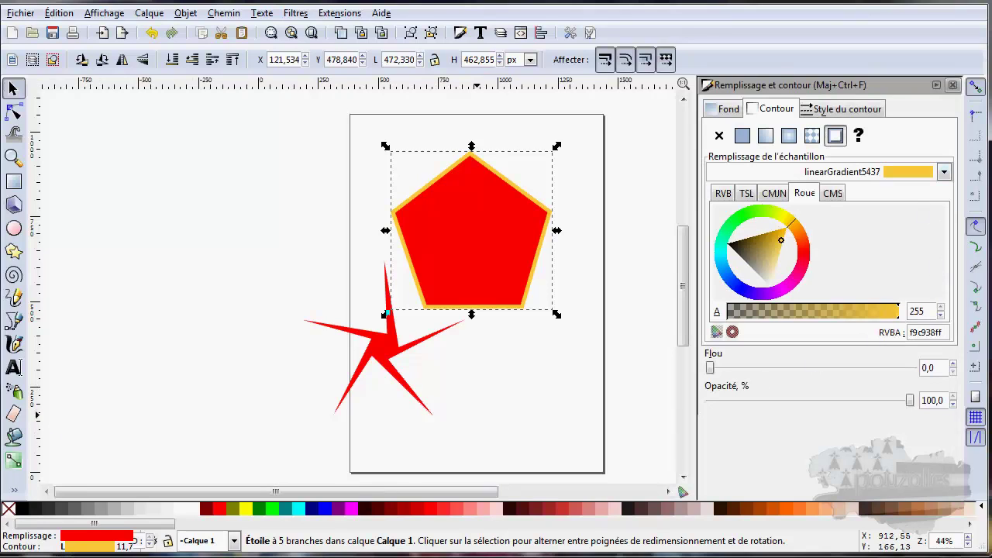
{"action": "left_click", "coordinate": [935, 84]}
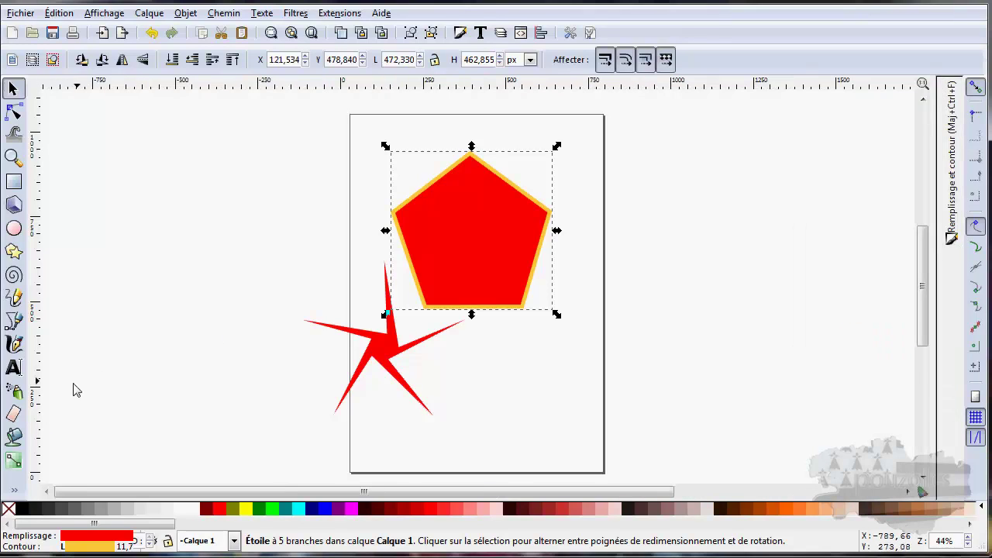
{"action": "left_click", "coordinate": [90, 536]}
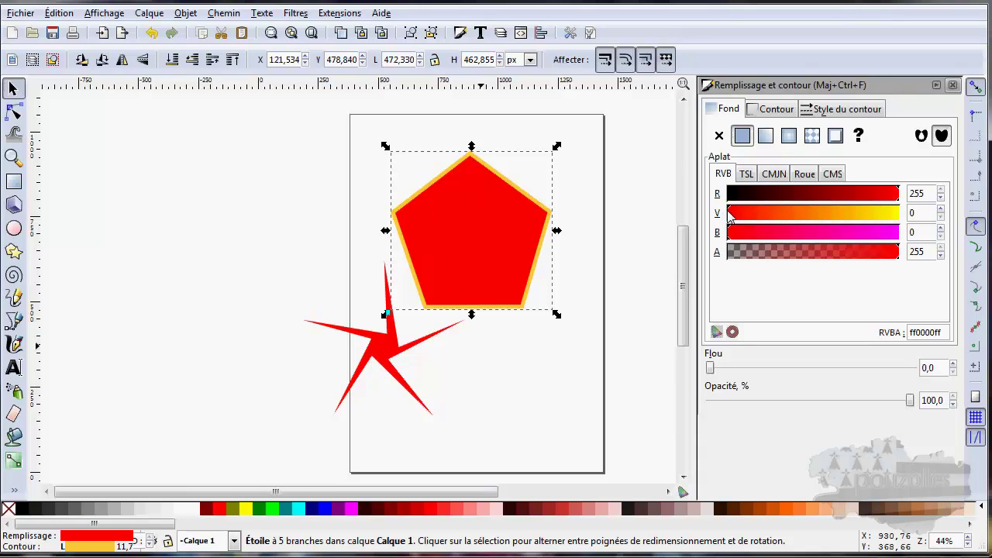
{"action": "mouse_move", "coordinate": [728, 217]}
{"action": "left_mouse_down"}
{"action": "mouse_move", "coordinate": [882, 218]}
{"action": "mouse_move", "coordinate": [834, 218]}
{"action": "left_mouse_up"}
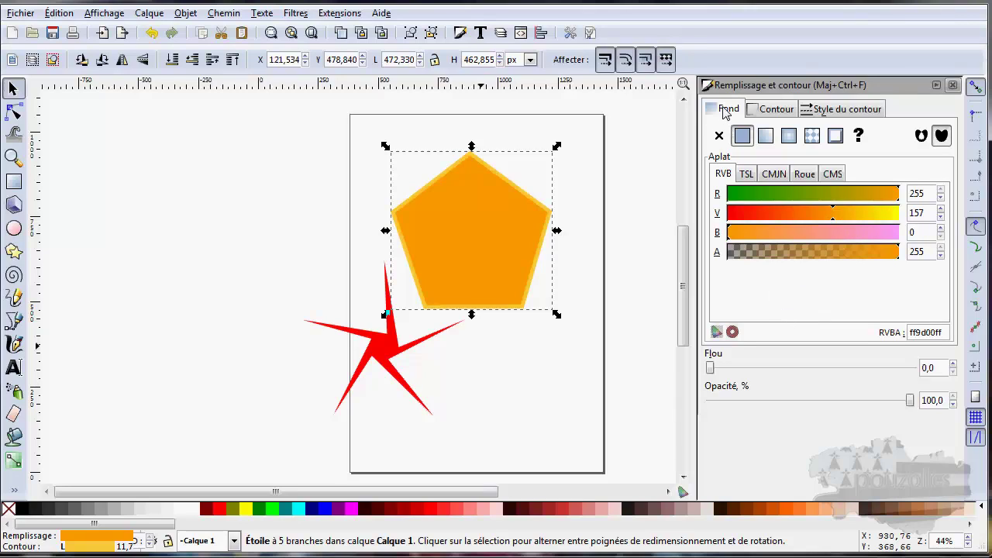
Review the stroke paint and stroke style tabs, then close the Fill and Stroke dialog.
{"action": "left_click", "coordinate": [936, 85]}
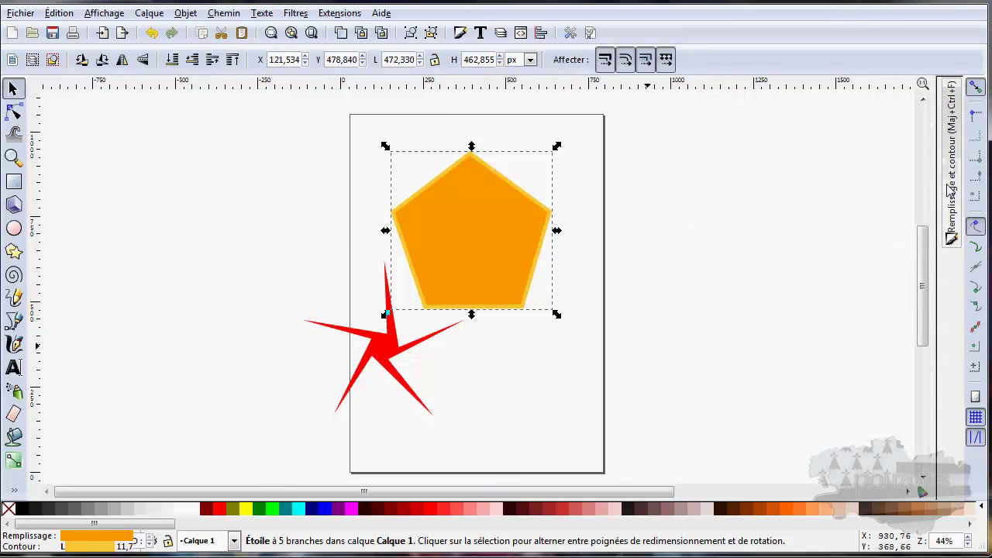
{"action": "left_click", "coordinate": [952, 235]}
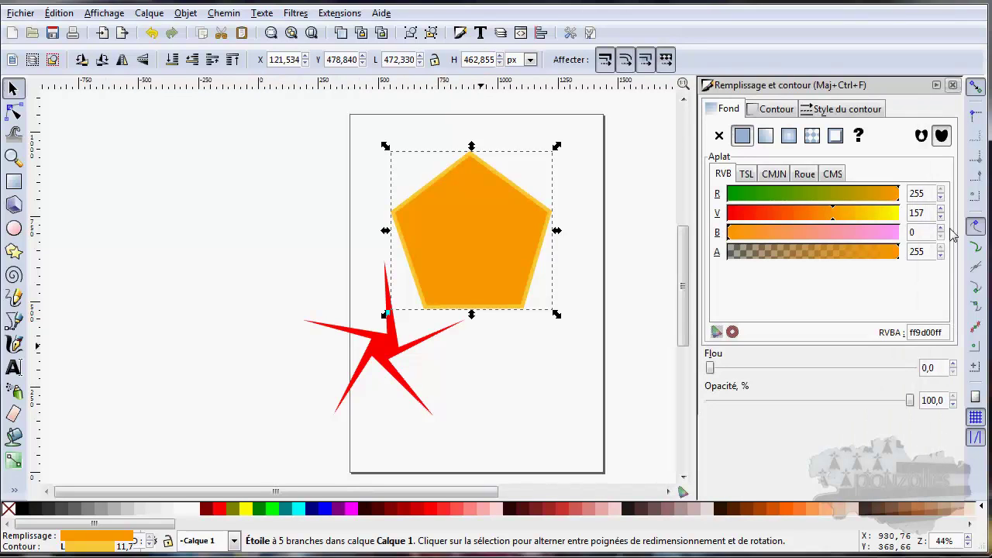
{"action": "left_click", "coordinate": [773, 111]}
{"action": "left_click", "coordinate": [843, 113]}
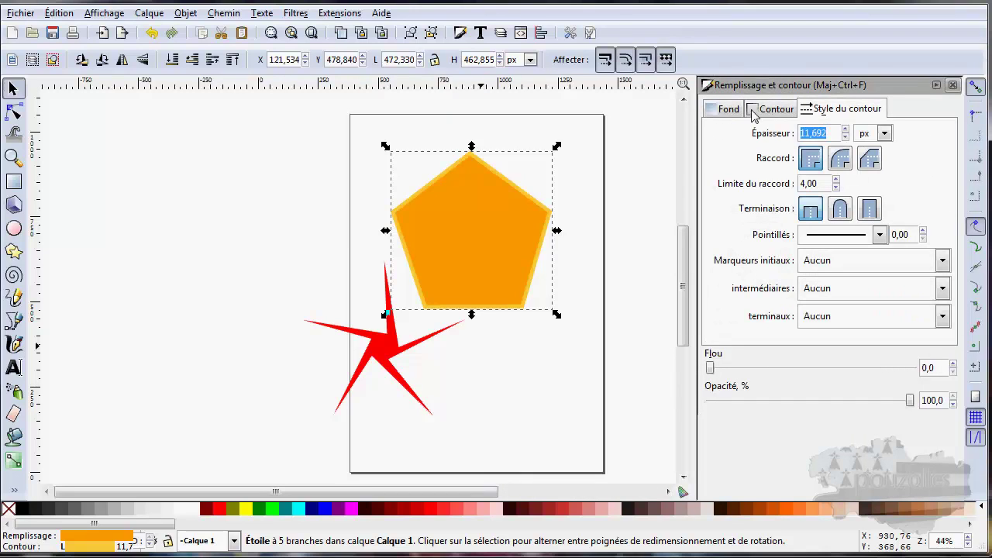
{"action": "left_click", "coordinate": [729, 111]}
{"action": "left_click", "coordinate": [771, 113]}
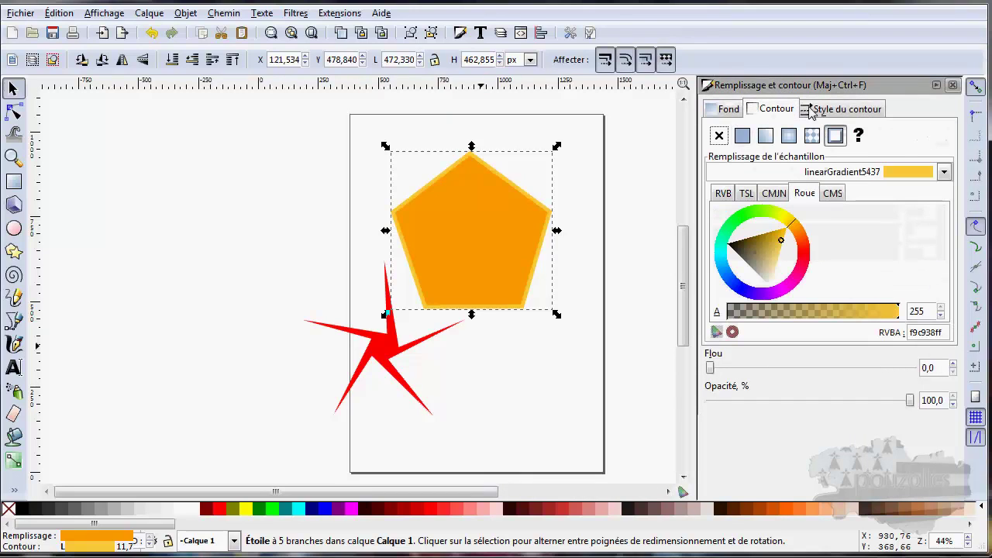
{"action": "left_click", "coordinate": [936, 87]}
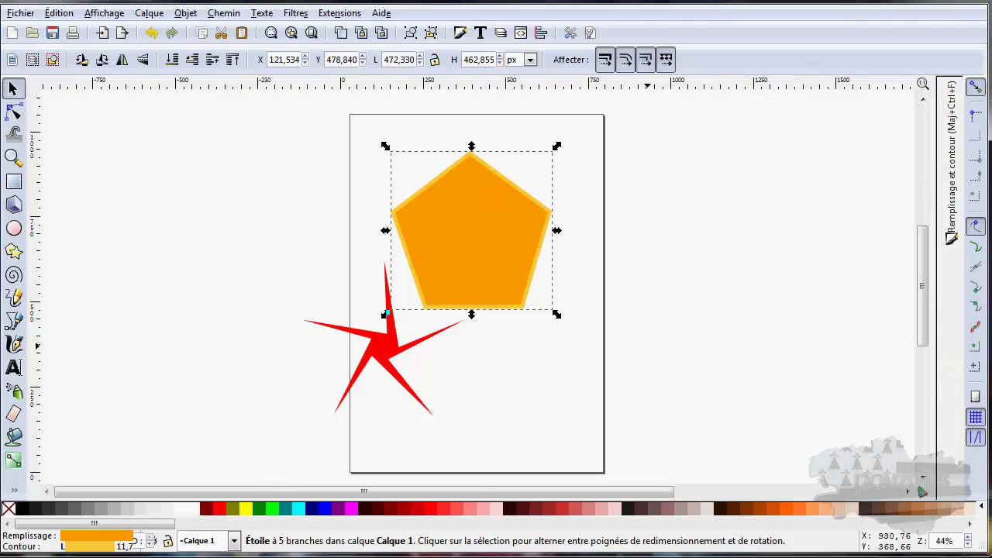
{"action": "left_click", "coordinate": [952, 112]}
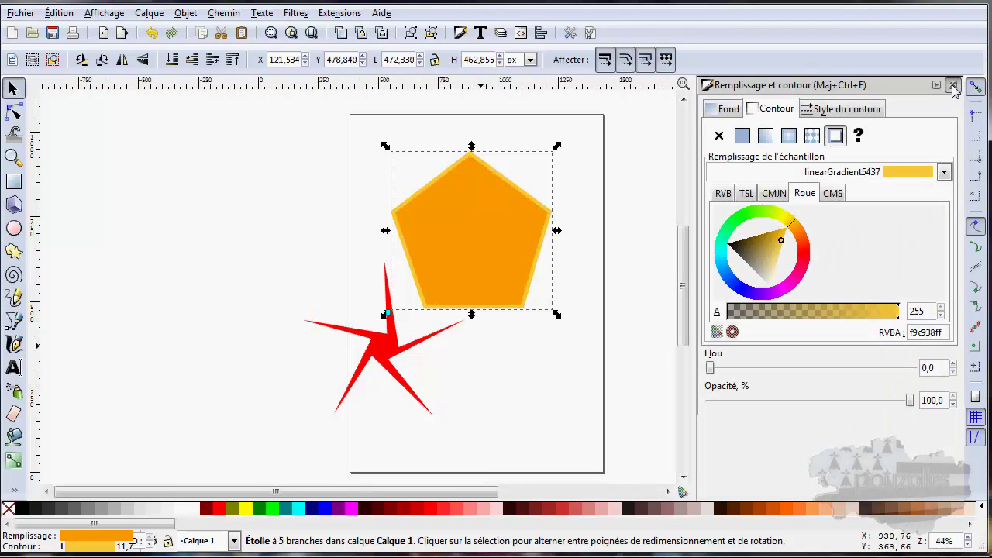
{"action": "left_click", "coordinate": [952, 86]}
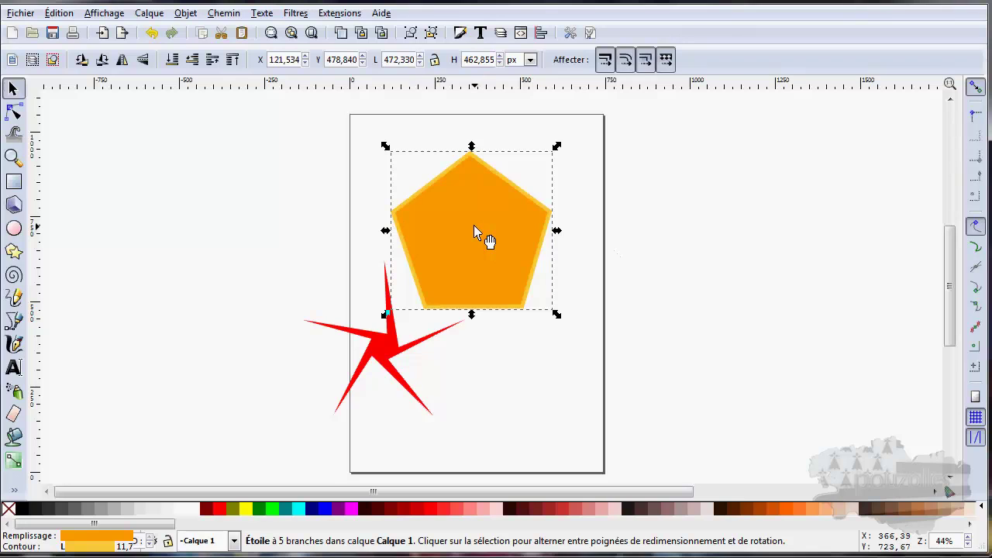
Delete the orange pentagon and the red star, leaving the page blank.
{"action": "key", "text": "Delete"}
{"action": "left_click", "coordinate": [383, 347]}
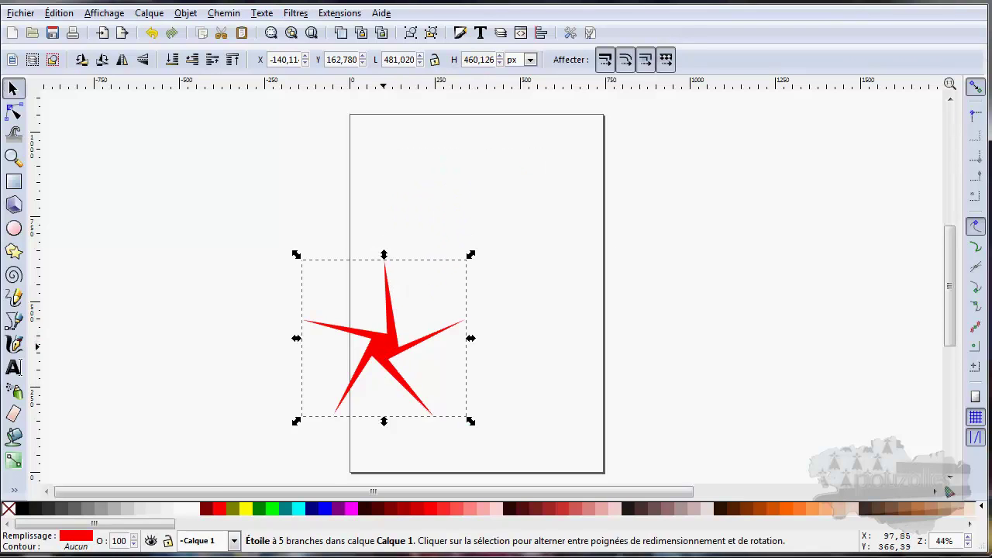
{"action": "key", "text": "Delete"}
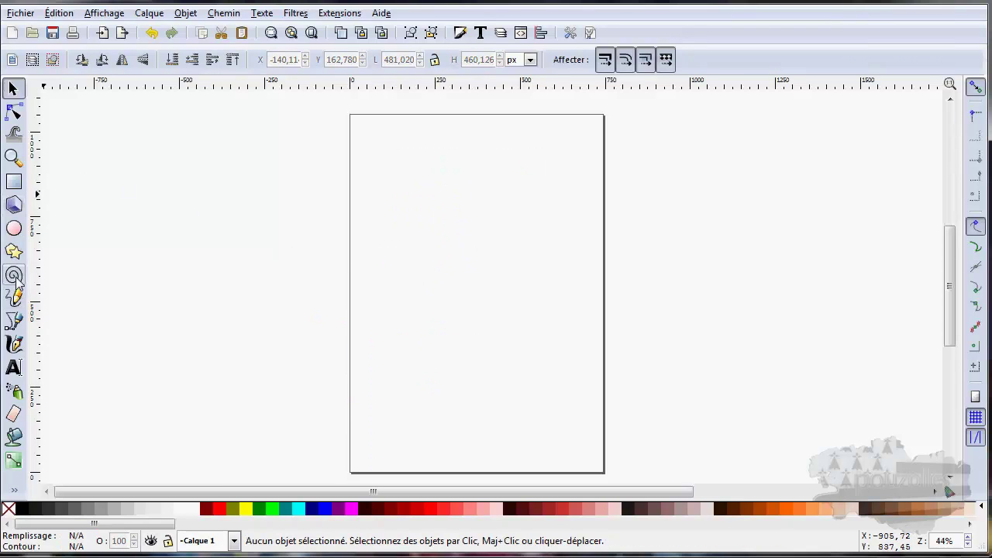
Draw a 3-turn spiral with the Spiral tool in the middle of the page.
{"action": "left_click", "coordinate": [14, 276]}
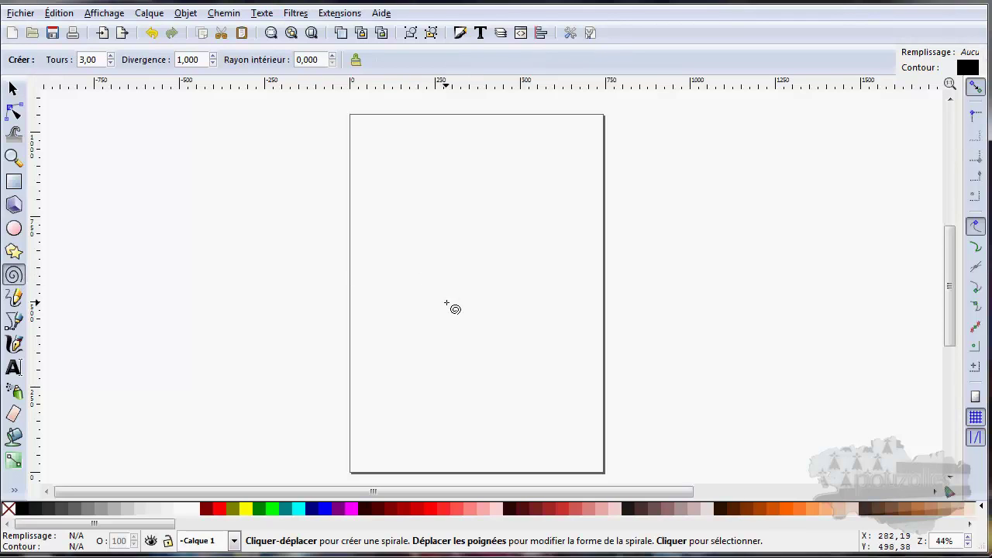
{"action": "left_click_drag", "start_coordinate": [445, 304], "coordinate": [521, 332]}
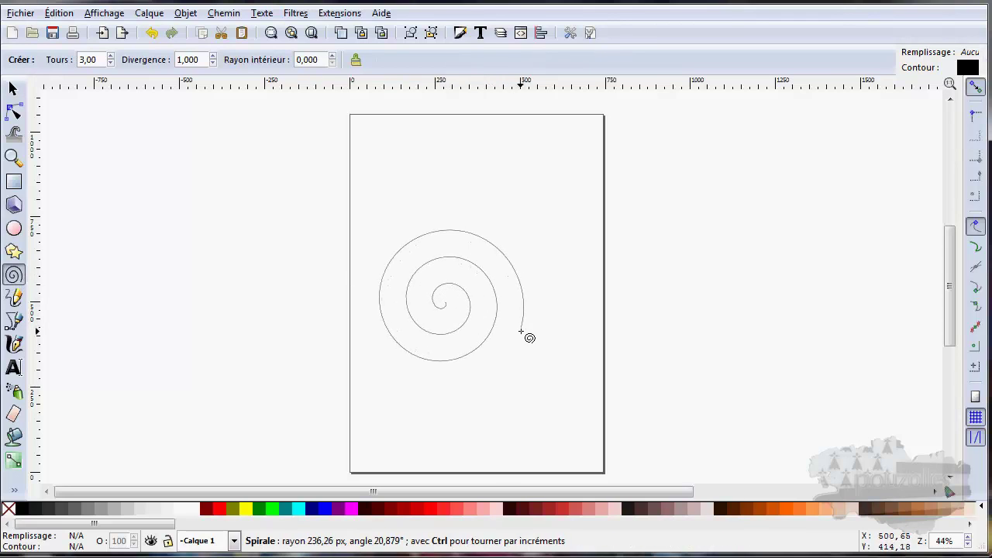
{"action": "left_click_drag", "start_coordinate": [521, 332], "coordinate": [535, 348]}
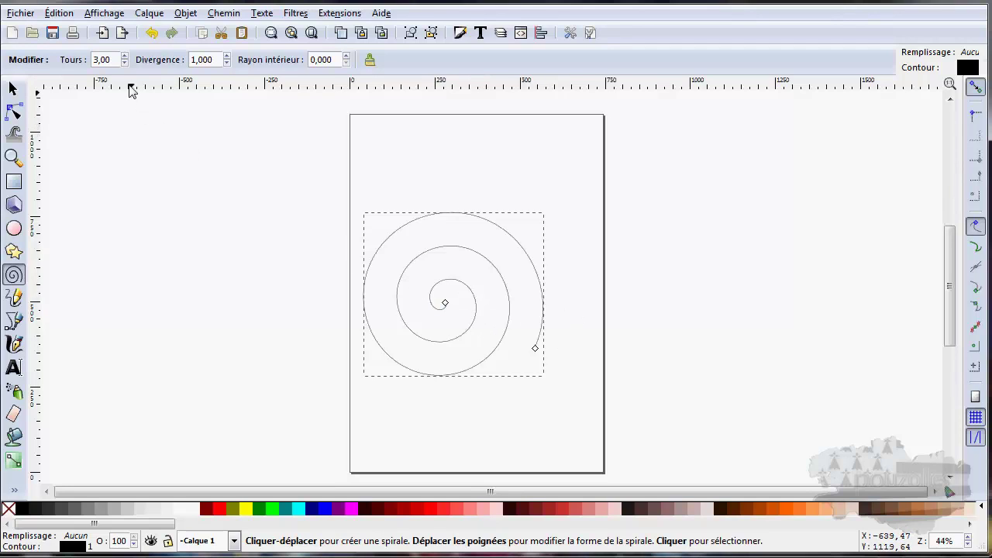
Set the spiral's Turns to 3.30.
{"action": "double_click", "coordinate": [124, 57]}
{"action": "left_click", "coordinate": [125, 57]}
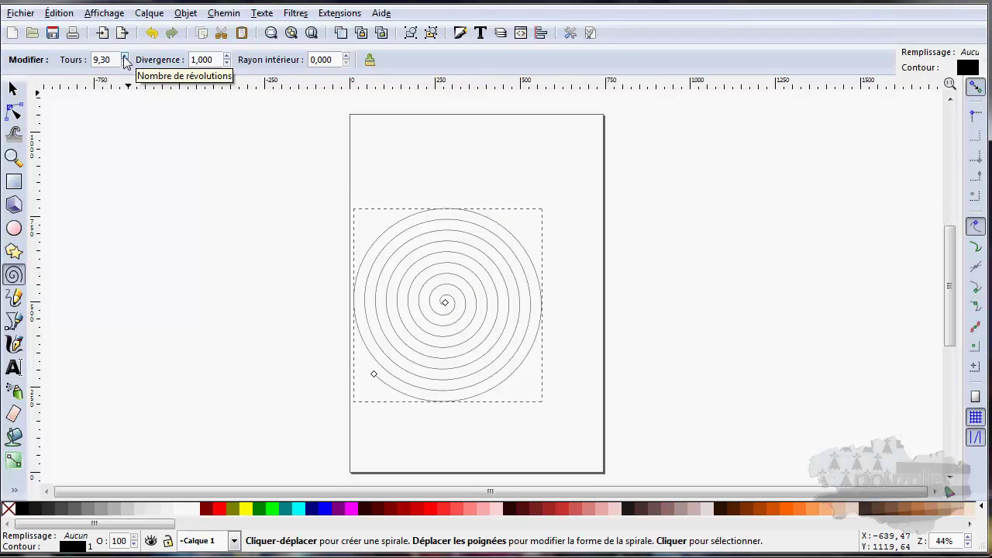
{"action": "left_click", "coordinate": [124, 63]}
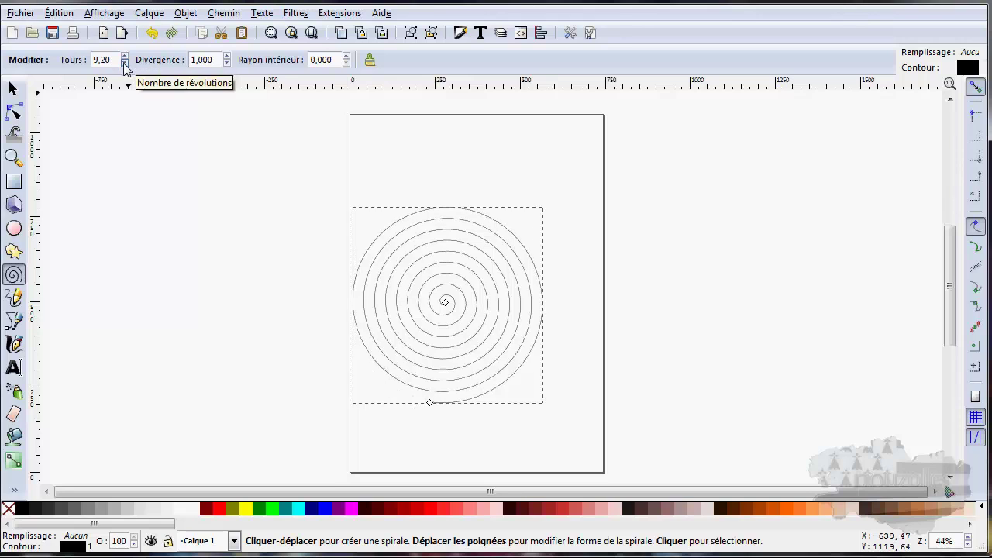
{"action": "left_click", "coordinate": [125, 65]}
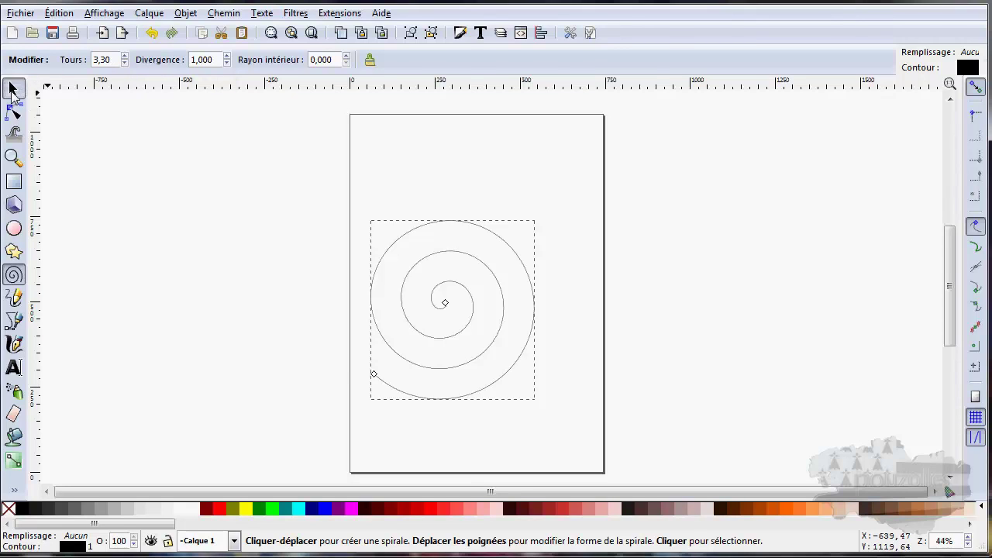
Rotate the spiral counter-clockwise by about 104°, keeping it centred on the page.
{"action": "left_click", "coordinate": [13, 89]}
{"action": "left_click", "coordinate": [444, 313]}
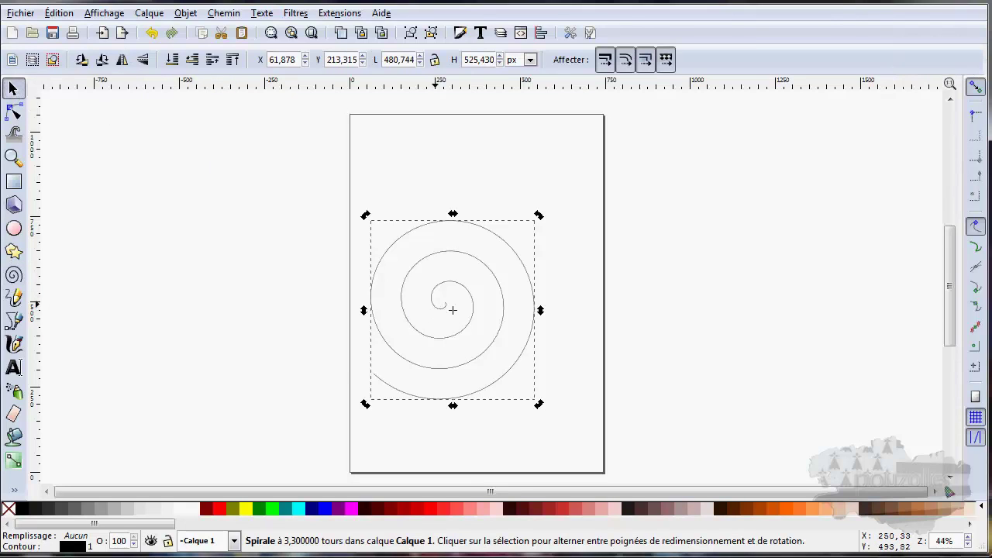
{"action": "left_click_drag", "start_coordinate": [540, 218], "coordinate": [385, 238]}
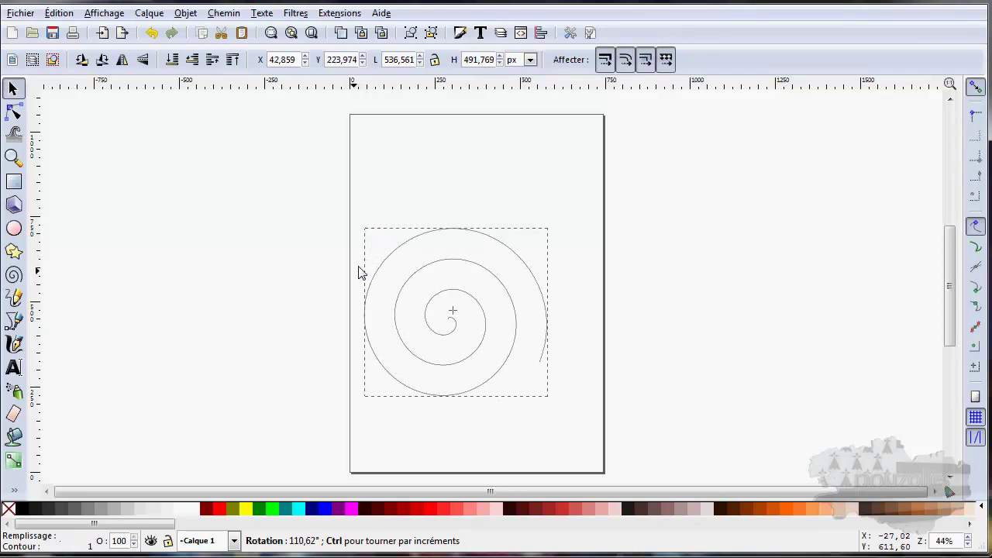
{"action": "mouse_move", "coordinate": [386, 238]}
{"action": "left_mouse_down"}
{"action": "mouse_move", "coordinate": [361, 273]}
{"action": "mouse_move", "coordinate": [365, 261]}
{"action": "left_mouse_up"}
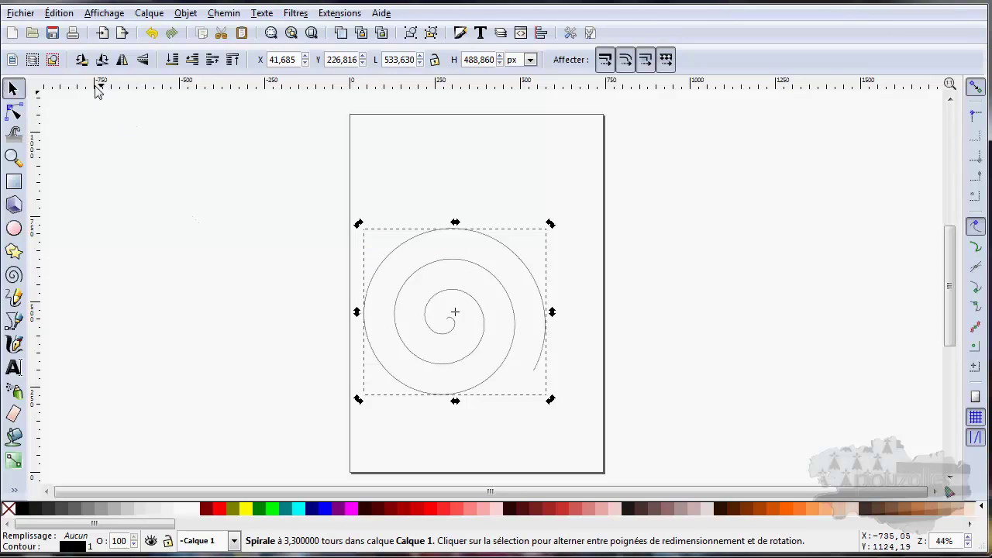
{"action": "left_click", "coordinate": [14, 278]}
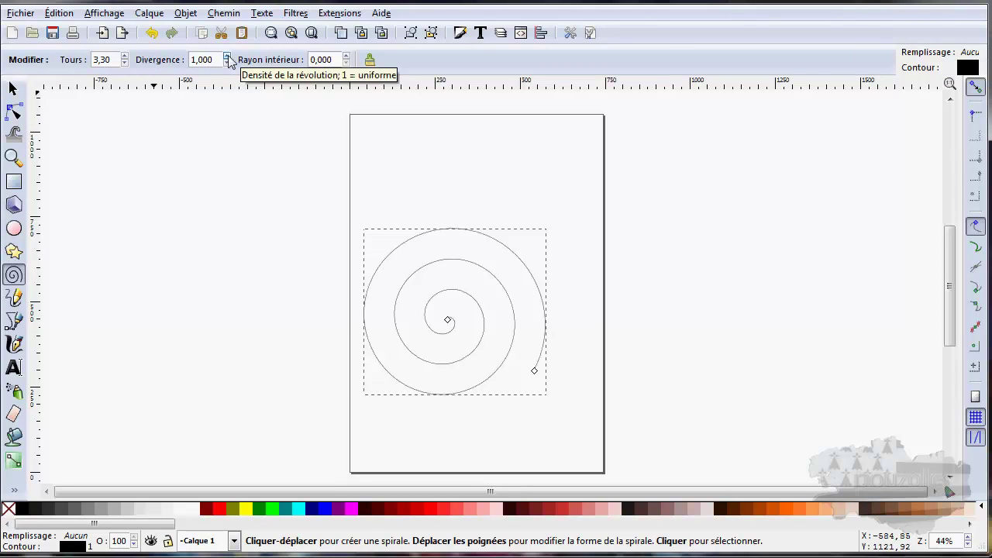
Change the spiral's divergence from 1.000 to 1.710 so its coils widen outward.
{"action": "scroll", "coordinate": [228, 57], "scroll_direction": "up", "scroll_amount": 18}
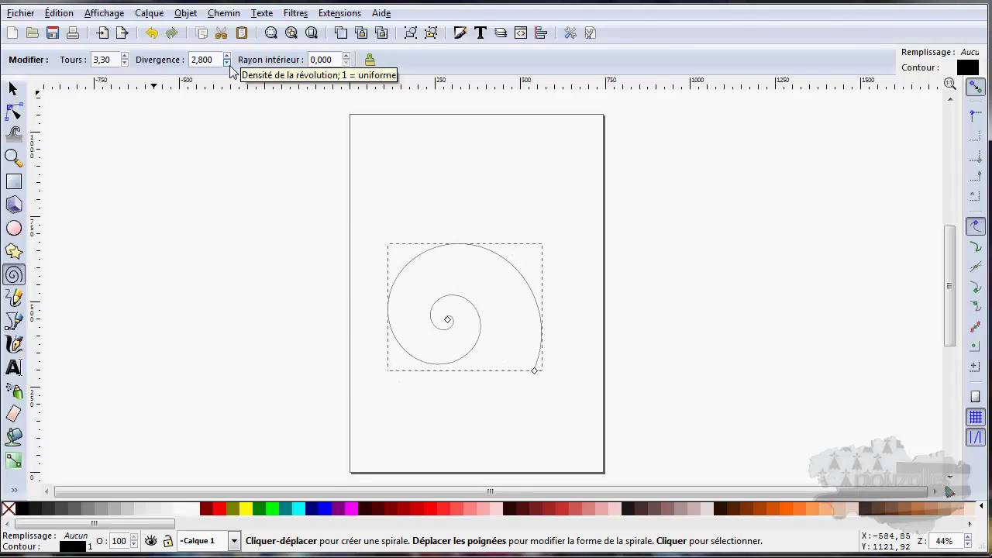
{"action": "left_click", "coordinate": [229, 67]}
{"action": "left_click", "coordinate": [227, 67]}
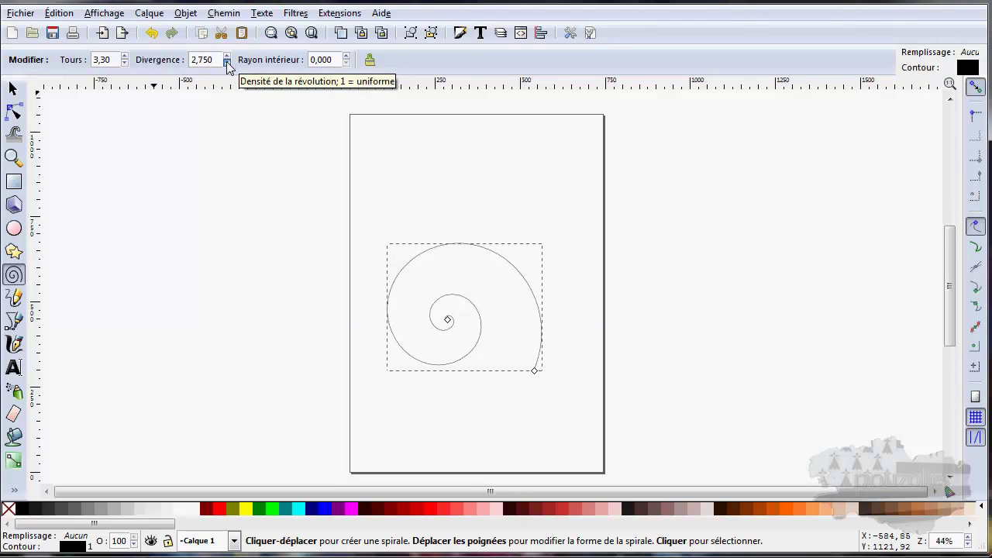
{"action": "left_click", "coordinate": [228, 67]}
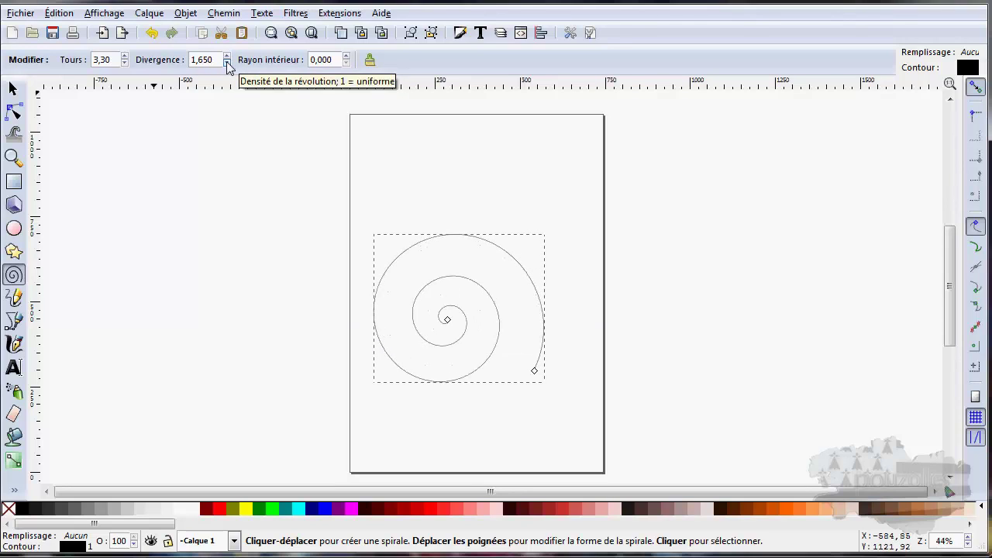
{"action": "left_click", "coordinate": [228, 56]}
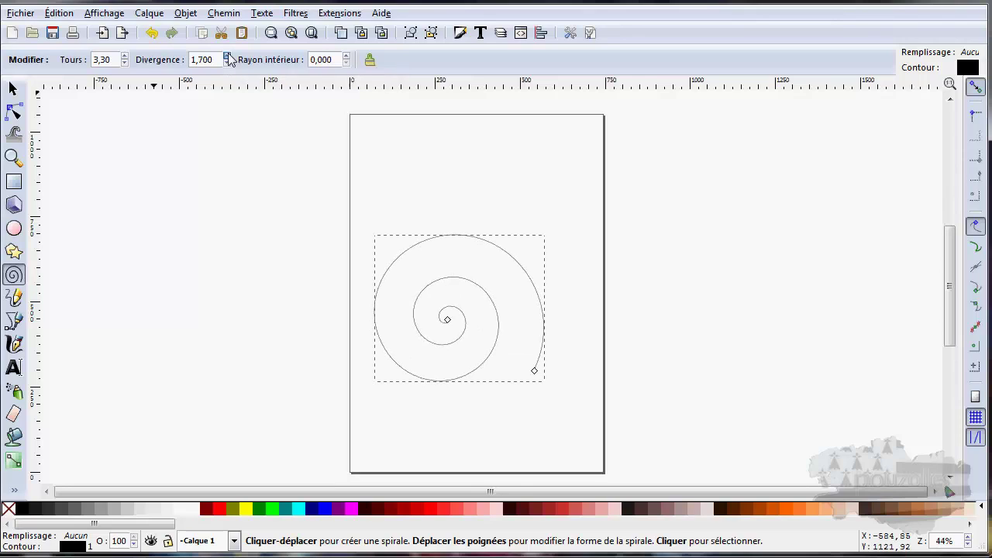
{"action": "left_click", "coordinate": [228, 56]}
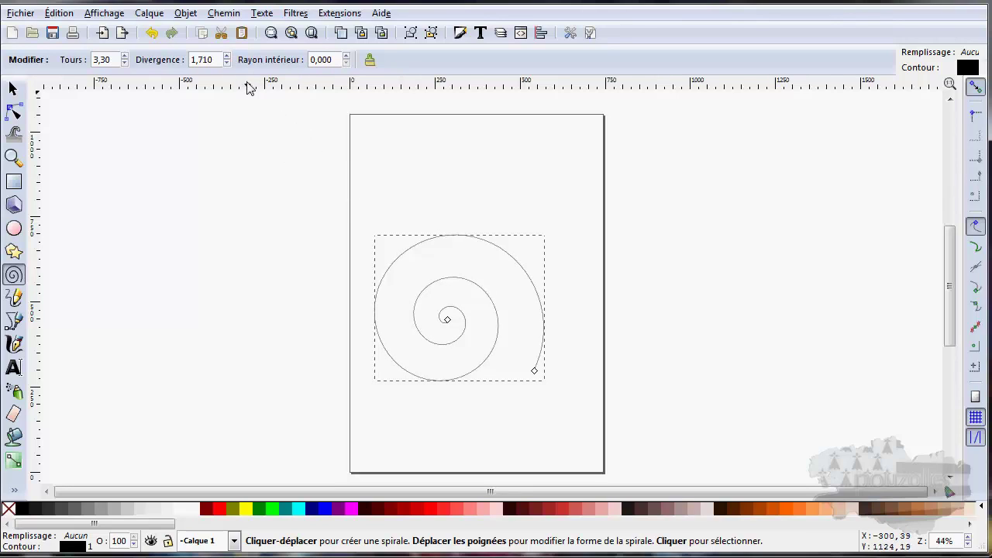
Vary the spiral's inner radius up to about 0.560, then set it back to 0.000.
{"action": "right_click", "coordinate": [347, 56]}
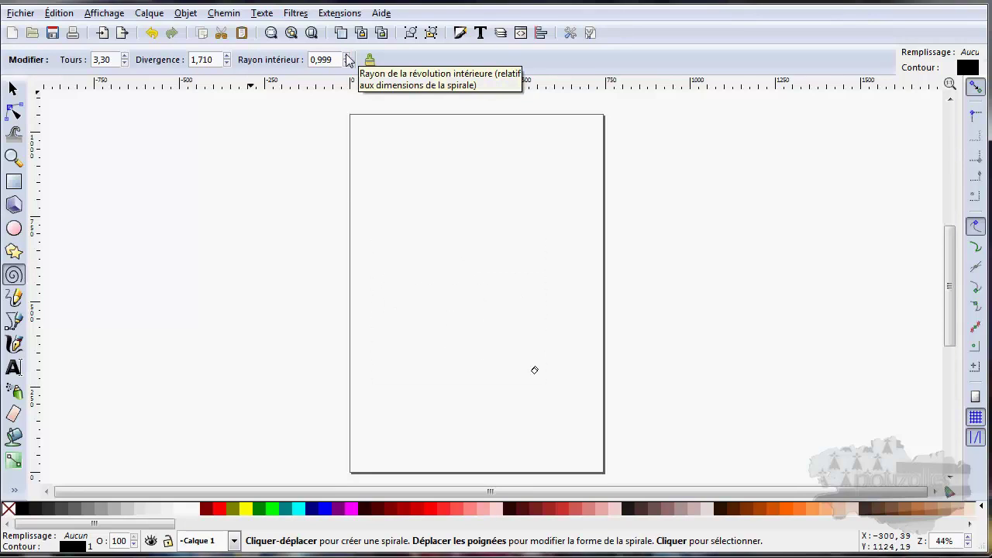
{"action": "left_click", "coordinate": [347, 63]}
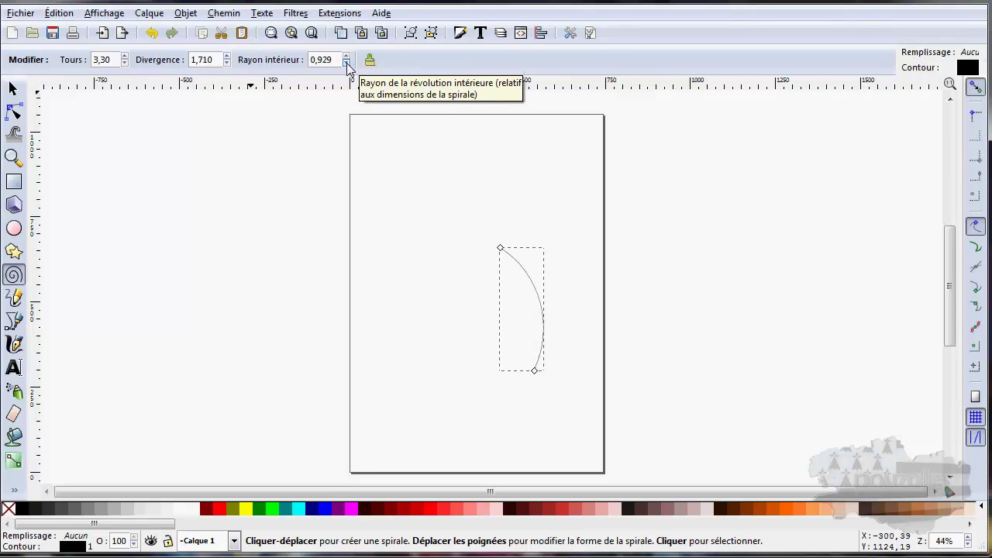
{"action": "left_click", "coordinate": [347, 64]}
{"action": "left_click", "coordinate": [347, 63]}
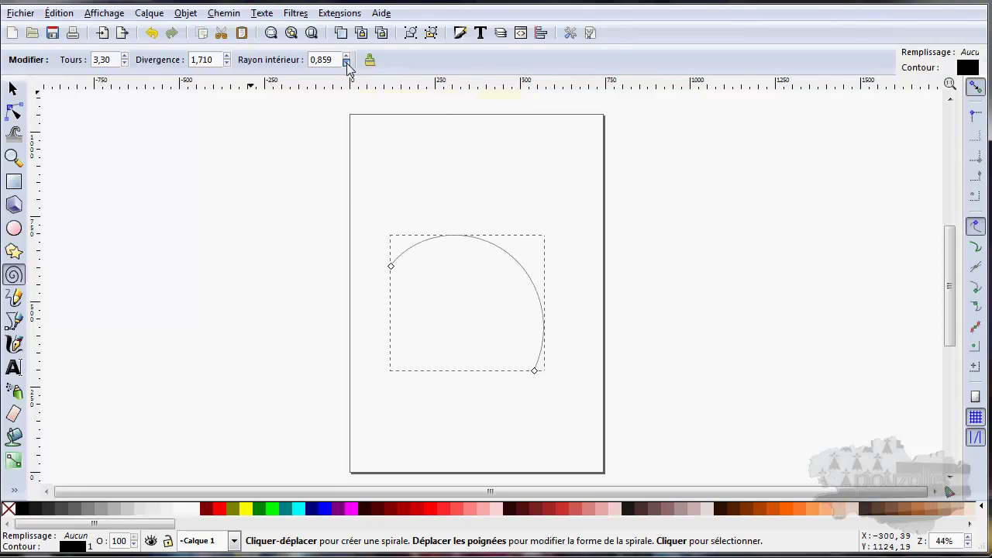
{"action": "left_click", "coordinate": [347, 64]}
{"action": "left_click", "coordinate": [347, 63]}
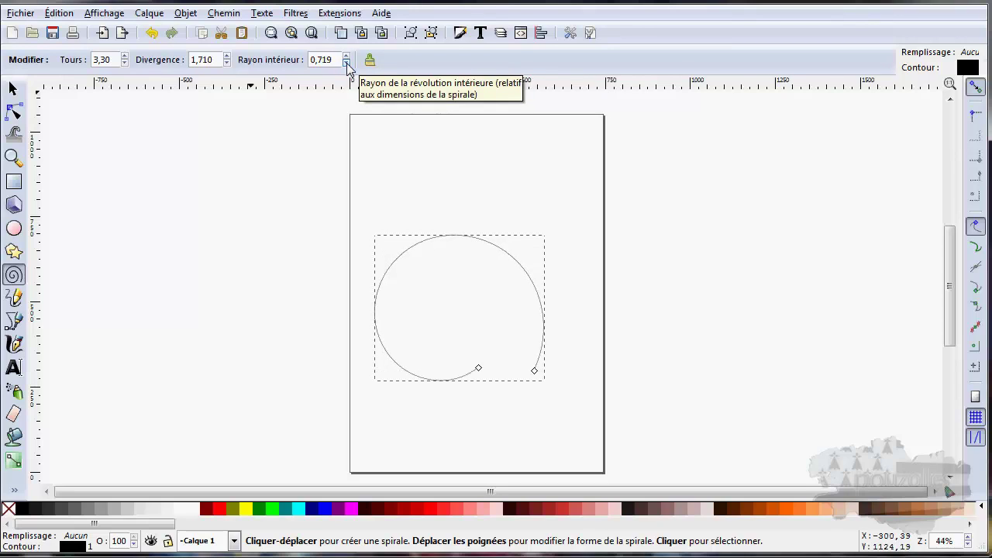
{"action": "right_click", "coordinate": [347, 63]}
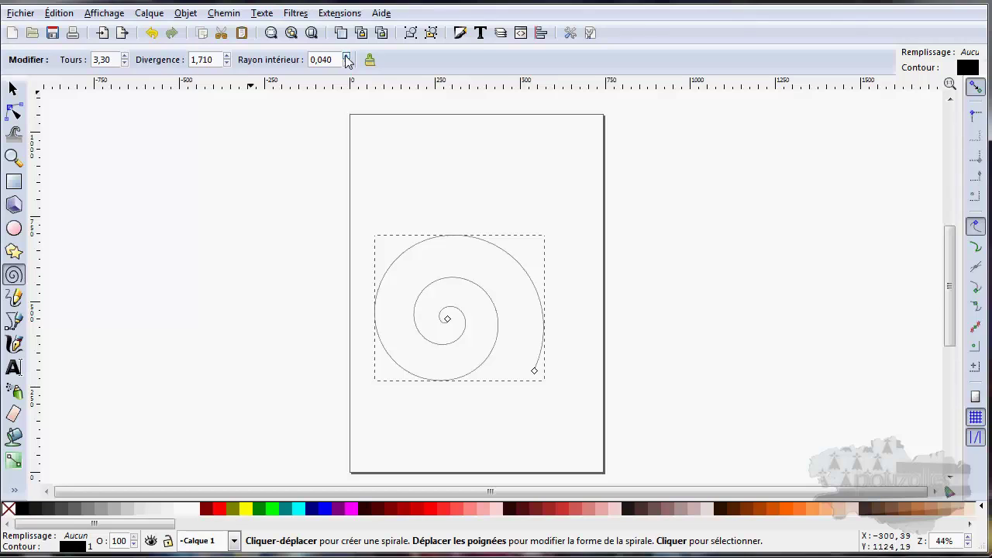
{"action": "left_click", "coordinate": [347, 58]}
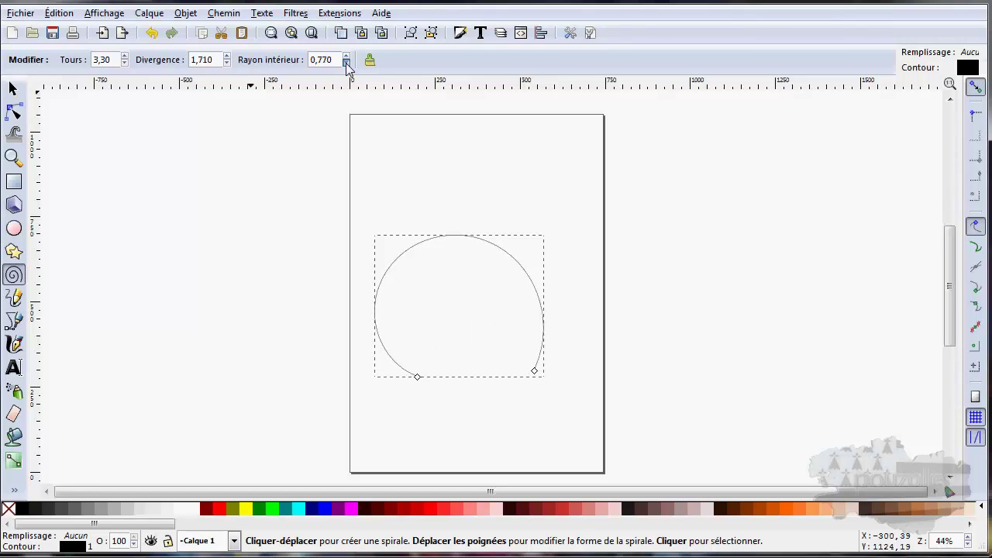
{"action": "left_click", "coordinate": [346, 64]}
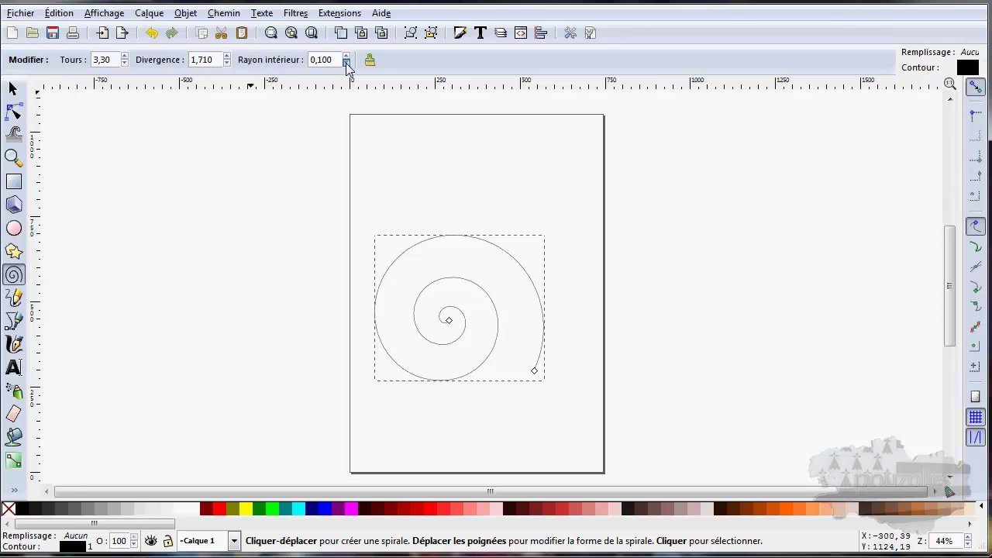
{"action": "left_click", "coordinate": [346, 63]}
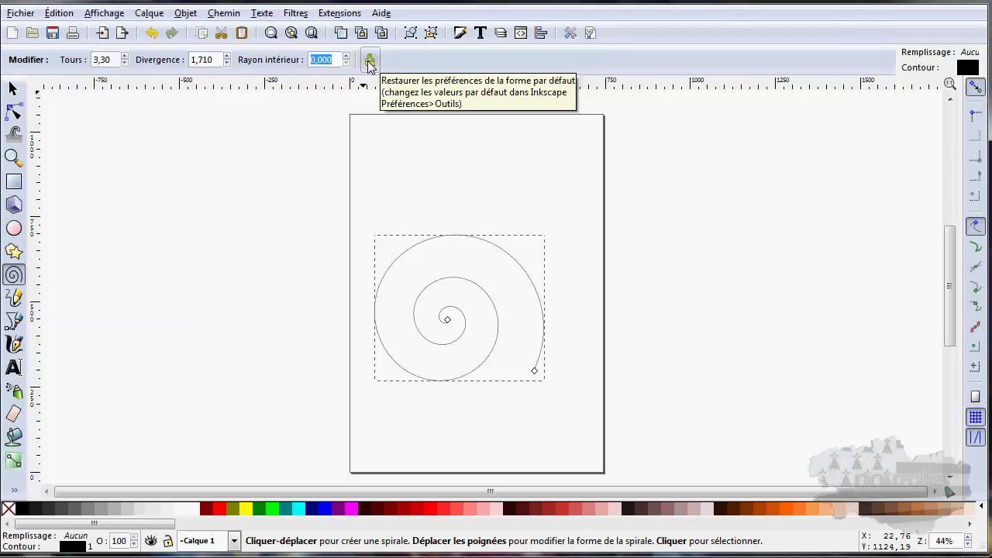
Reset the spiral to defaults: 5.00 turns, divergence 1.000, inner radius 0.
{"action": "left_click", "coordinate": [370, 62]}
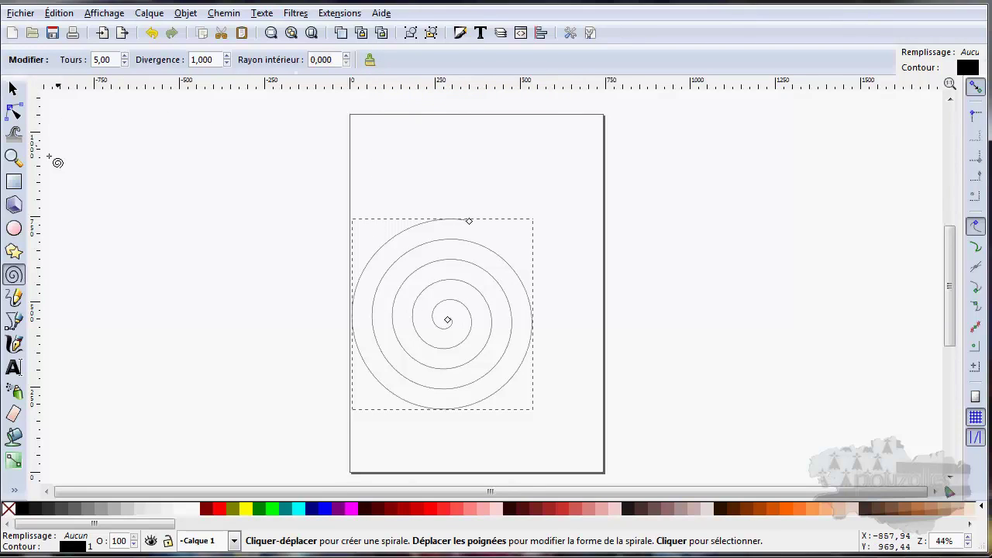
{"action": "left_click", "coordinate": [13, 183]}
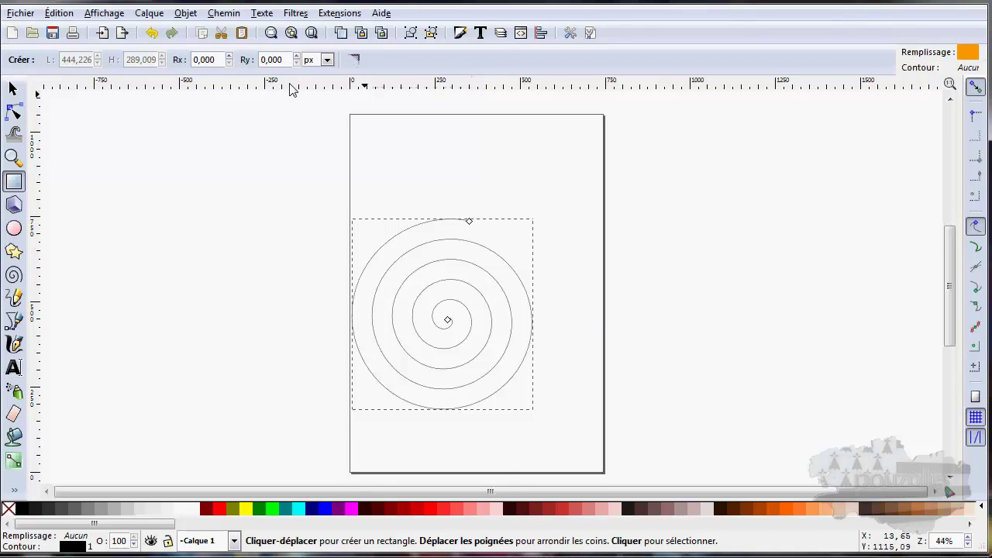
{"action": "left_click", "coordinate": [14, 228]}
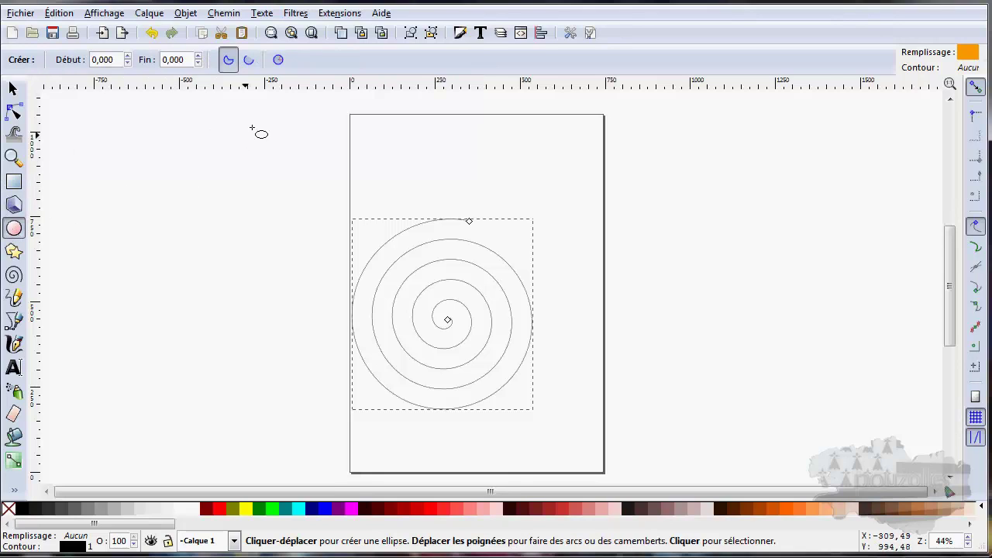
{"action": "left_click", "coordinate": [14, 275]}
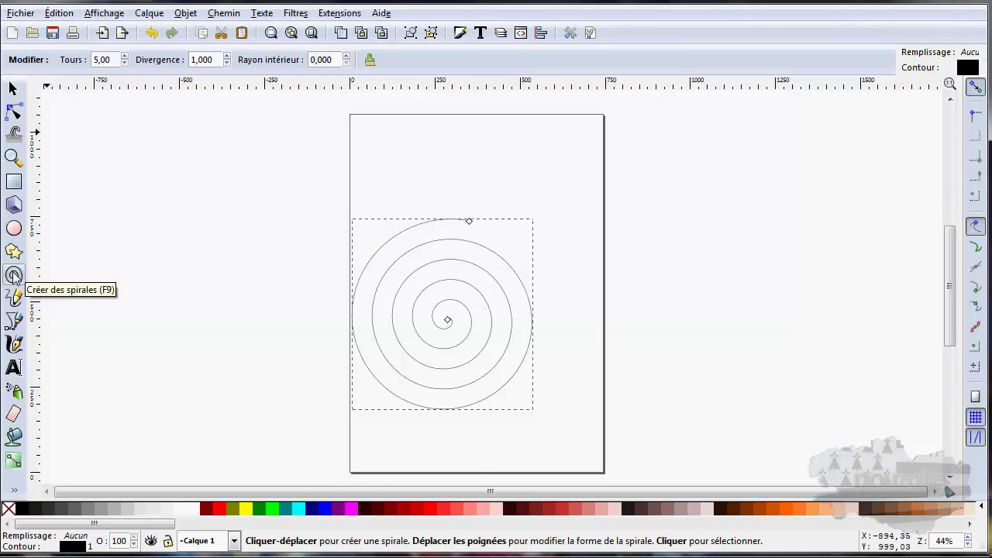
Draw a 3D box to the right of the page.
{"action": "left_click", "coordinate": [13, 205]}
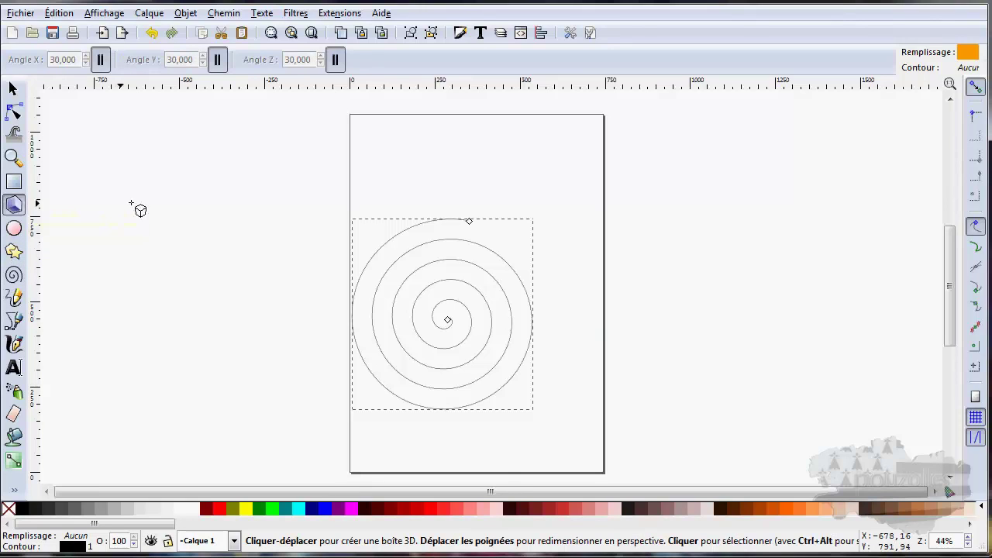
{"action": "mouse_move", "coordinate": [671, 215]}
{"action": "left_mouse_down"}
{"action": "mouse_move", "coordinate": [696, 265]}
{"action": "mouse_move", "coordinate": [736, 287]}
{"action": "left_mouse_up"}
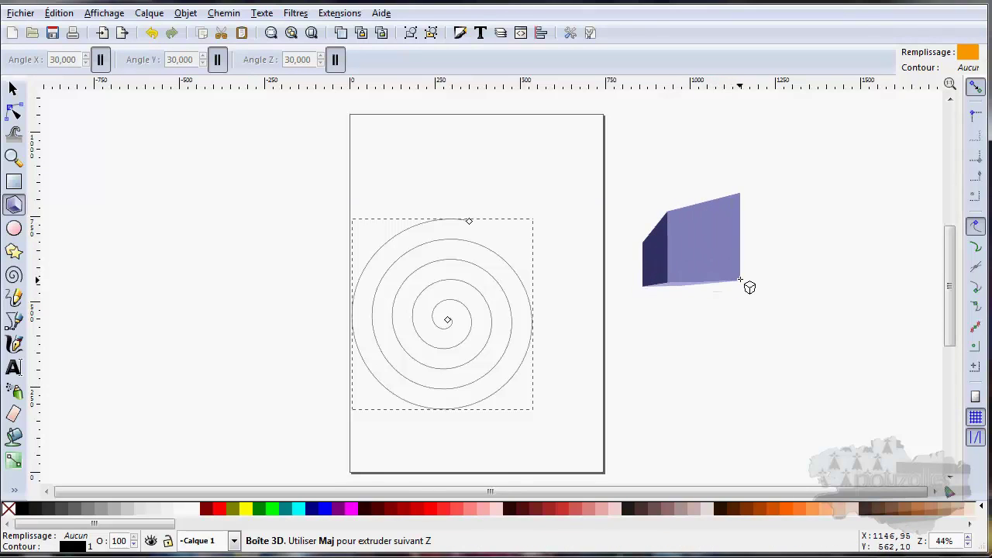
{"action": "mouse_move", "coordinate": [735, 287]}
{"action": "left_mouse_down"}
{"action": "mouse_move", "coordinate": [728, 273]}
{"action": "mouse_move", "coordinate": [726, 284]}
{"action": "left_mouse_up"}
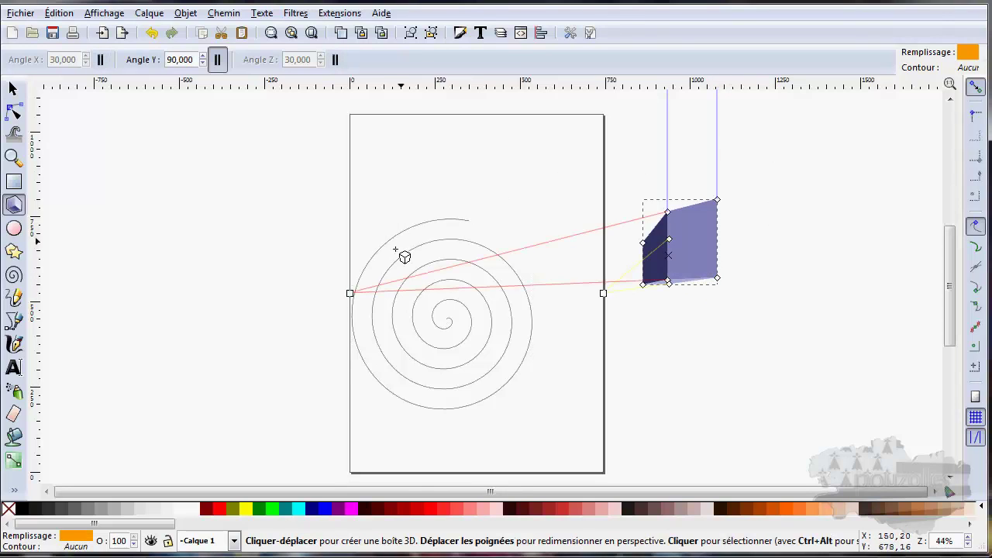
Reshape the 3D box by moving its vanishing point and its corner and depth handles.
{"action": "mouse_move", "coordinate": [359, 304]}
{"action": "left_mouse_down"}
{"action": "mouse_move", "coordinate": [374, 250]}
{"action": "mouse_move", "coordinate": [461, 318]}
{"action": "mouse_move", "coordinate": [372, 247]}
{"action": "mouse_move", "coordinate": [330, 317]}
{"action": "left_mouse_up"}
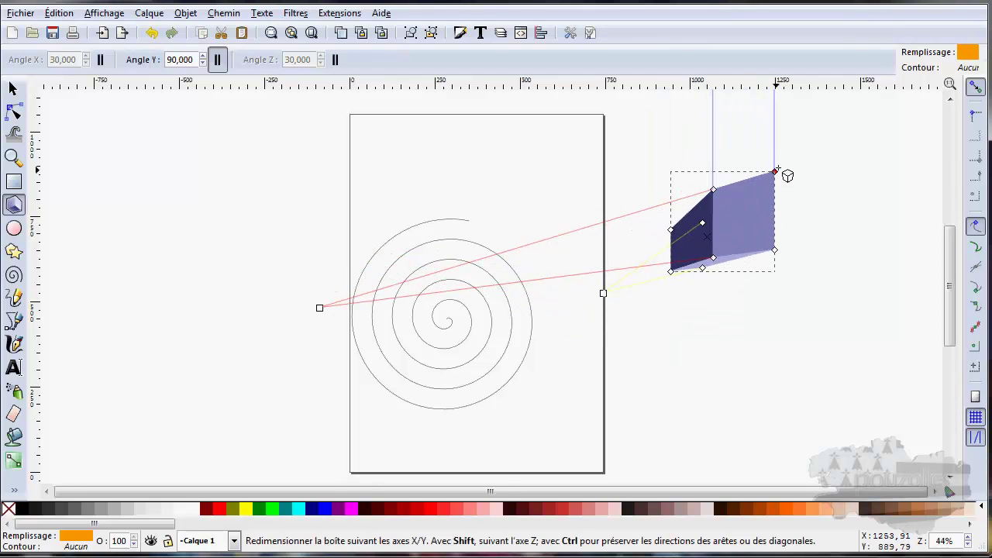
{"action": "left_click_drag", "start_coordinate": [775, 172], "coordinate": [754, 207]}
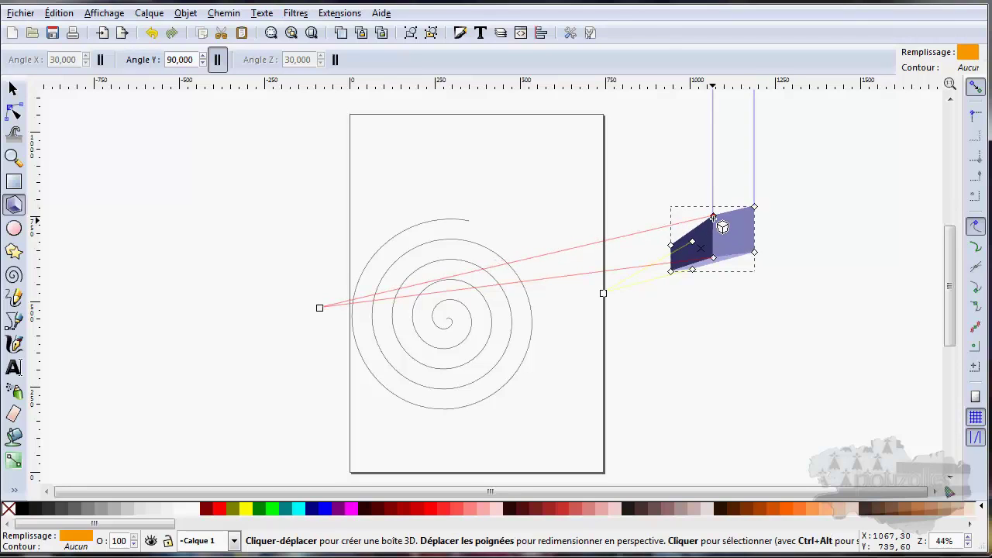
{"action": "left_click_drag", "start_coordinate": [714, 216], "coordinate": [714, 198]}
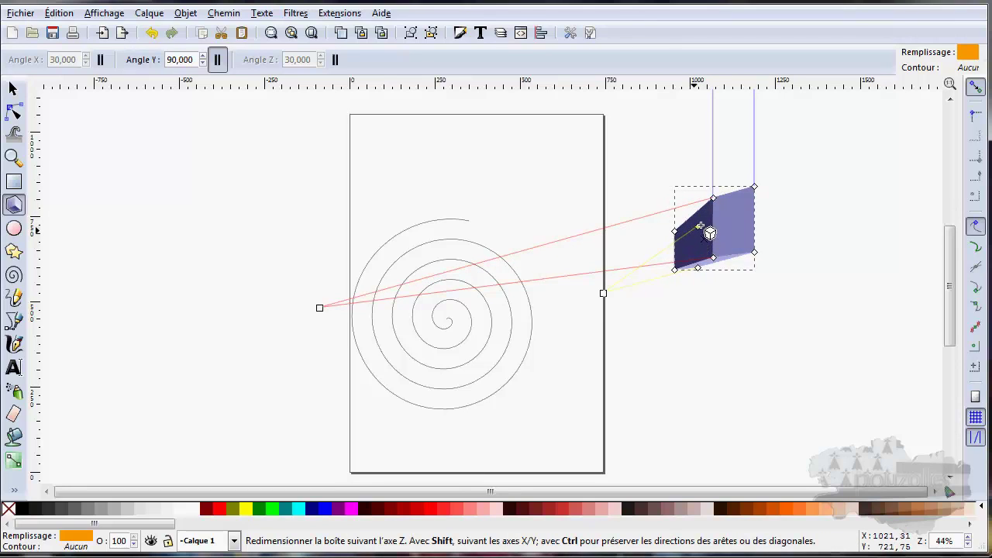
{"action": "left_click_drag", "start_coordinate": [692, 233], "coordinate": [706, 222]}
{"action": "left_click_drag", "start_coordinate": [704, 262], "coordinate": [704, 284]}
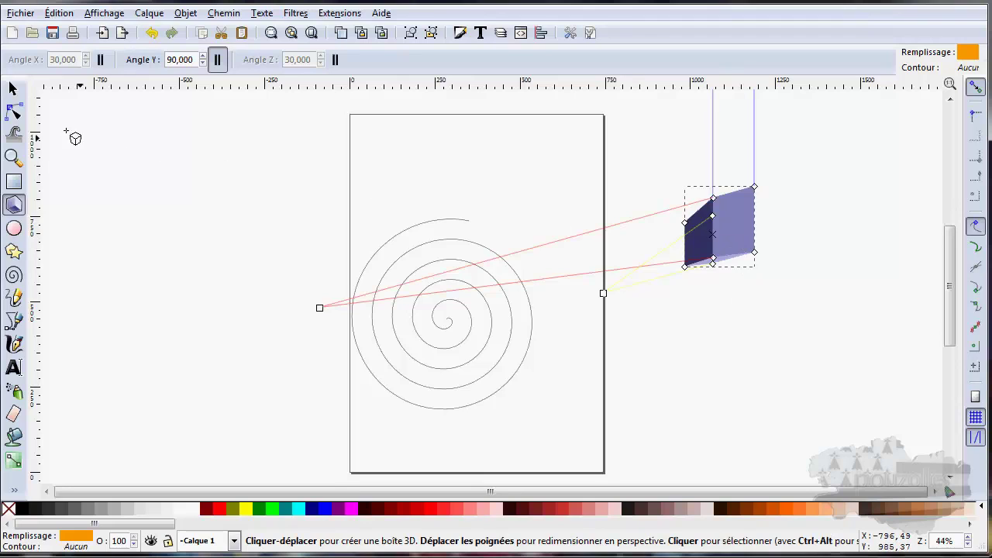
Scale the 3D box down in height and width.
{"action": "left_click", "coordinate": [14, 90]}
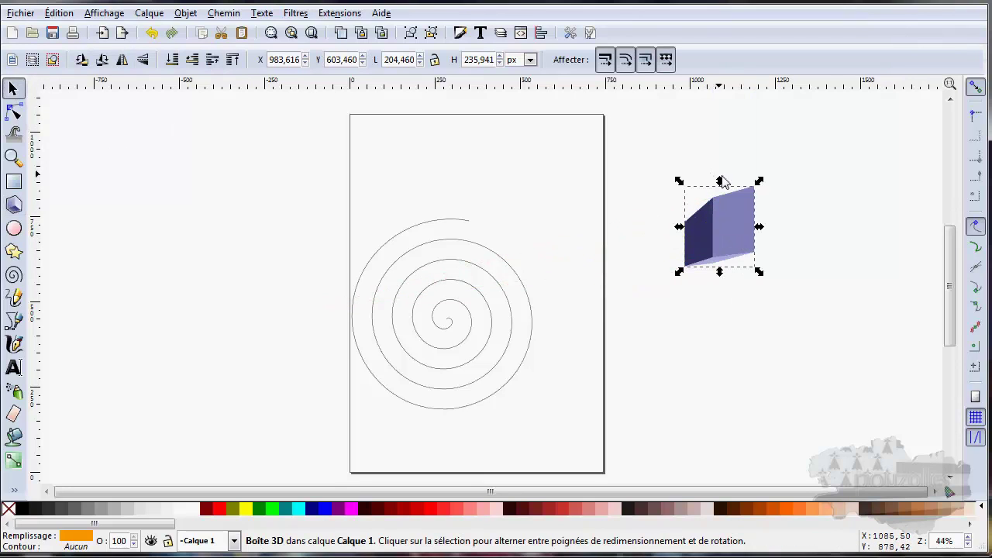
{"action": "left_click_drag", "start_coordinate": [721, 182], "coordinate": [720, 217]}
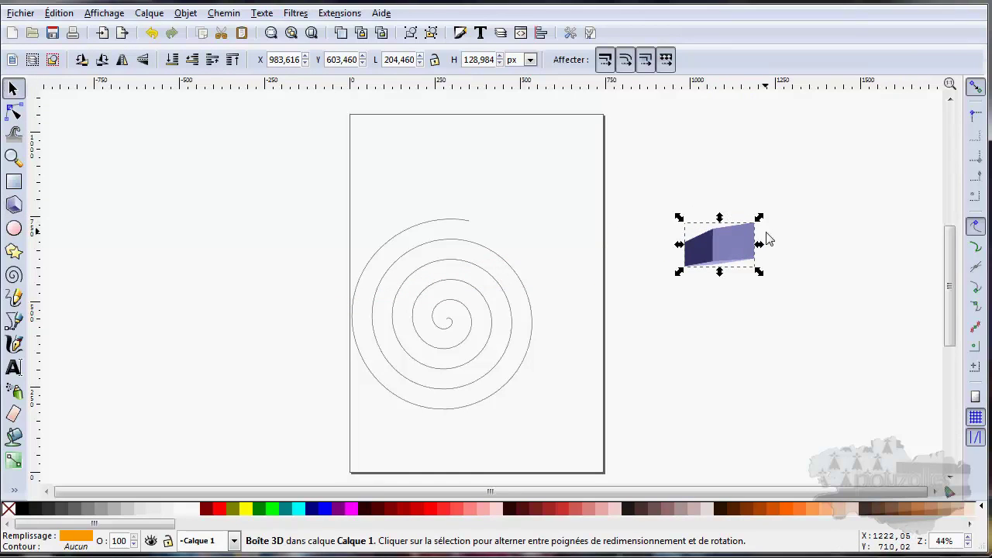
{"action": "left_click_drag", "start_coordinate": [760, 247], "coordinate": [709, 257]}
Rotate the 3D box to a slight tilt.
{"action": "left_click", "coordinate": [725, 242]}
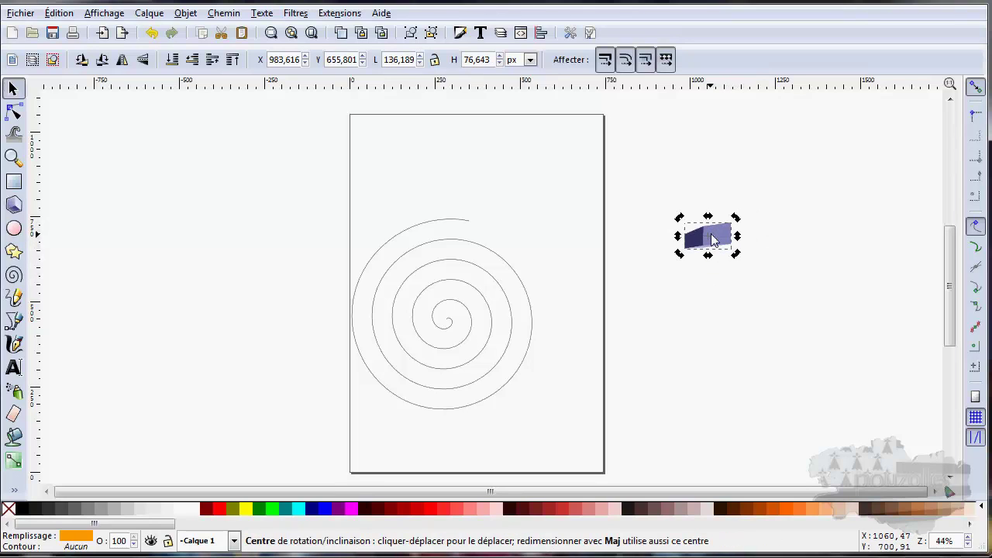
{"action": "left_click_drag", "start_coordinate": [737, 218], "coordinate": [711, 290]}
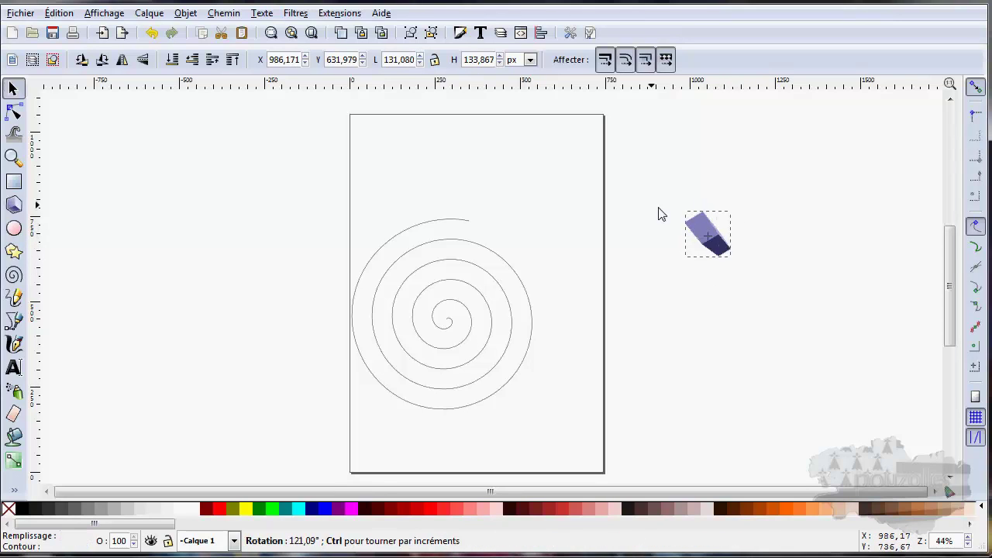
{"action": "mouse_move", "coordinate": [732, 258]}
{"action": "left_mouse_down"}
{"action": "mouse_move", "coordinate": [671, 197]}
{"action": "mouse_move", "coordinate": [729, 270]}
{"action": "mouse_move", "coordinate": [678, 199]}
{"action": "mouse_move", "coordinate": [684, 302]}
{"action": "mouse_move", "coordinate": [767, 226]}
{"action": "mouse_move", "coordinate": [752, 180]}
{"action": "mouse_move", "coordinate": [738, 193]}
{"action": "mouse_move", "coordinate": [771, 193]}
{"action": "mouse_move", "coordinate": [755, 268]}
{"action": "left_mouse_up"}
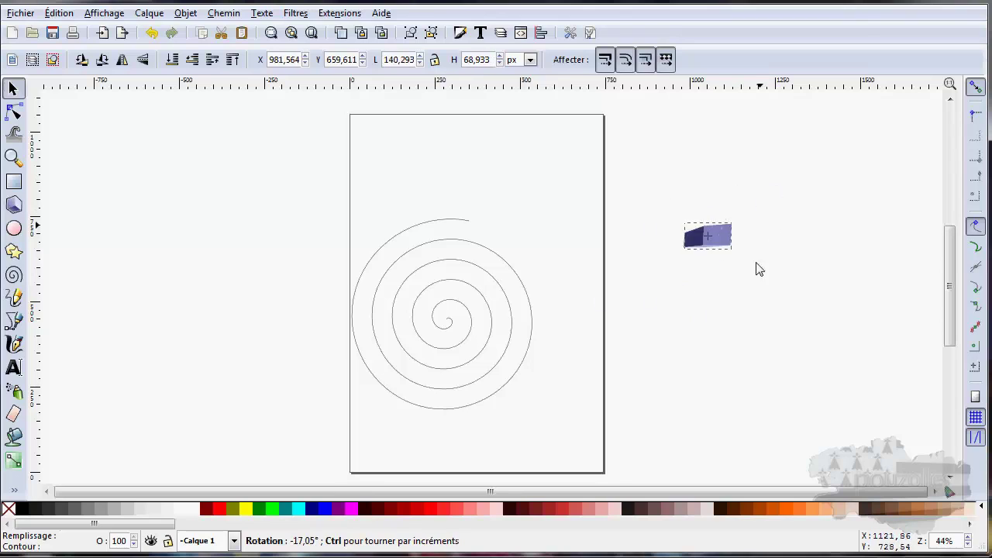
{"action": "left_click", "coordinate": [701, 232]}
Delete the 3D box and then the spiral, leaving the page empty.
{"action": "key", "text": "Delete"}
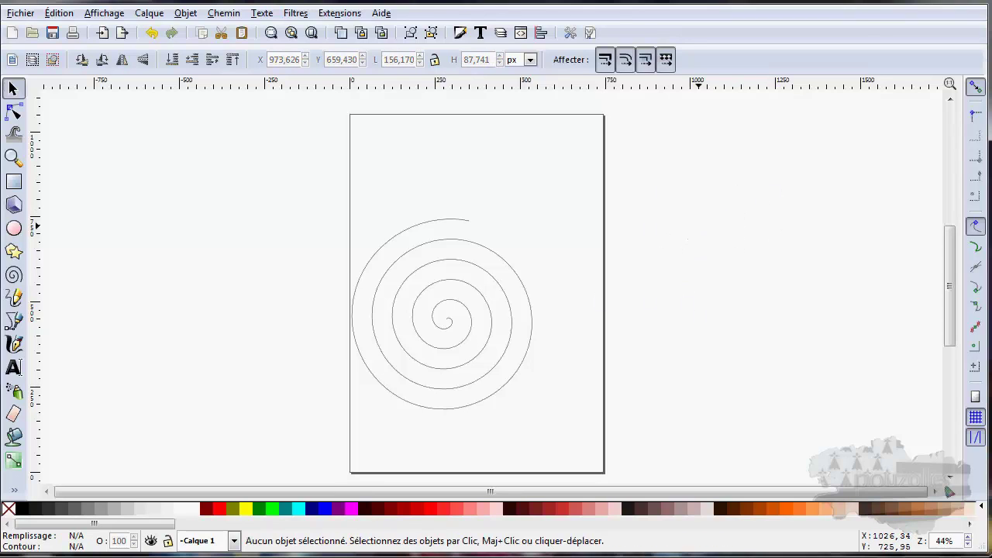
{"action": "left_click", "coordinate": [498, 289]}
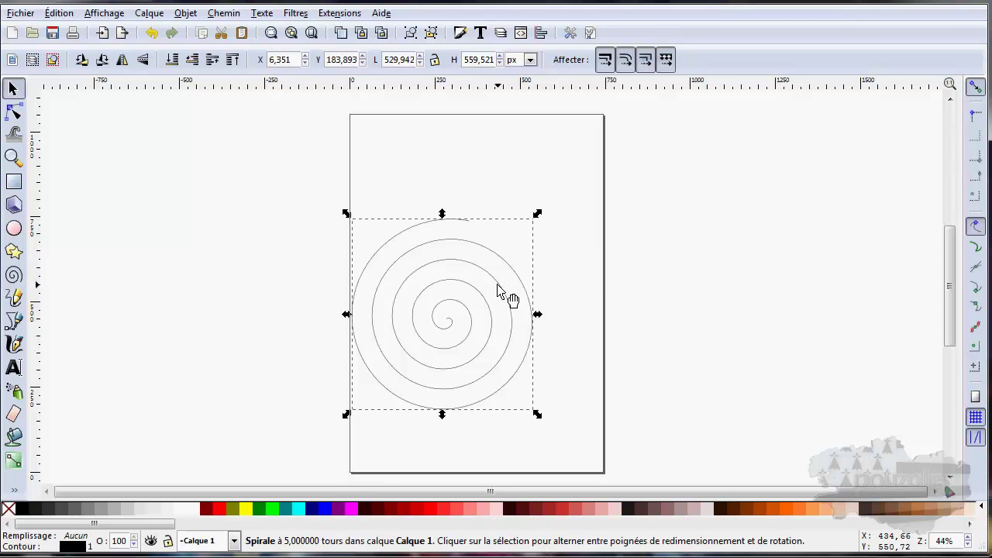
{"action": "key", "text": "Delete"}
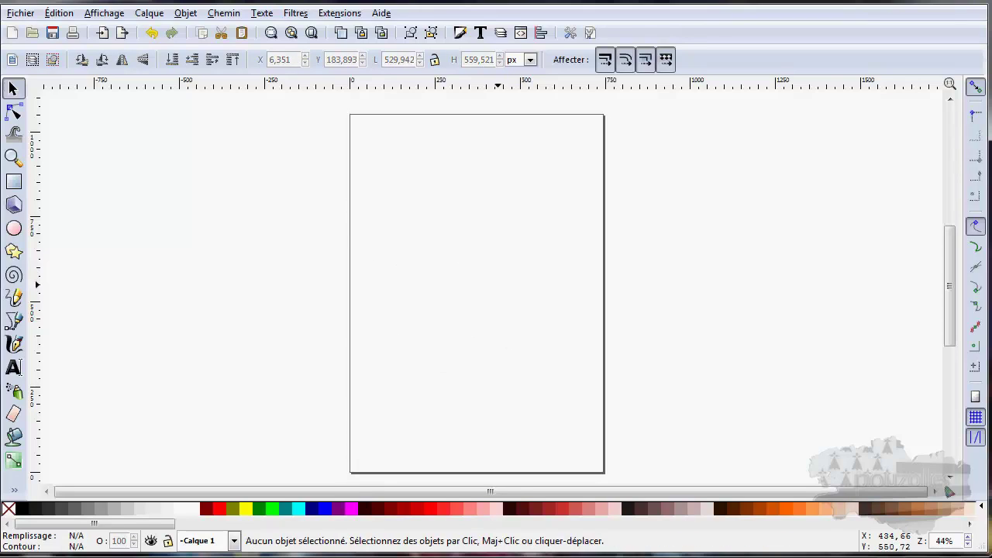